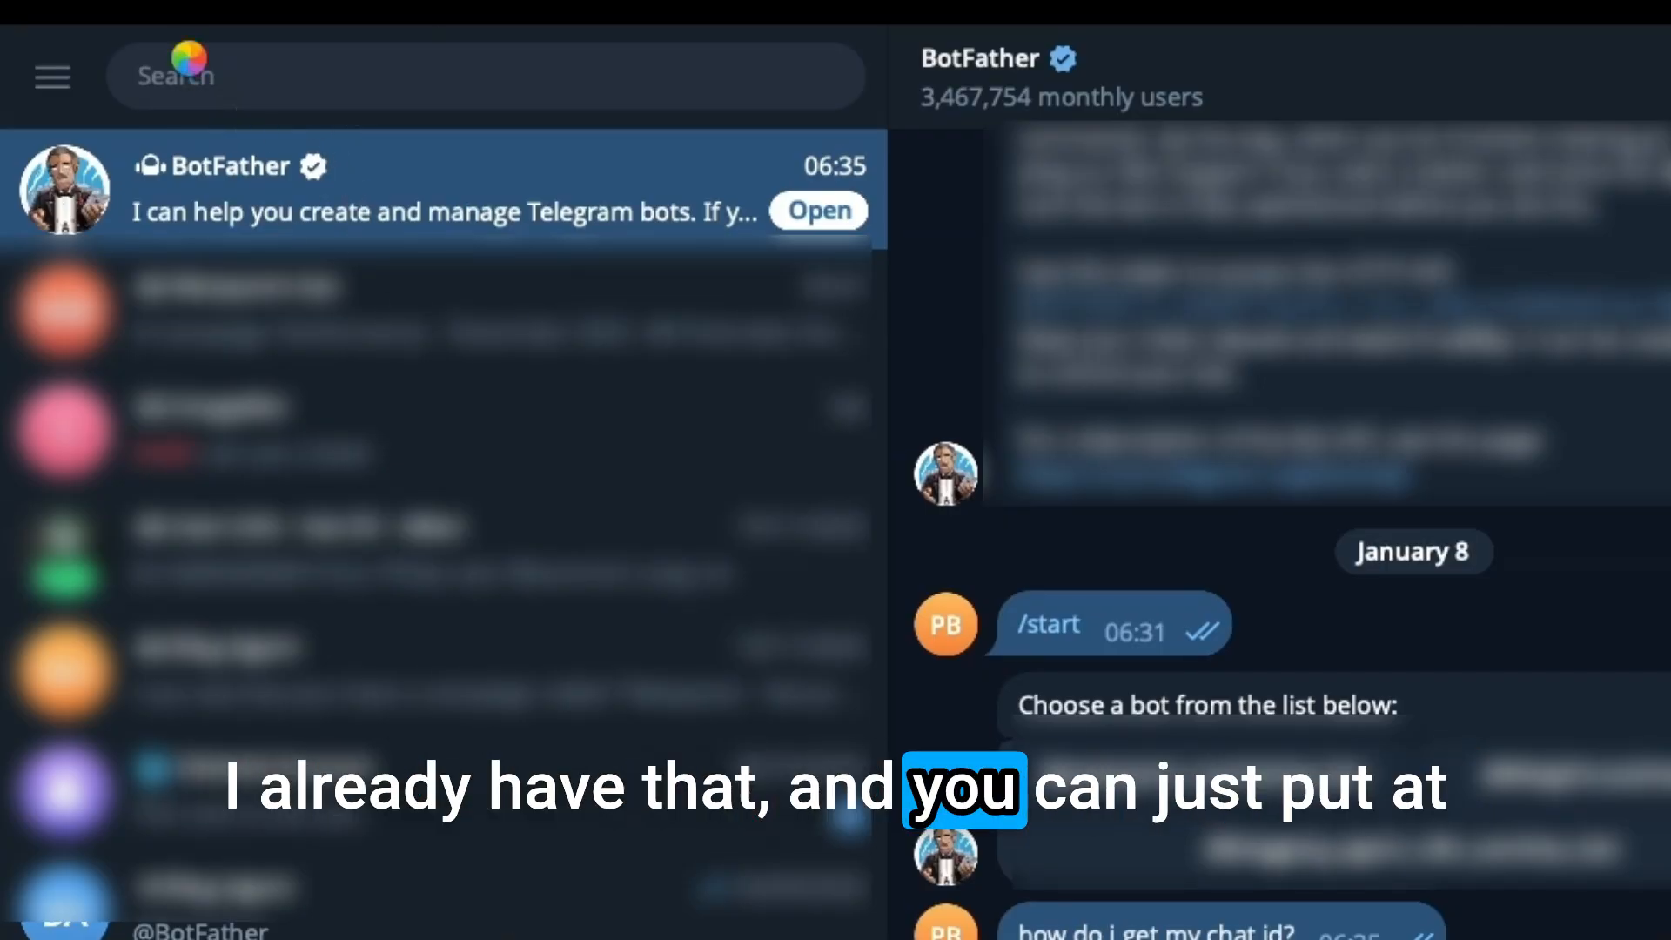
Search the Telegram chats for the BotFather account and clear the search text.
left_click(235, 96)
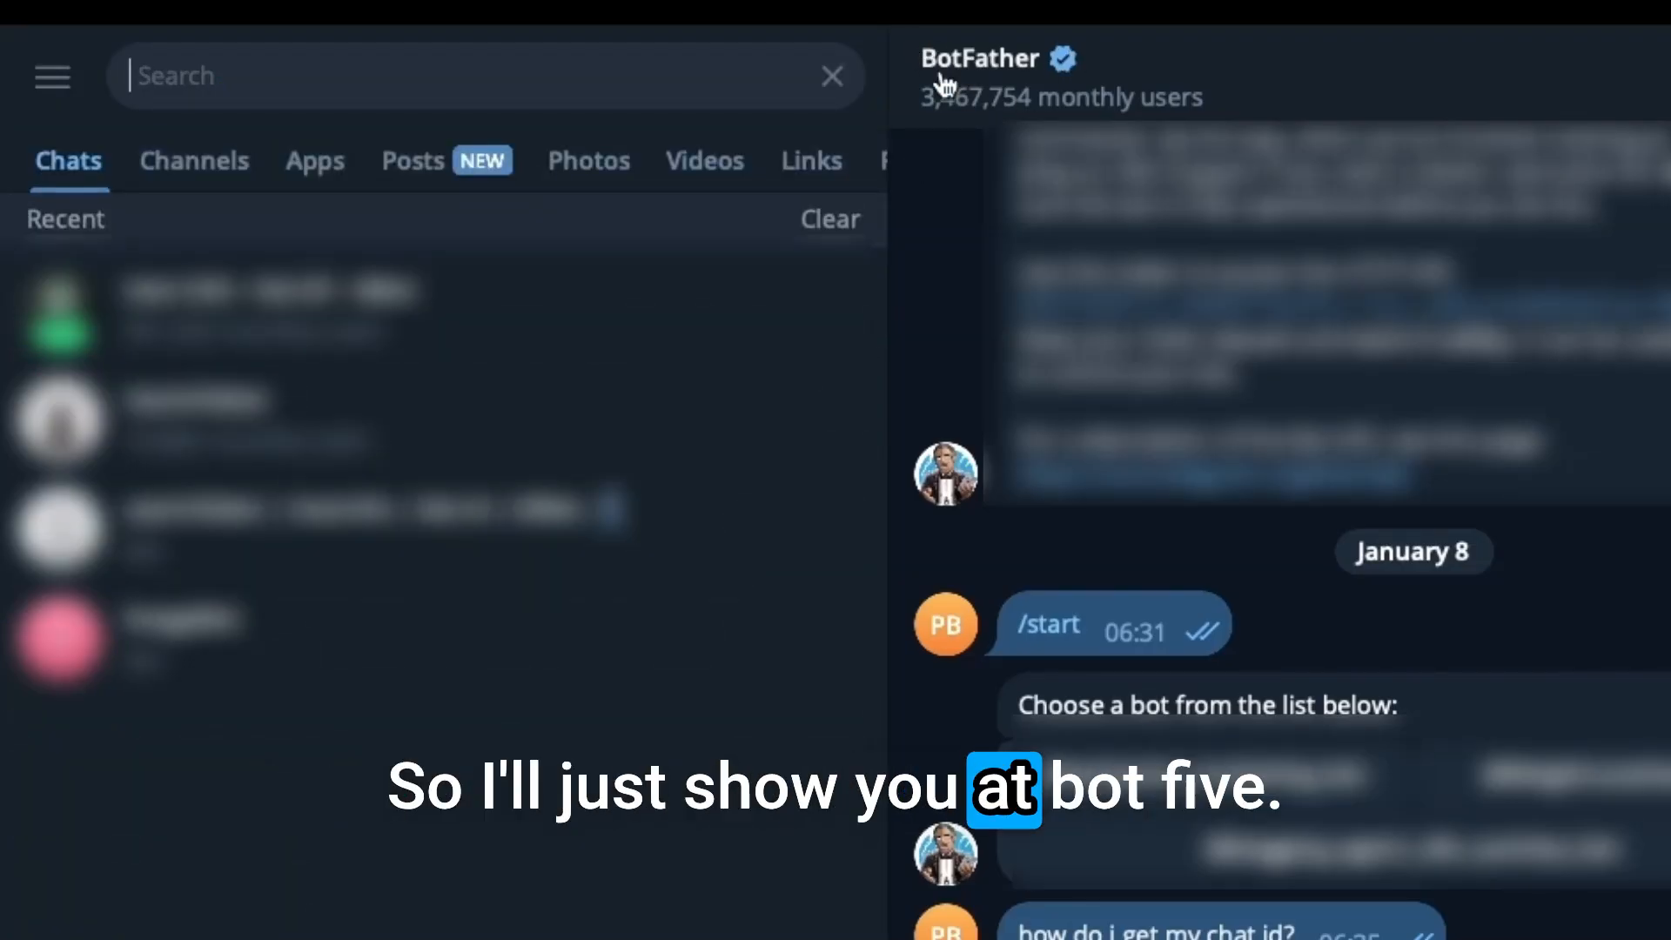
type("@bot")
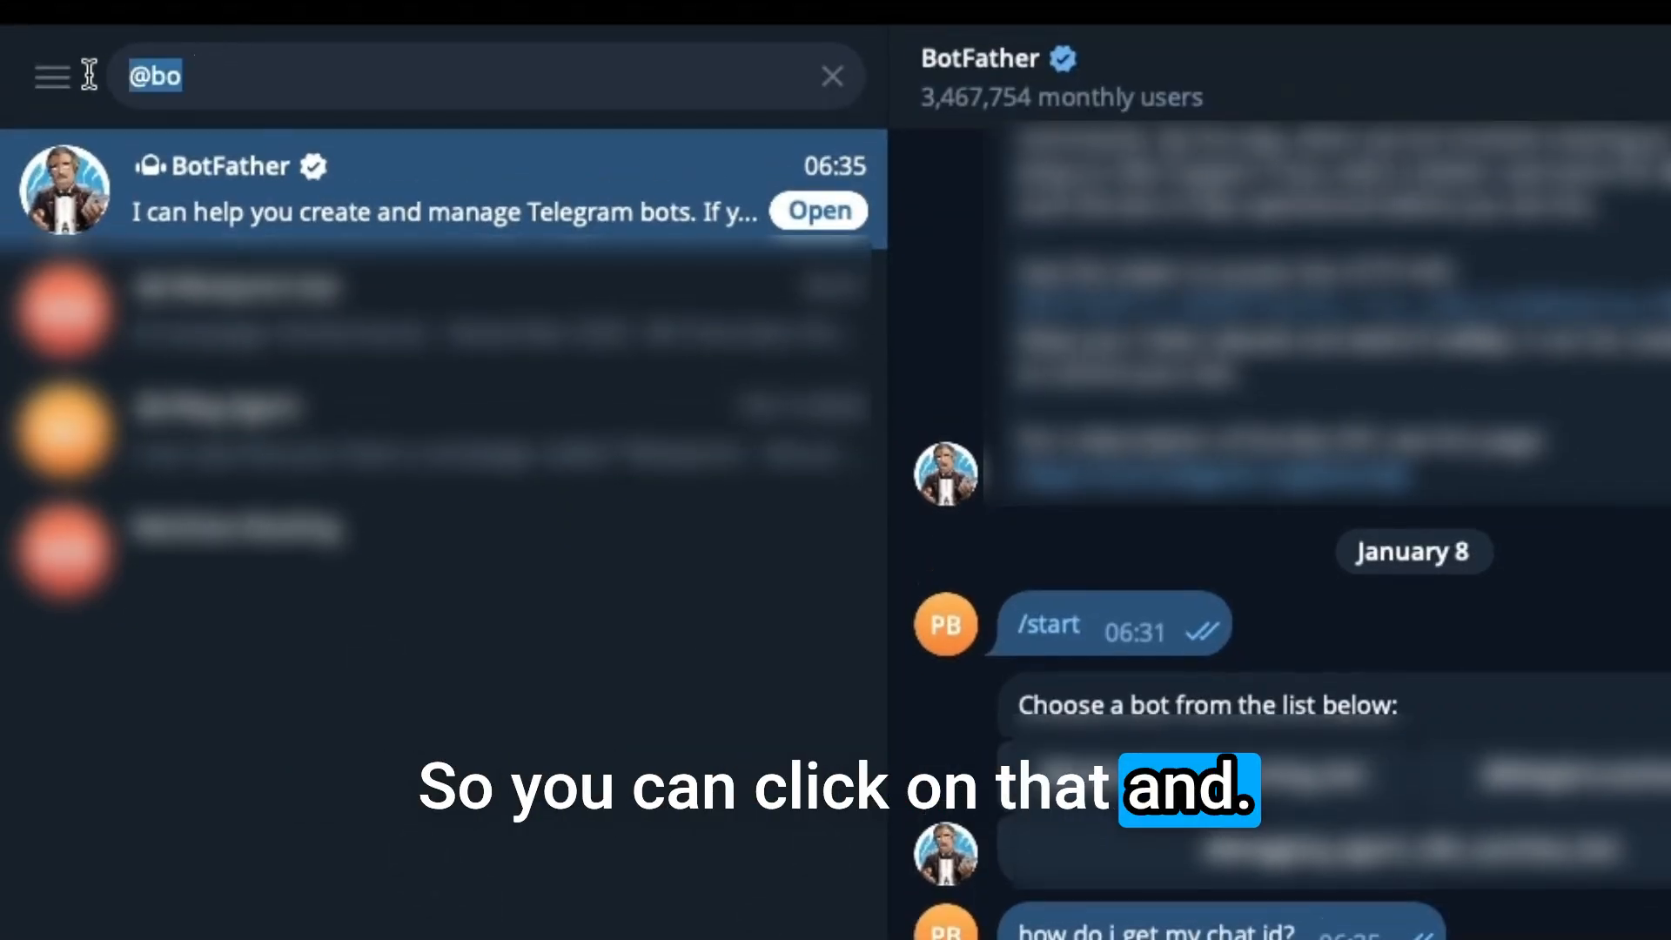
key("BackSpace")
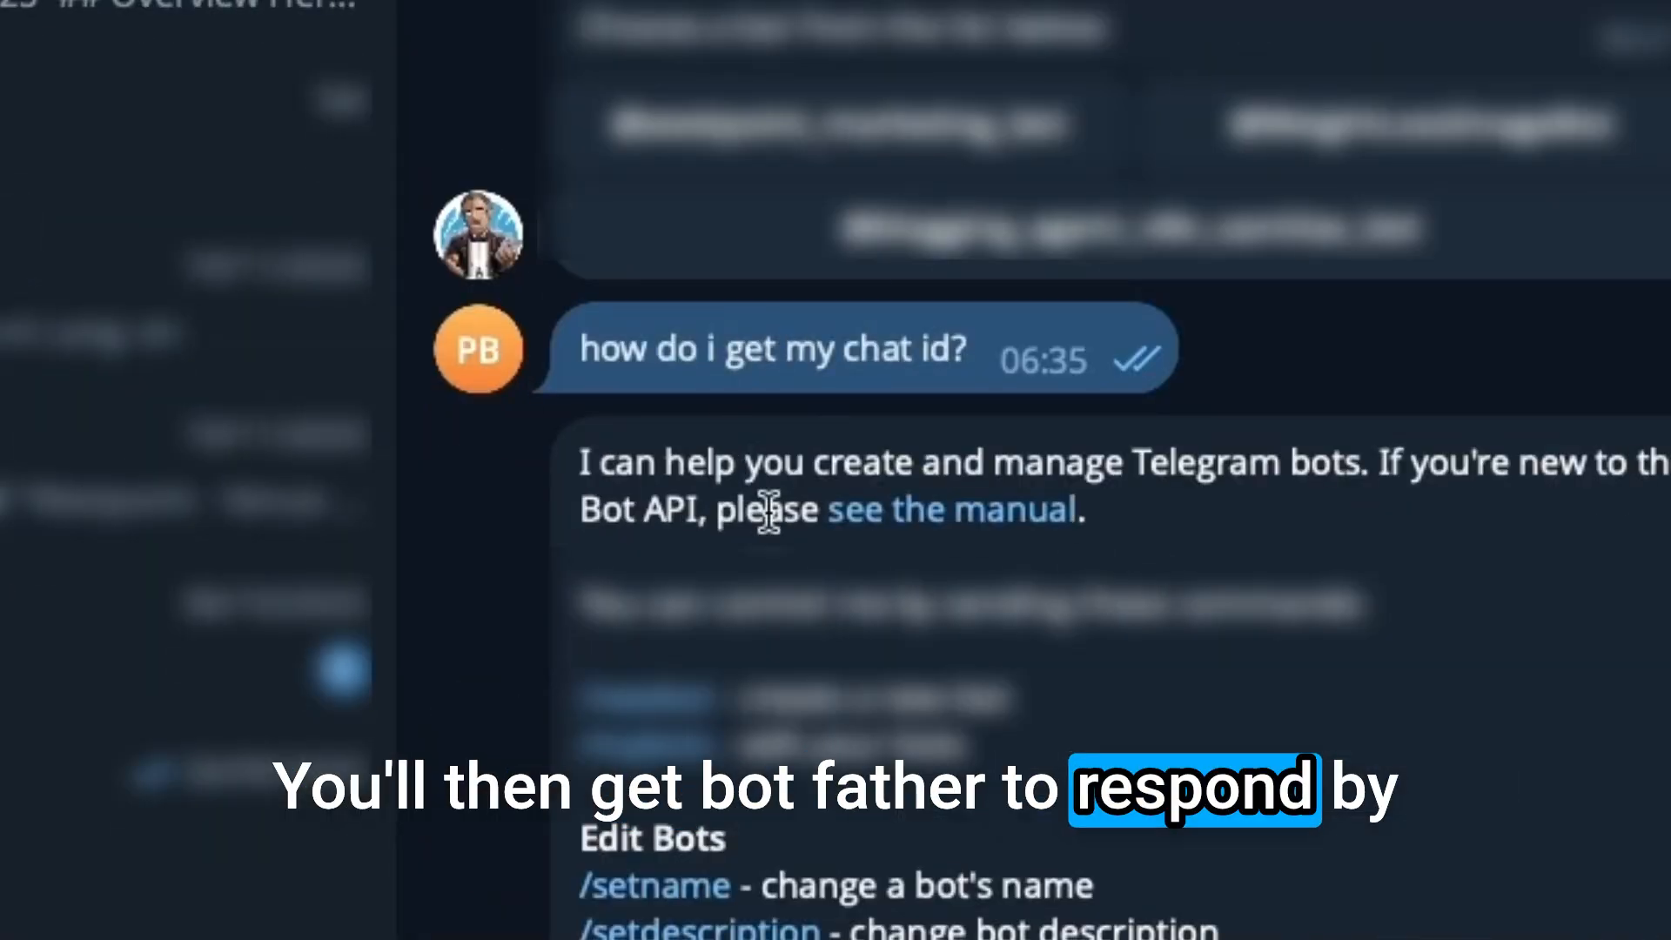
Review BotFather's list of commands and the earlier /newbot conversation for creating a bot.
scroll(766, 513, "down", 5)
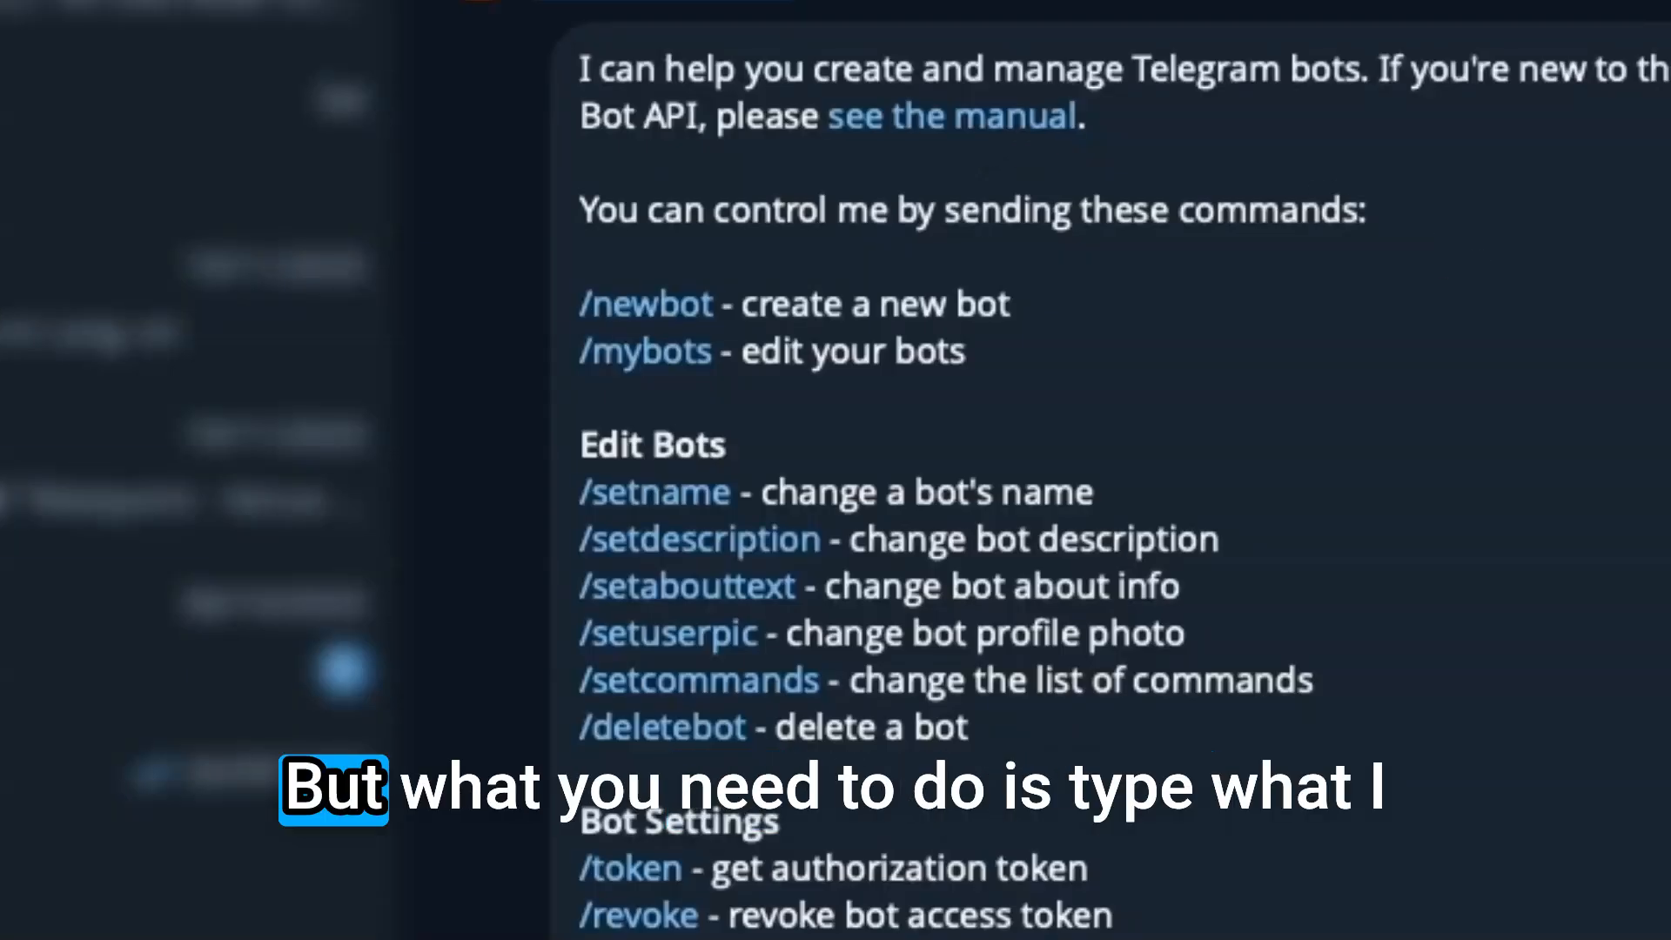
scroll(1106, 470, "down", 5)
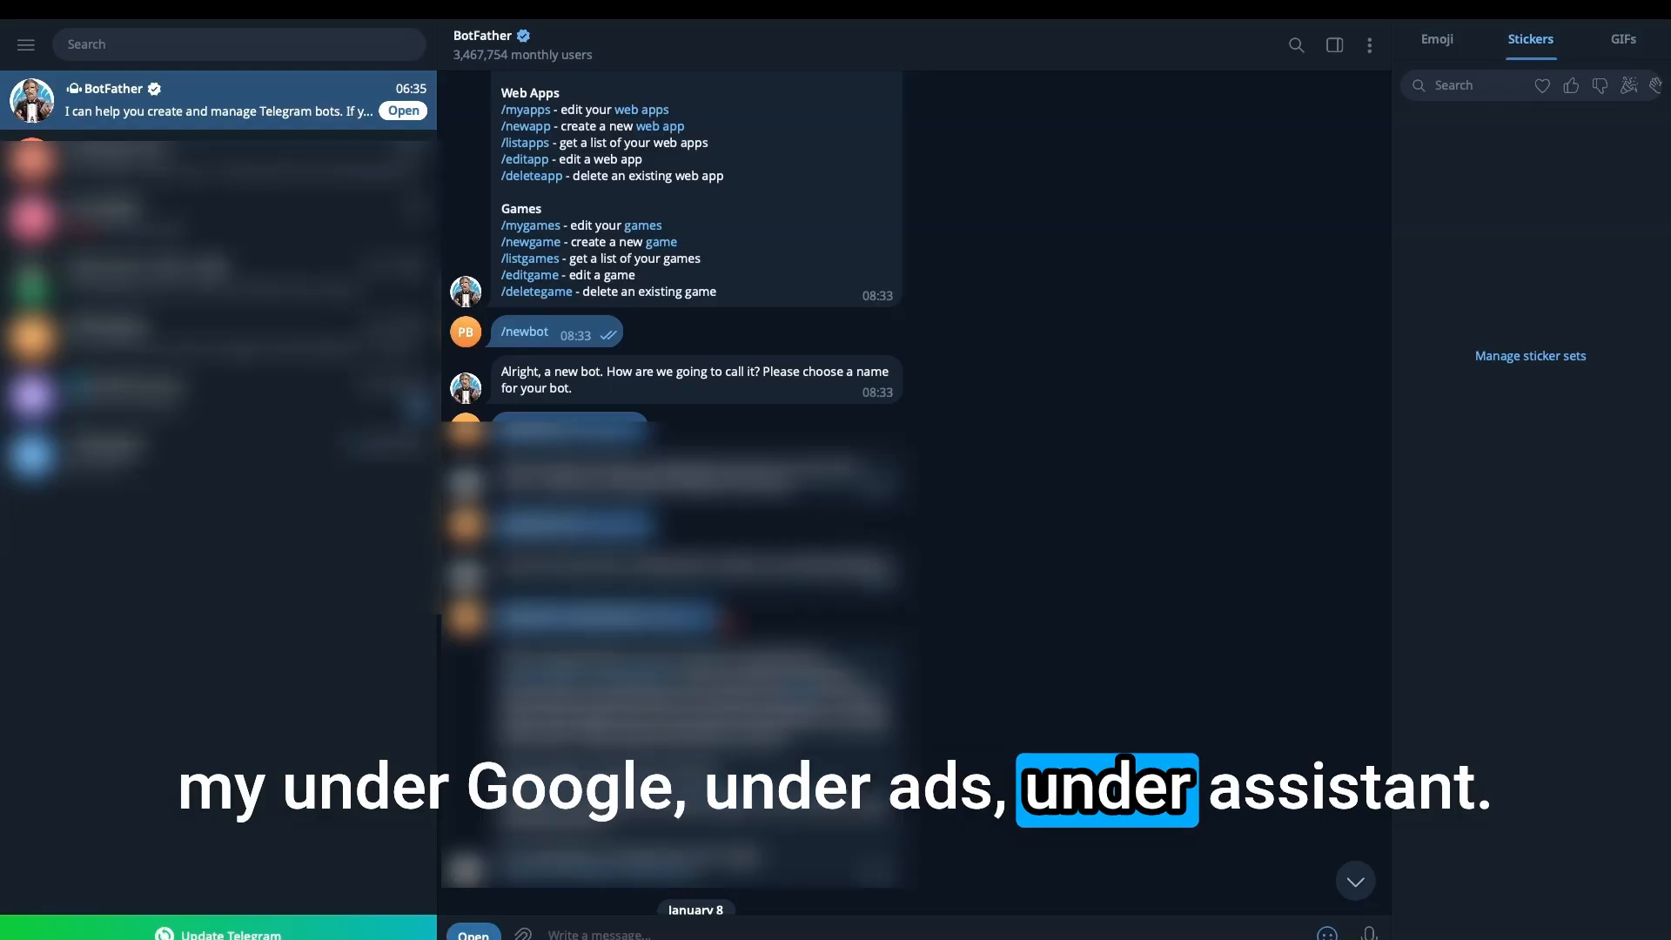
scroll(670, 478, "down", 2)
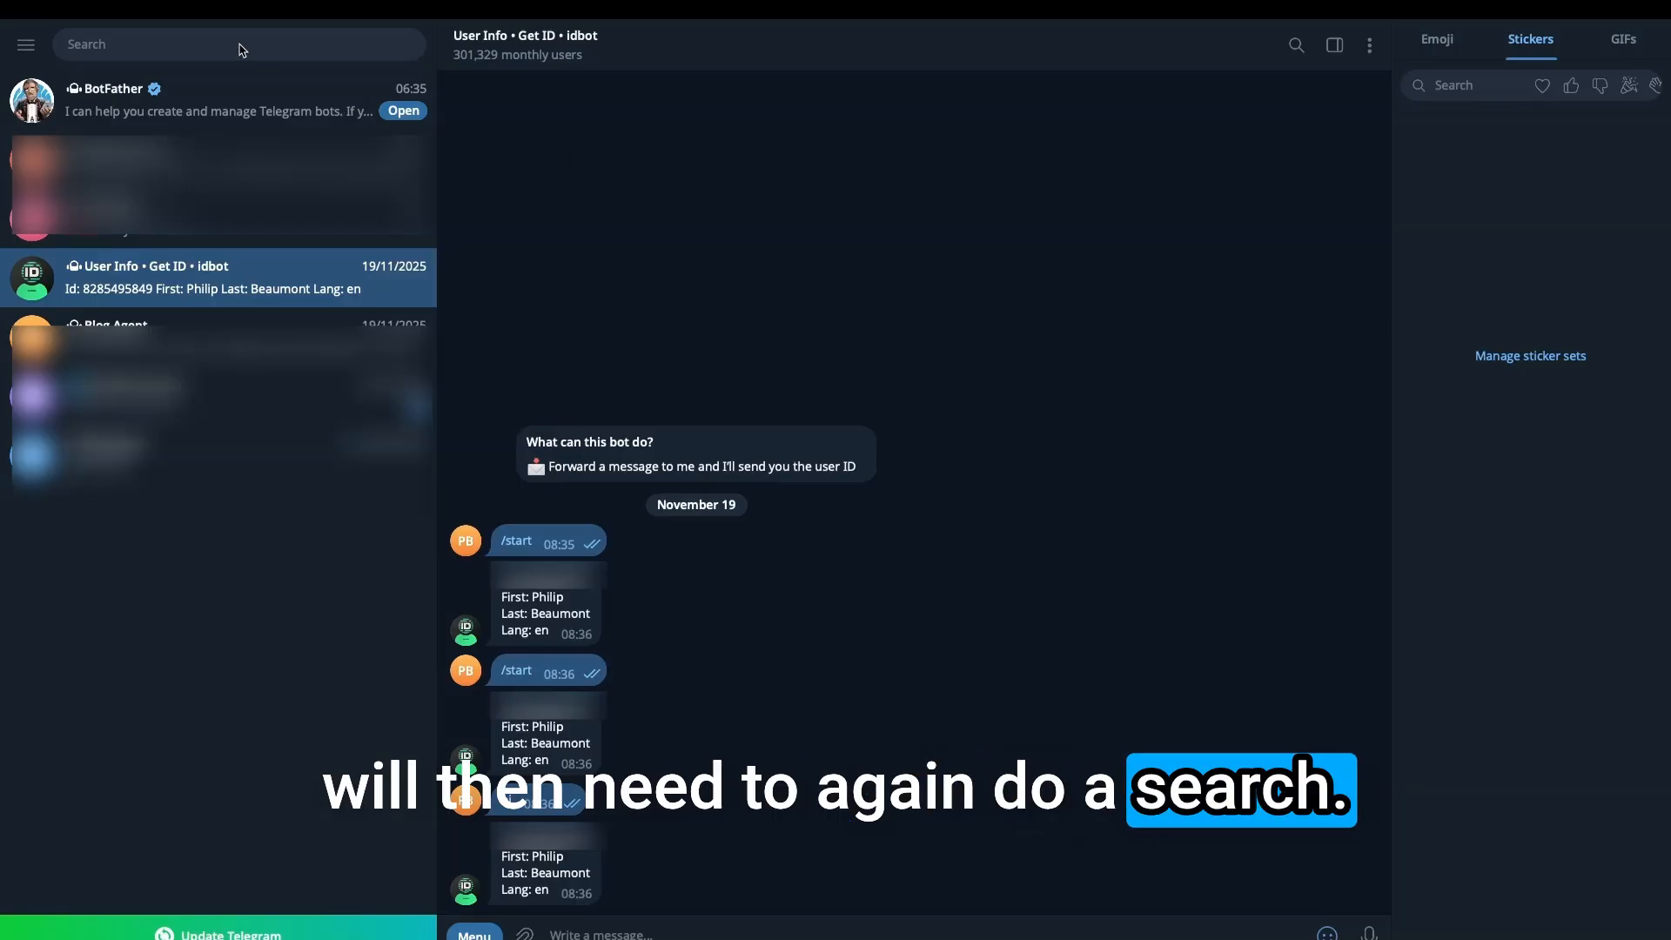
left_click(176, 49)
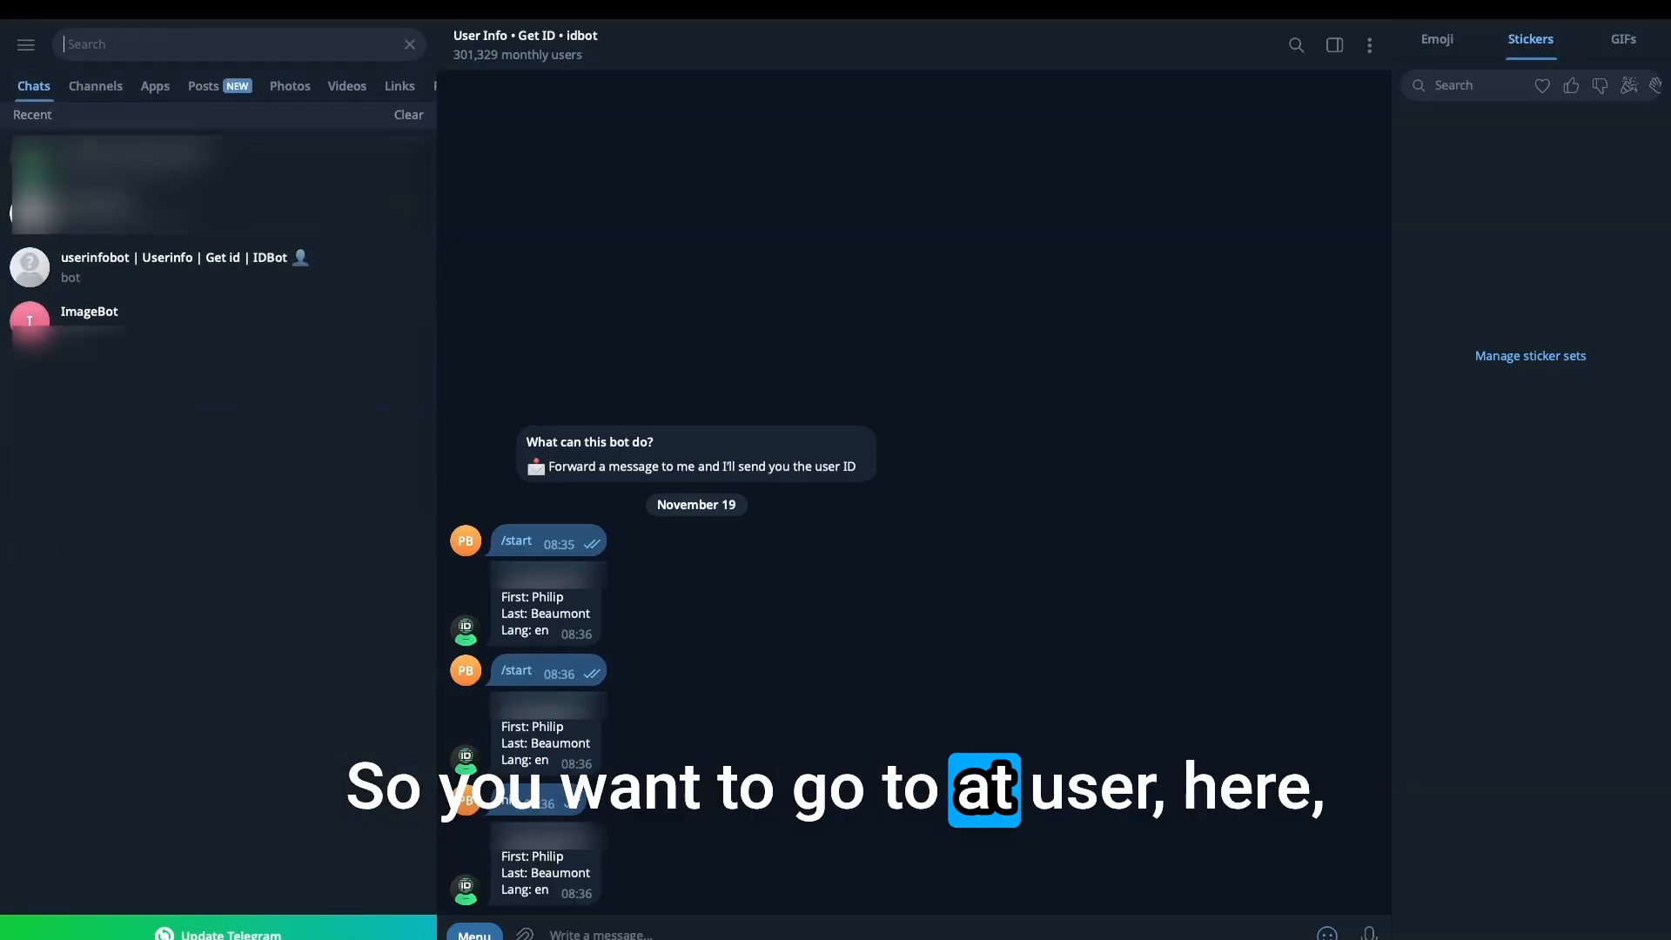
type("2use")
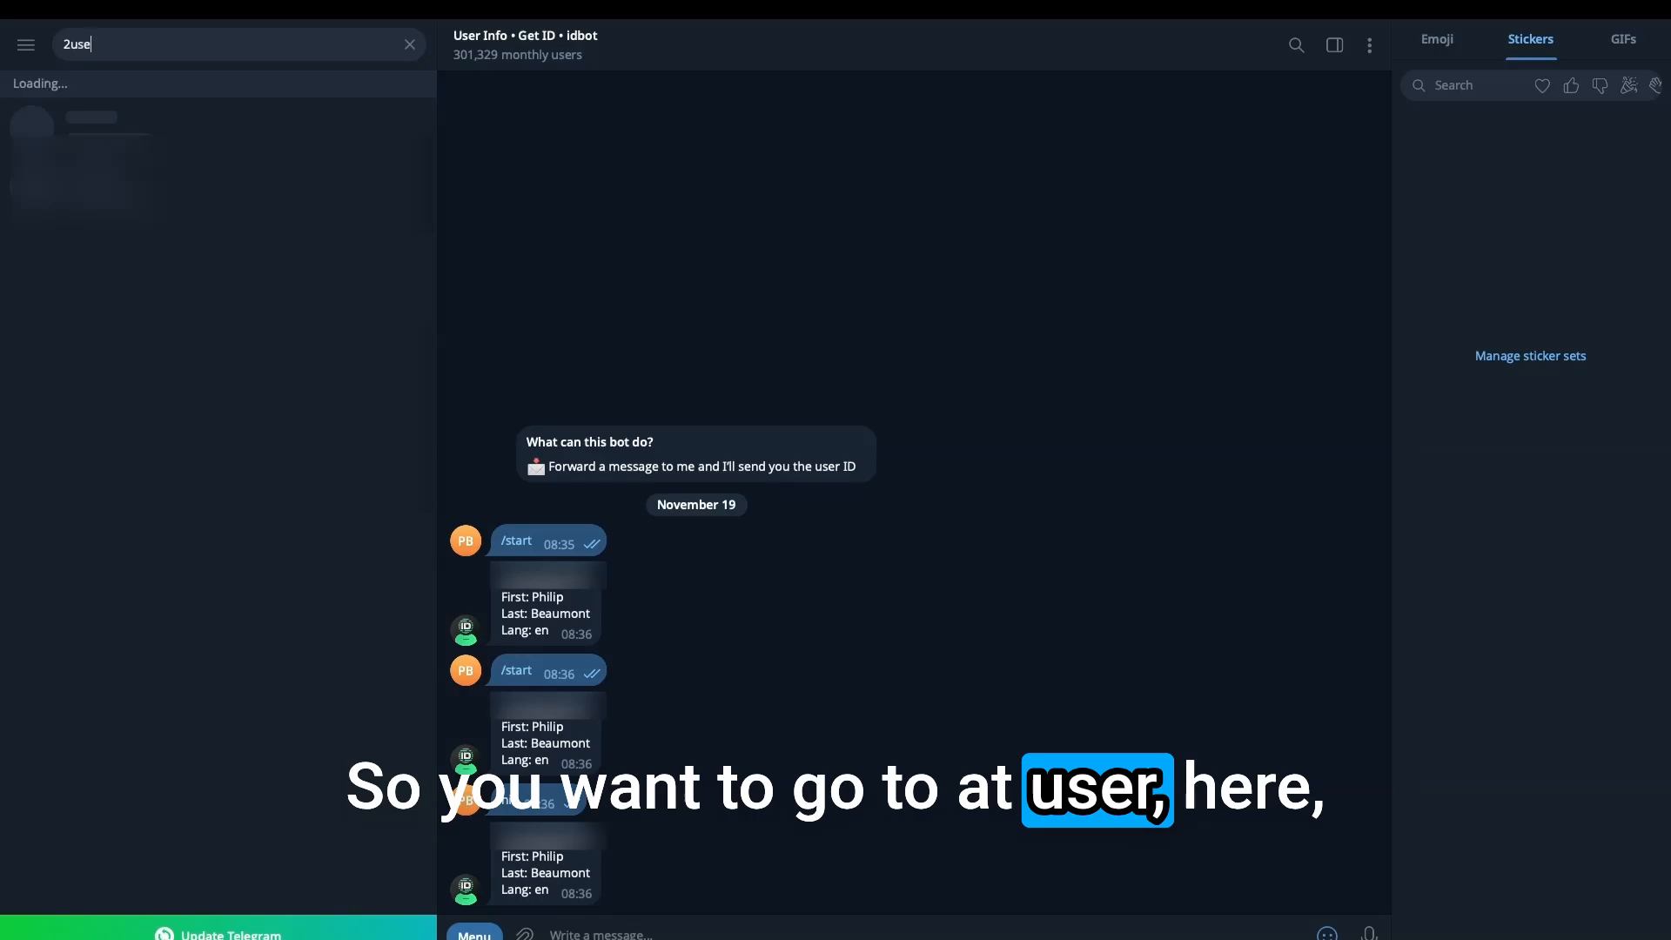
type("r")
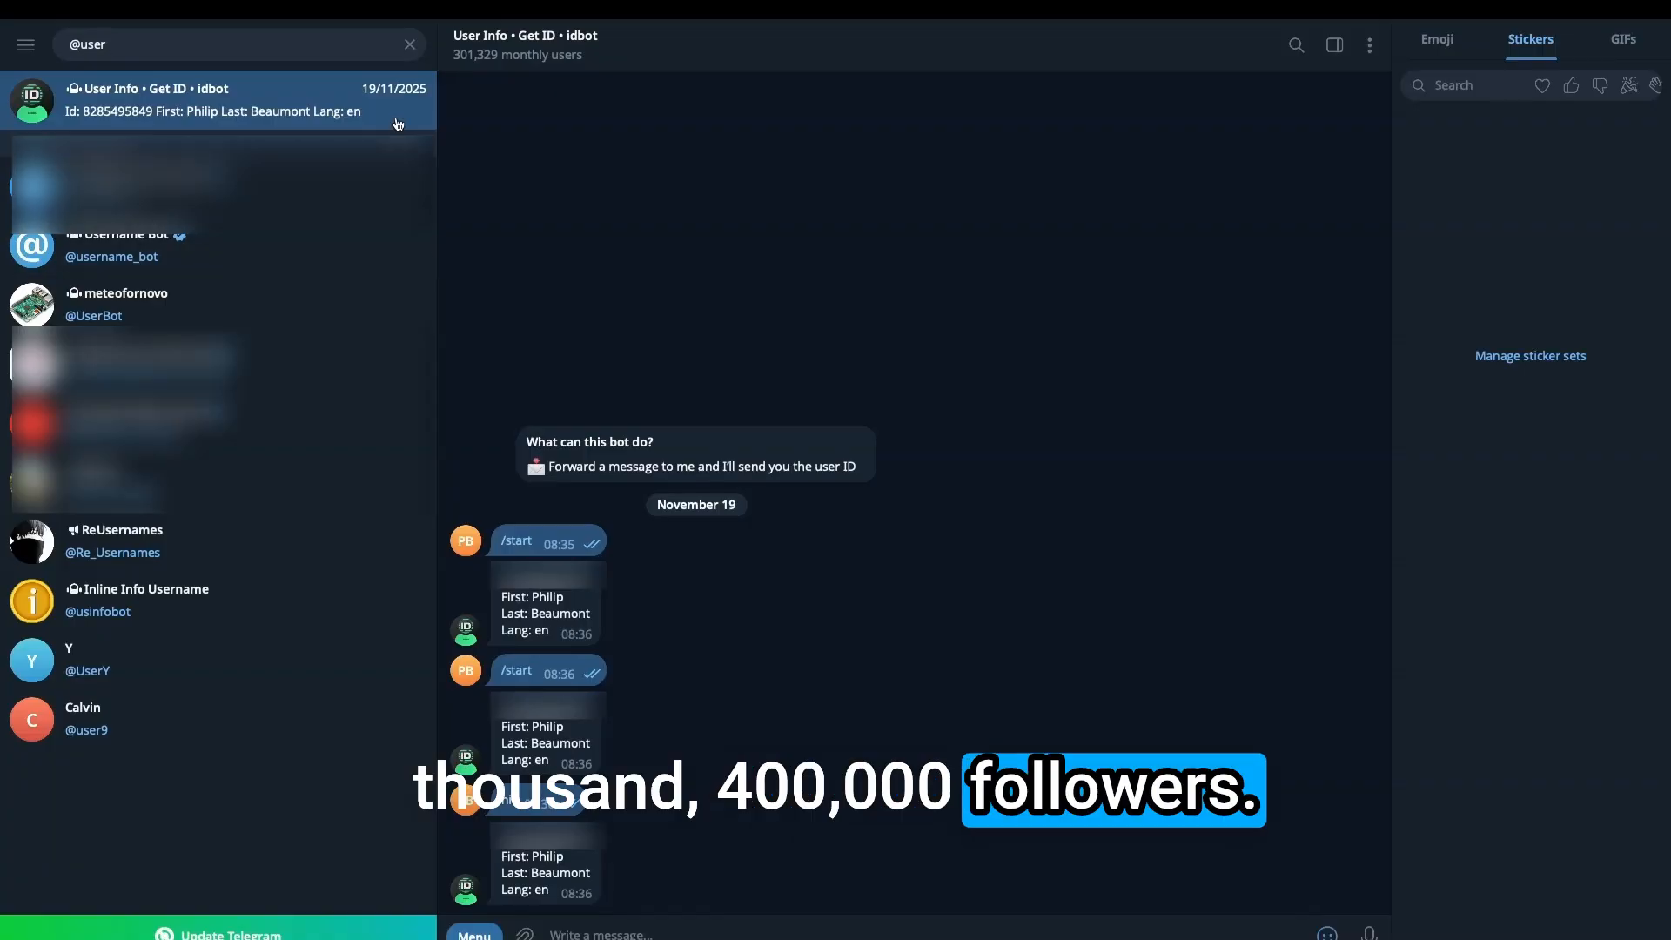
left_click(406, 47)
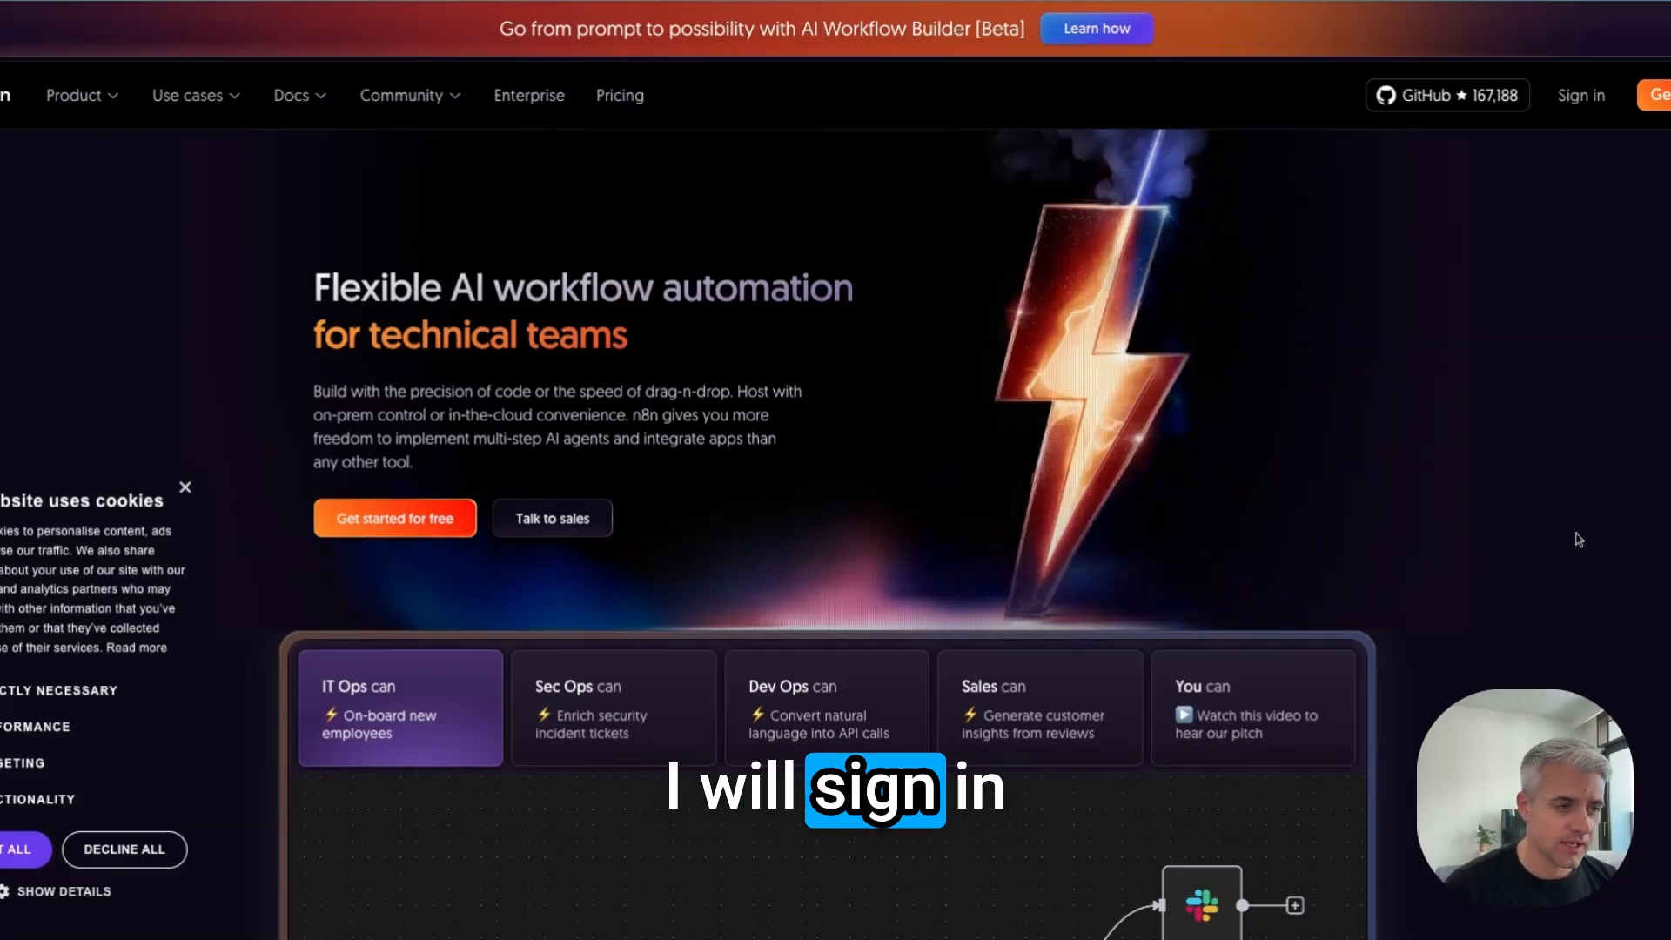
Sign in on the n8n website and create a new workflow named "Google Ads Telegram Chatbot (YouTube)".
left_click(1590, 97)
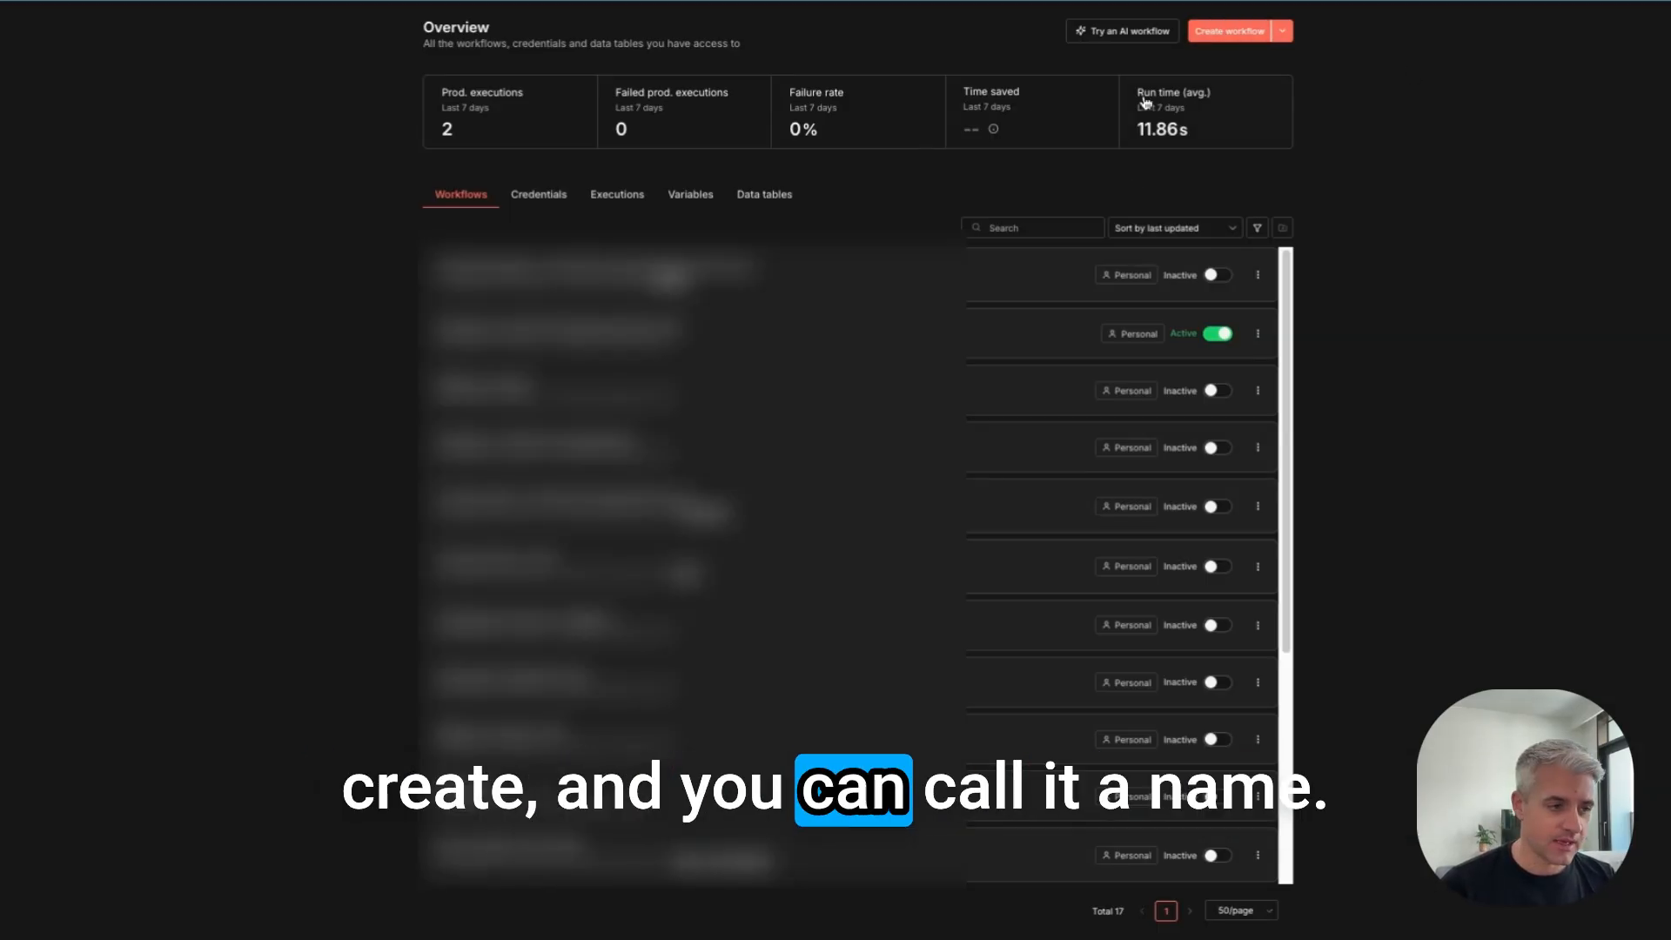
left_click(1227, 31)
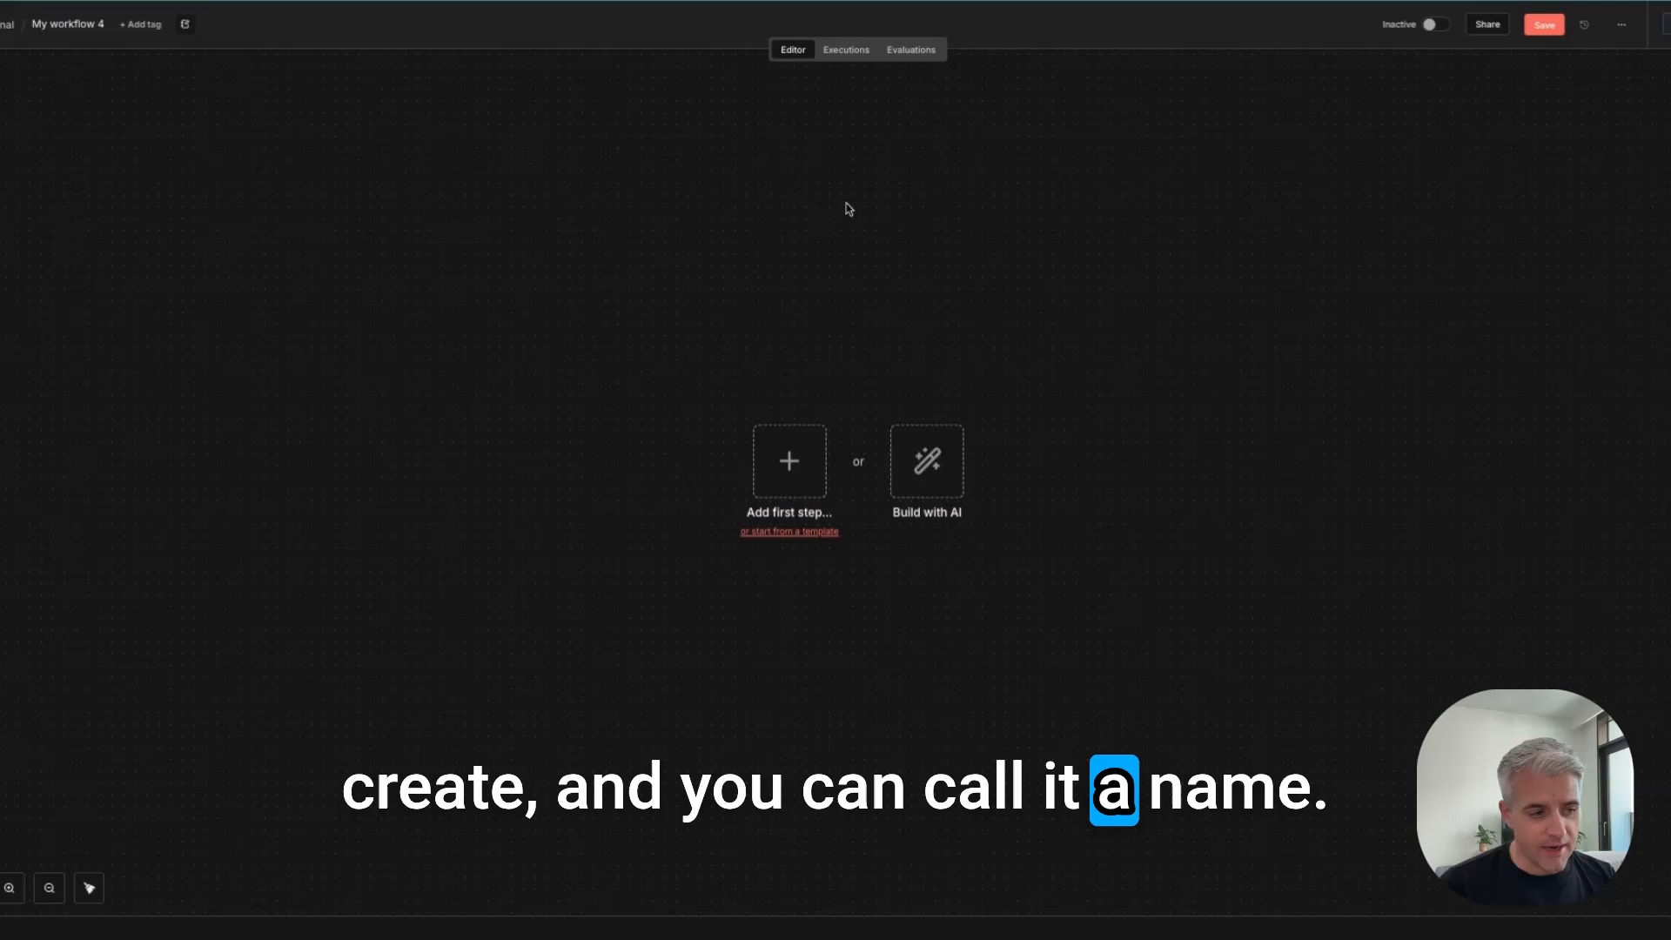
left_click(53, 28)
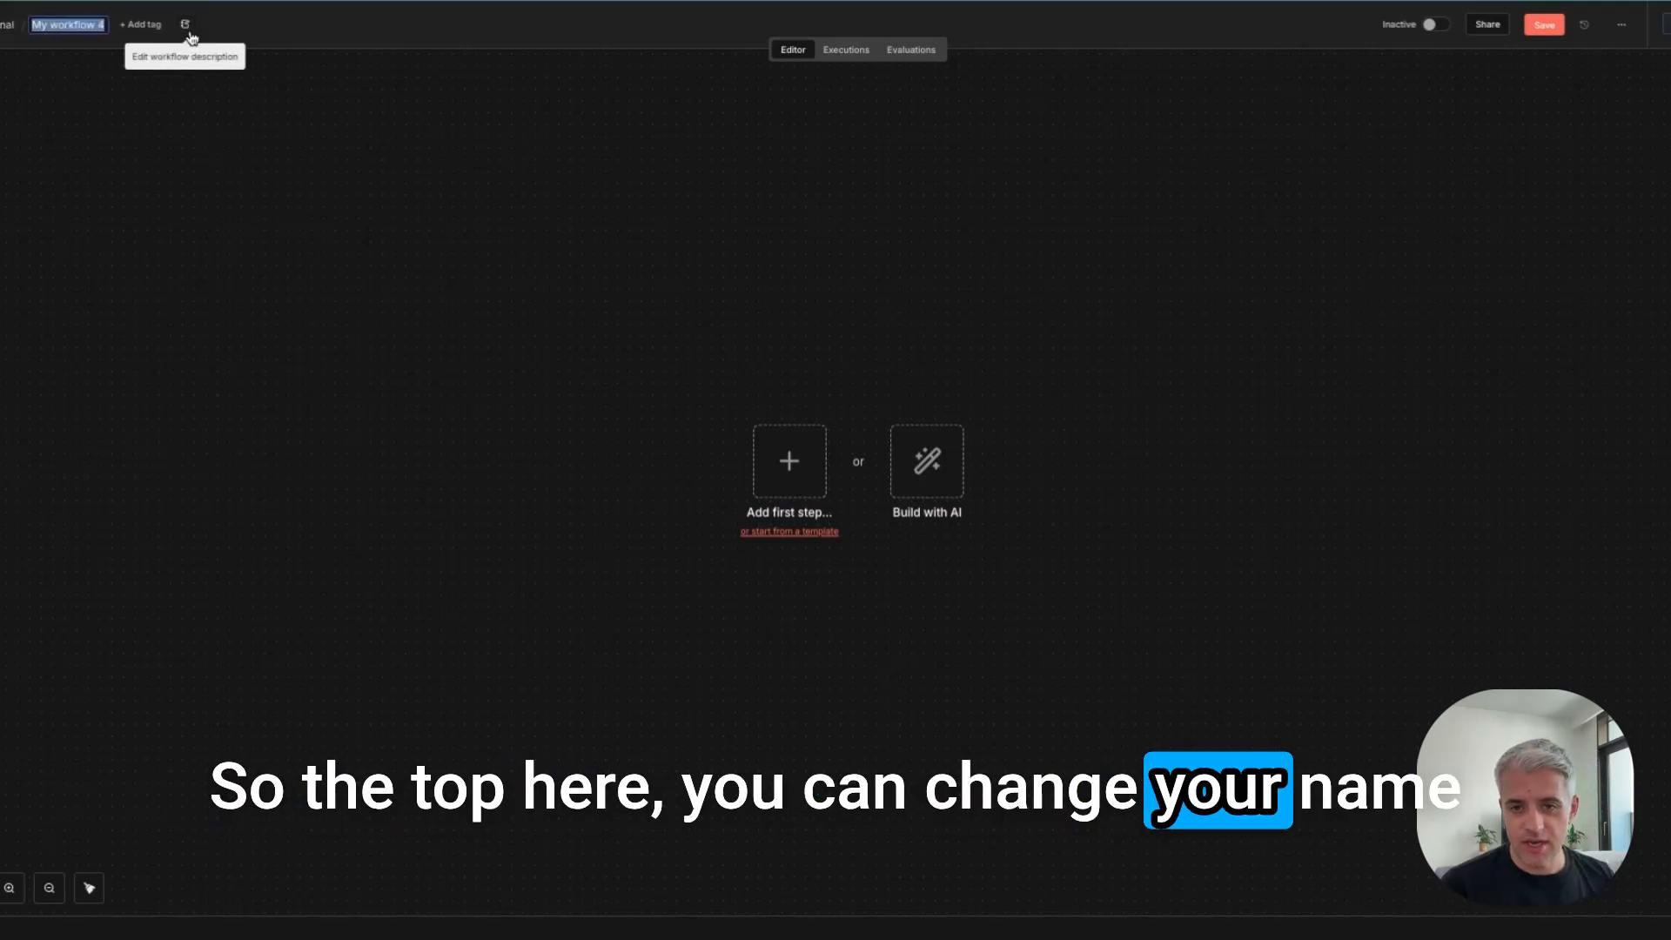
type("G")
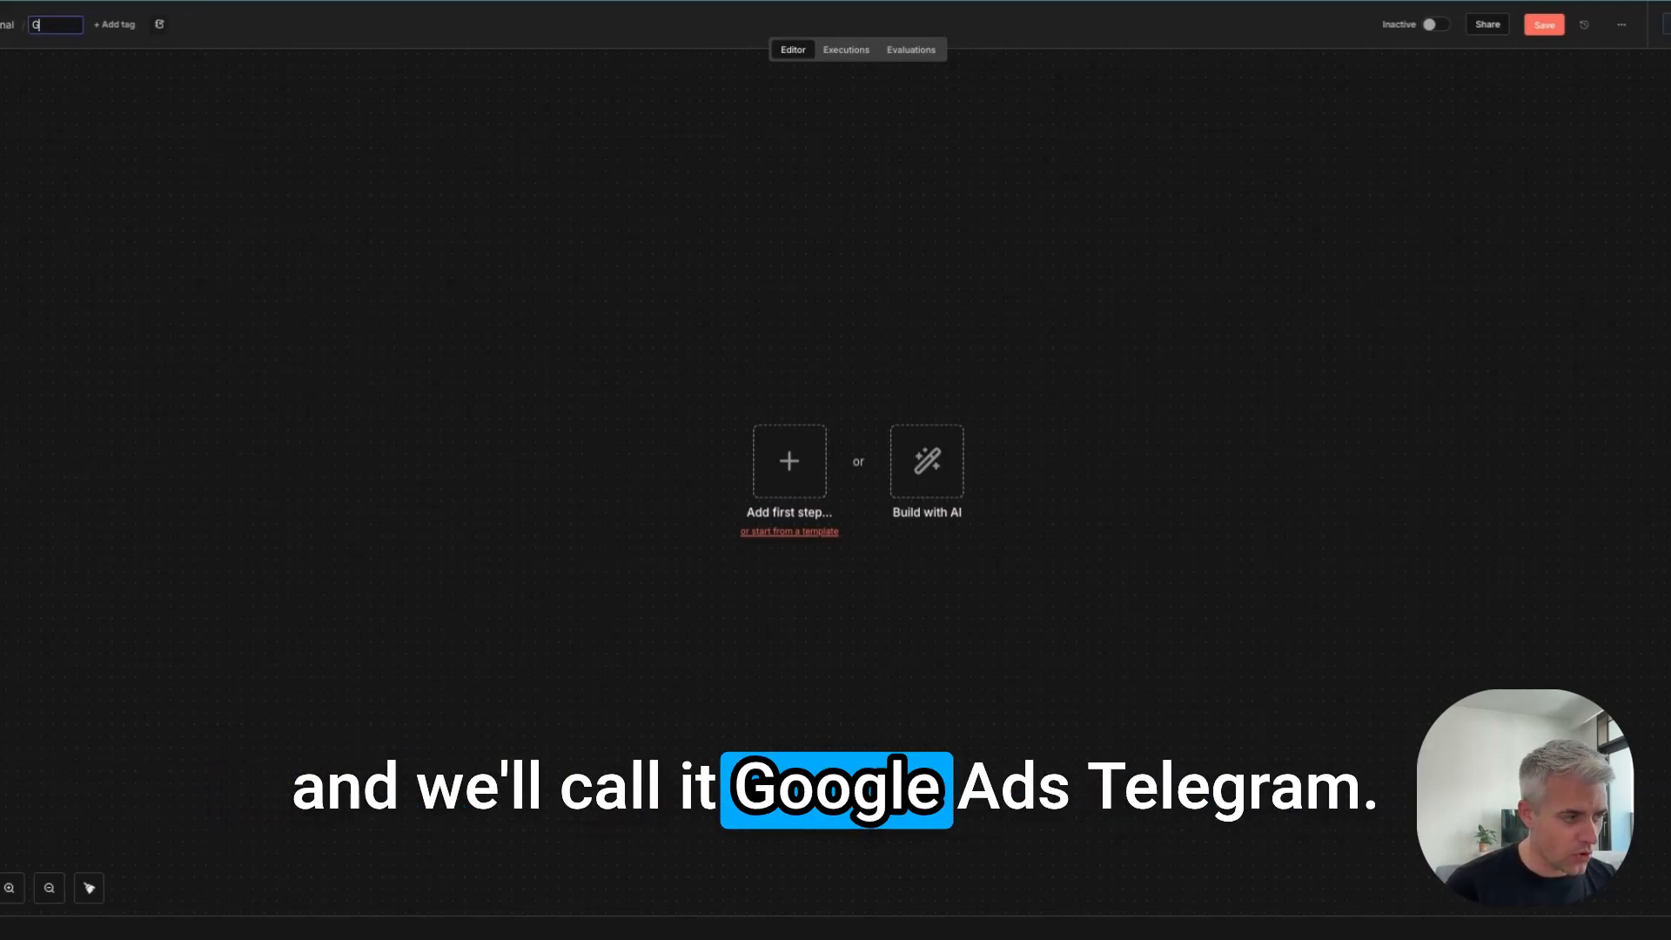
type("oogle Ad")
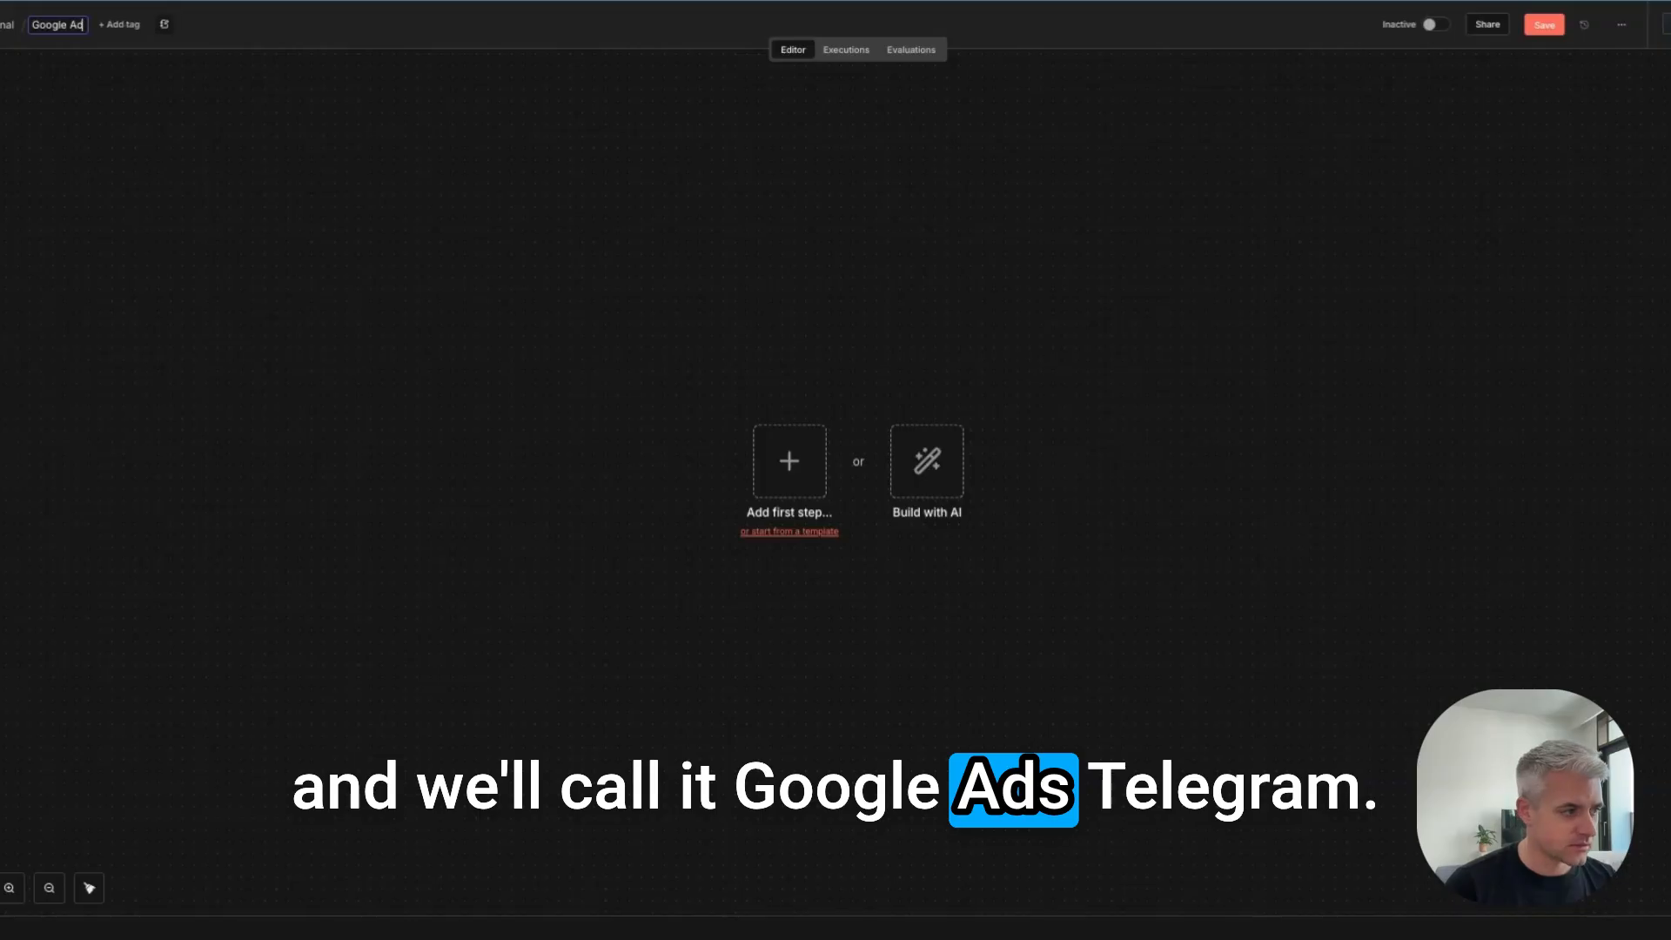
type("s Tele")
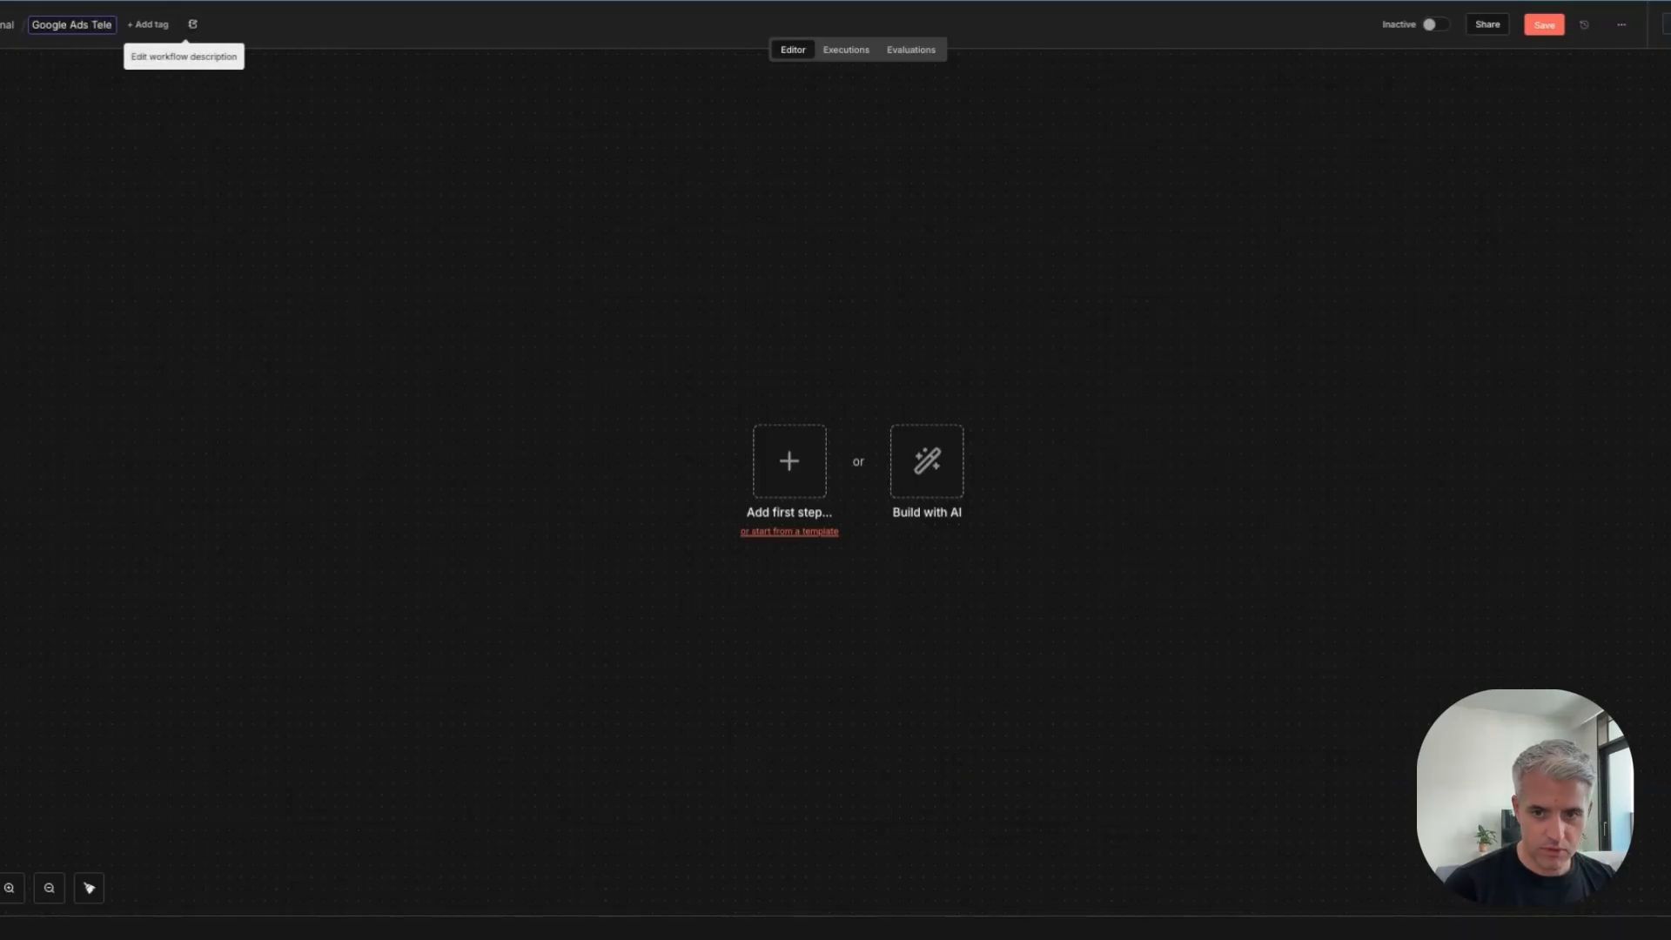
type("gram")
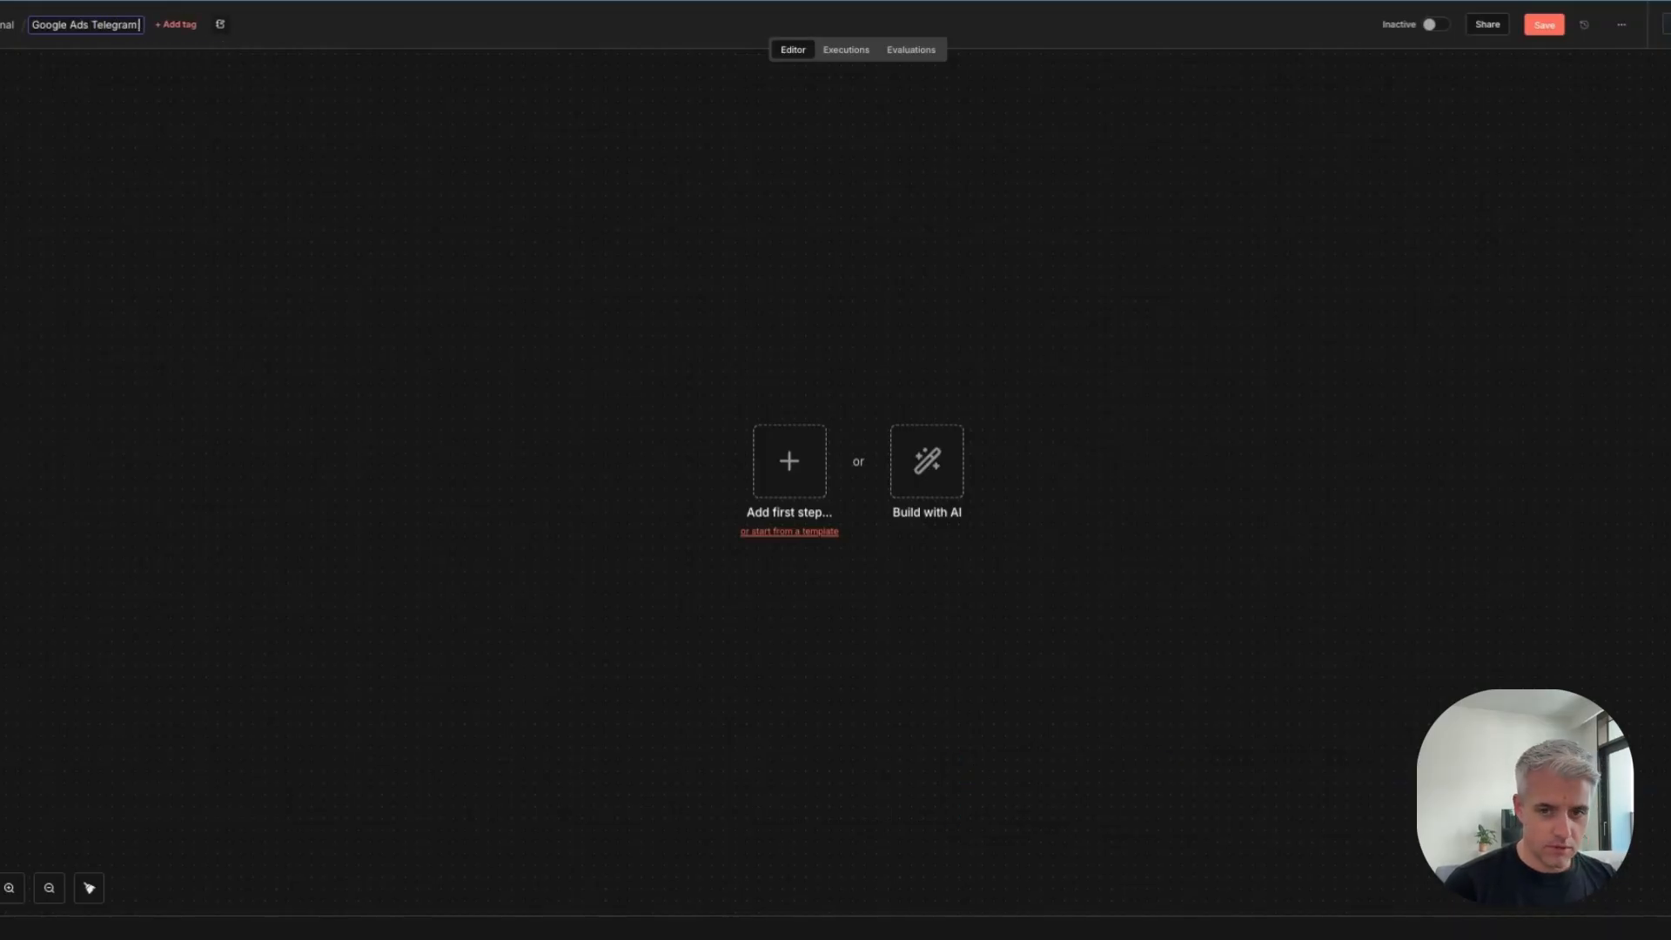
type(" Chat")
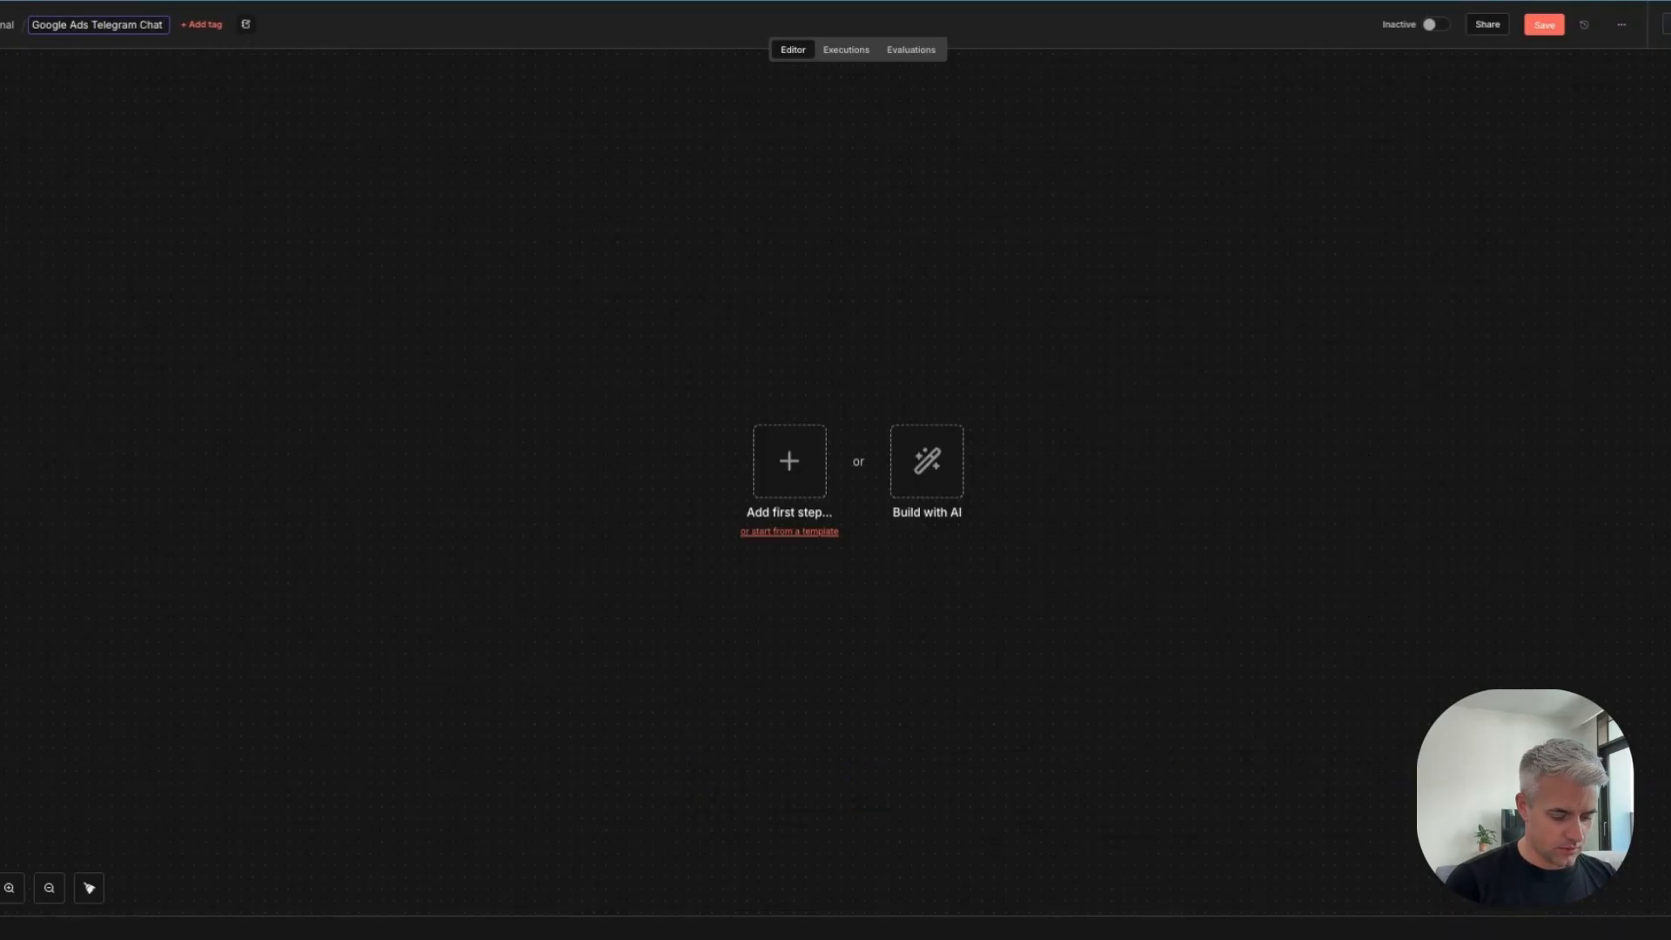
type("bot (")
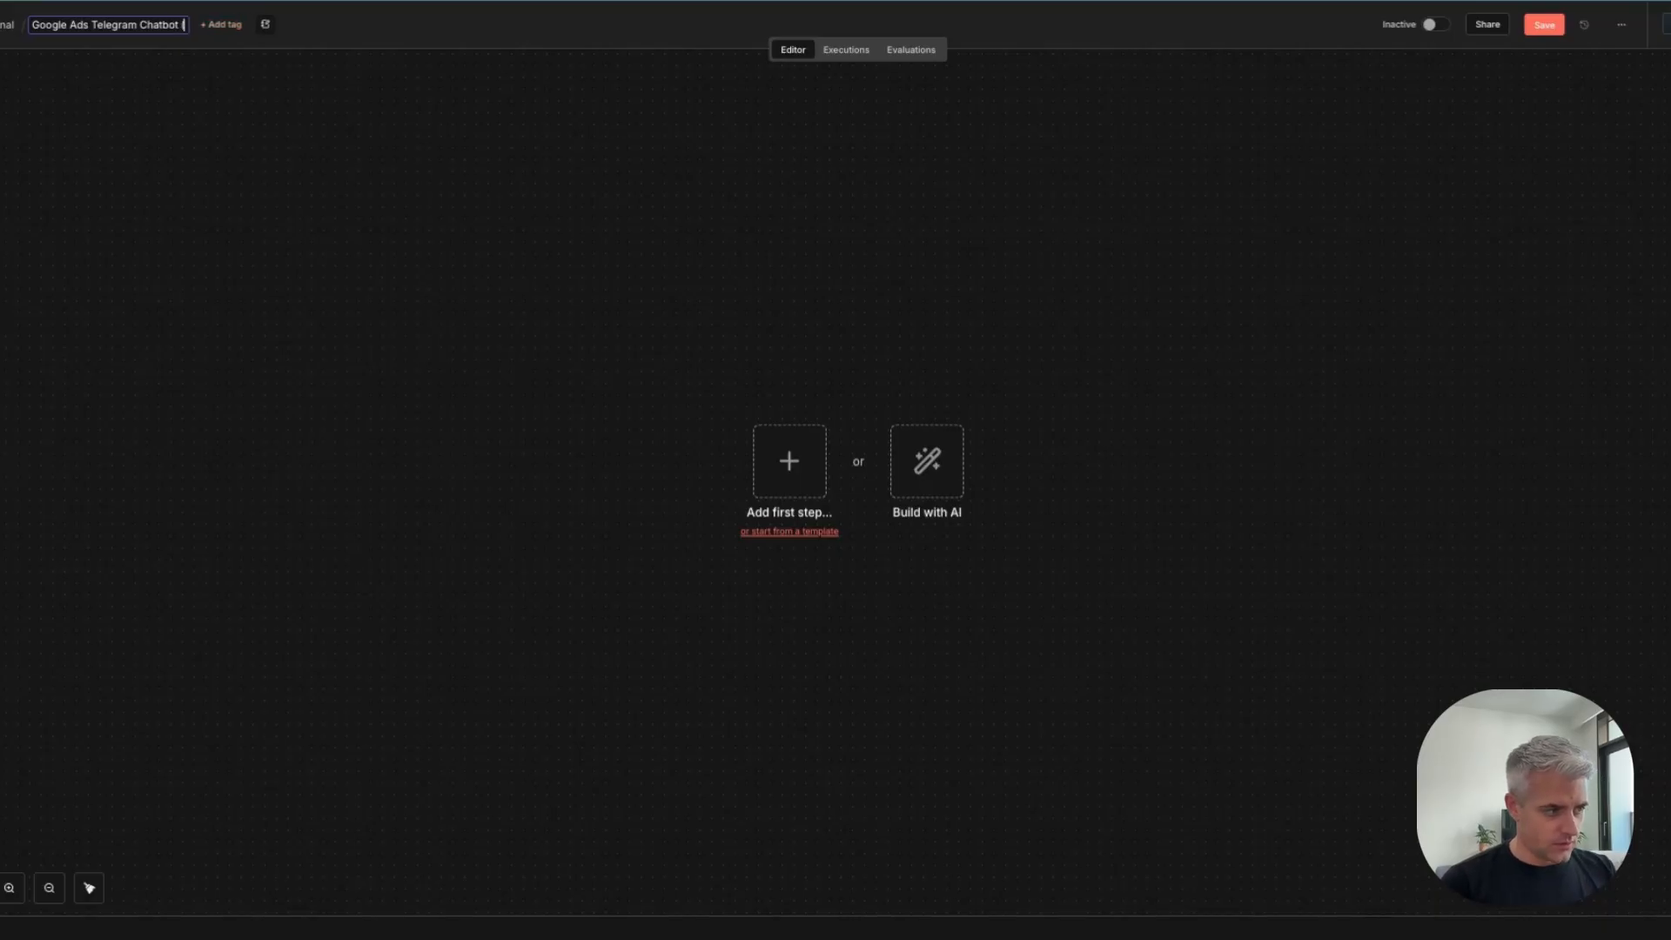
type("YouT")
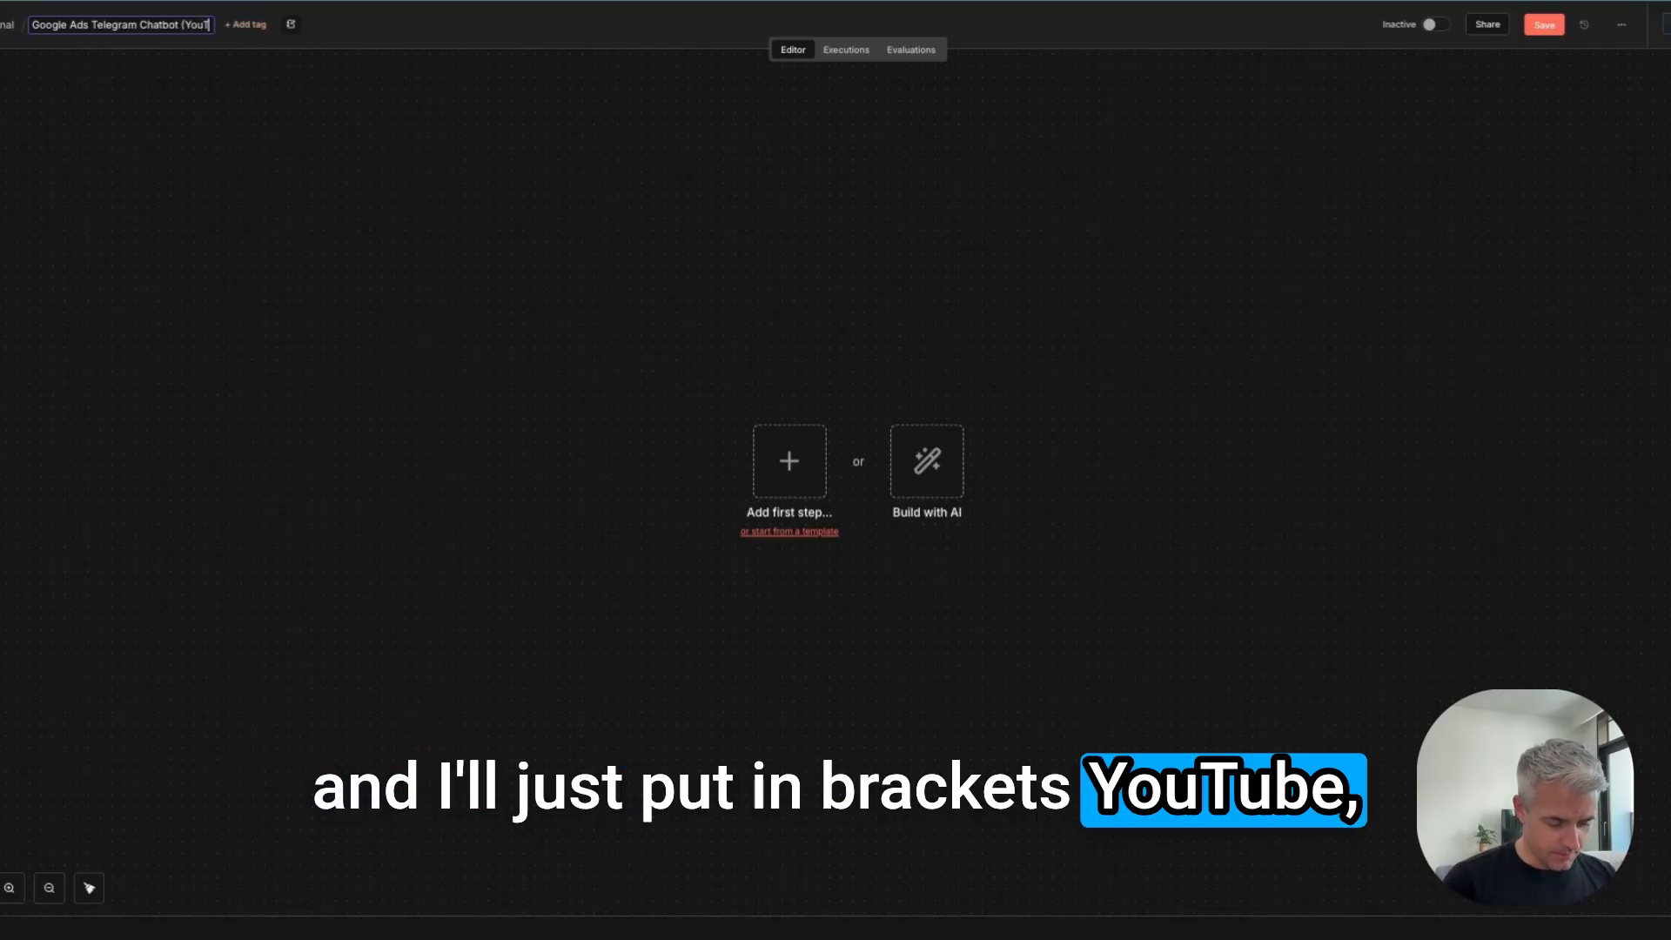
type("ube")
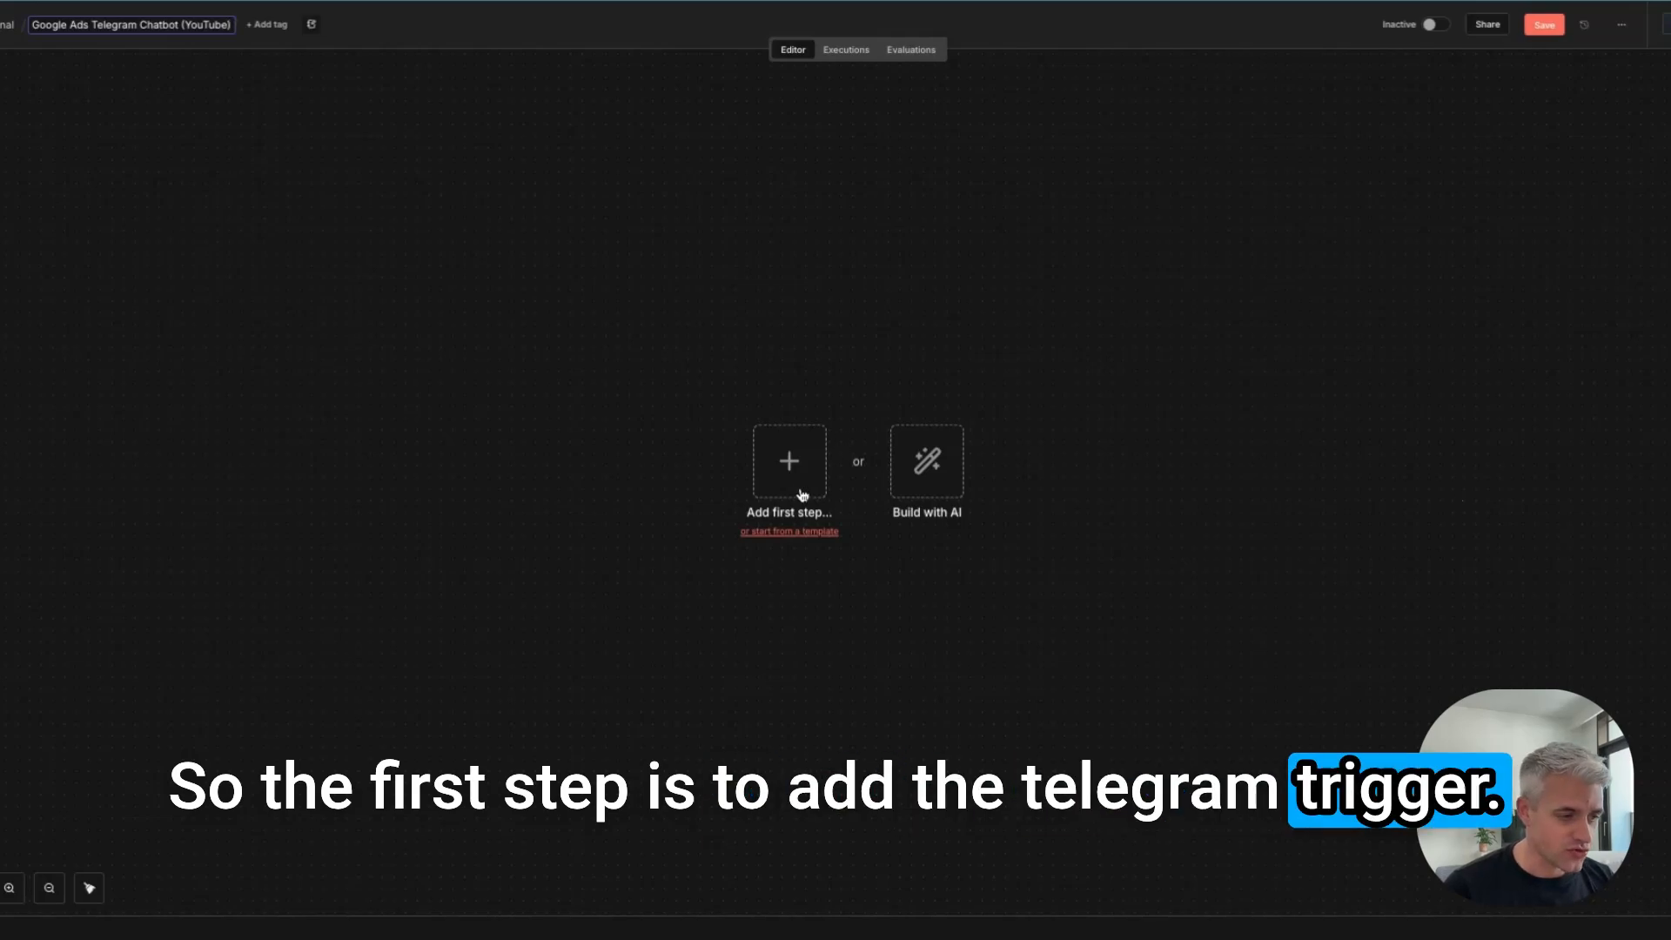
Add a Telegram trigger of the On message type as the workflow's first step.
left_click(795, 451)
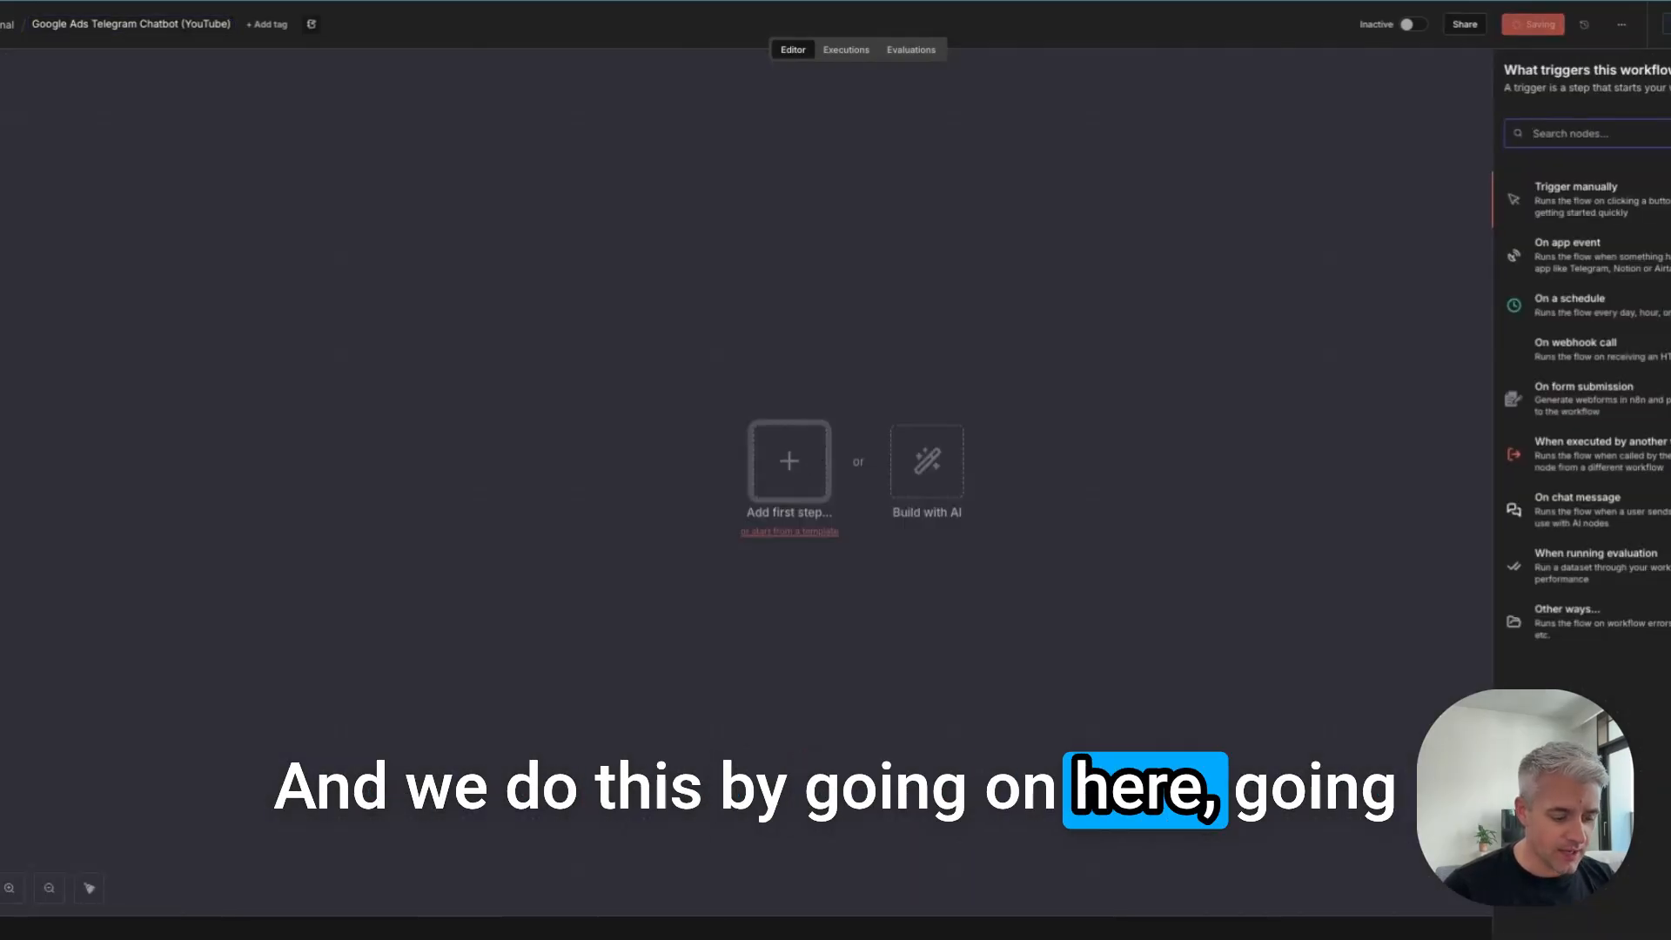
type("tel")
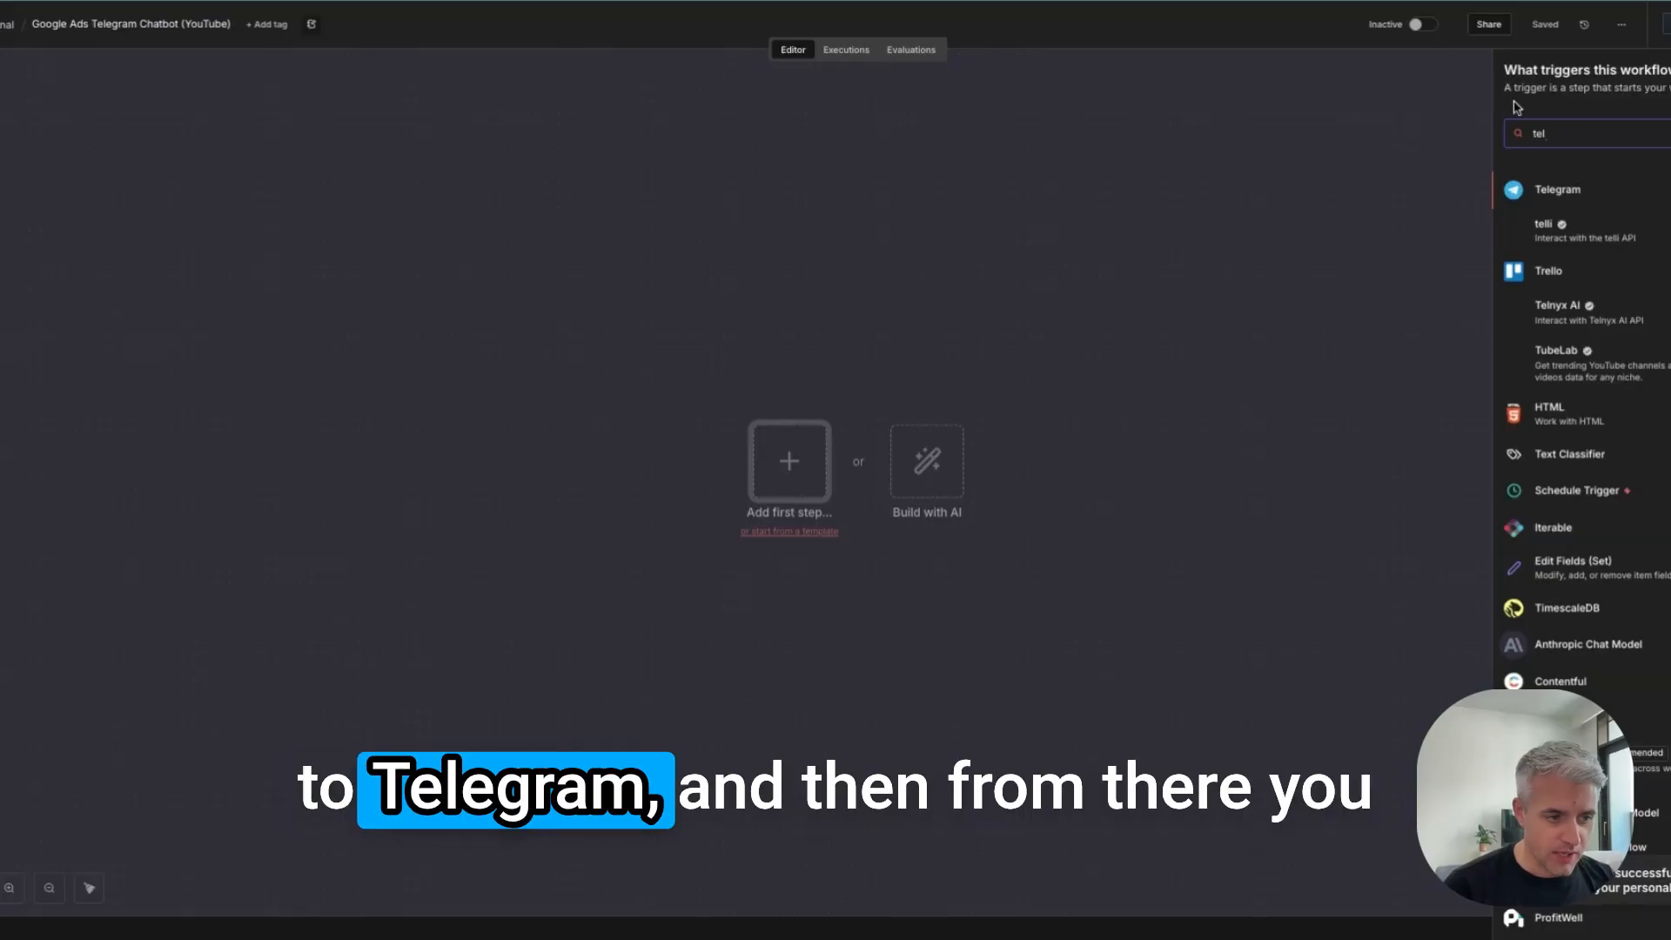
left_click(1558, 191)
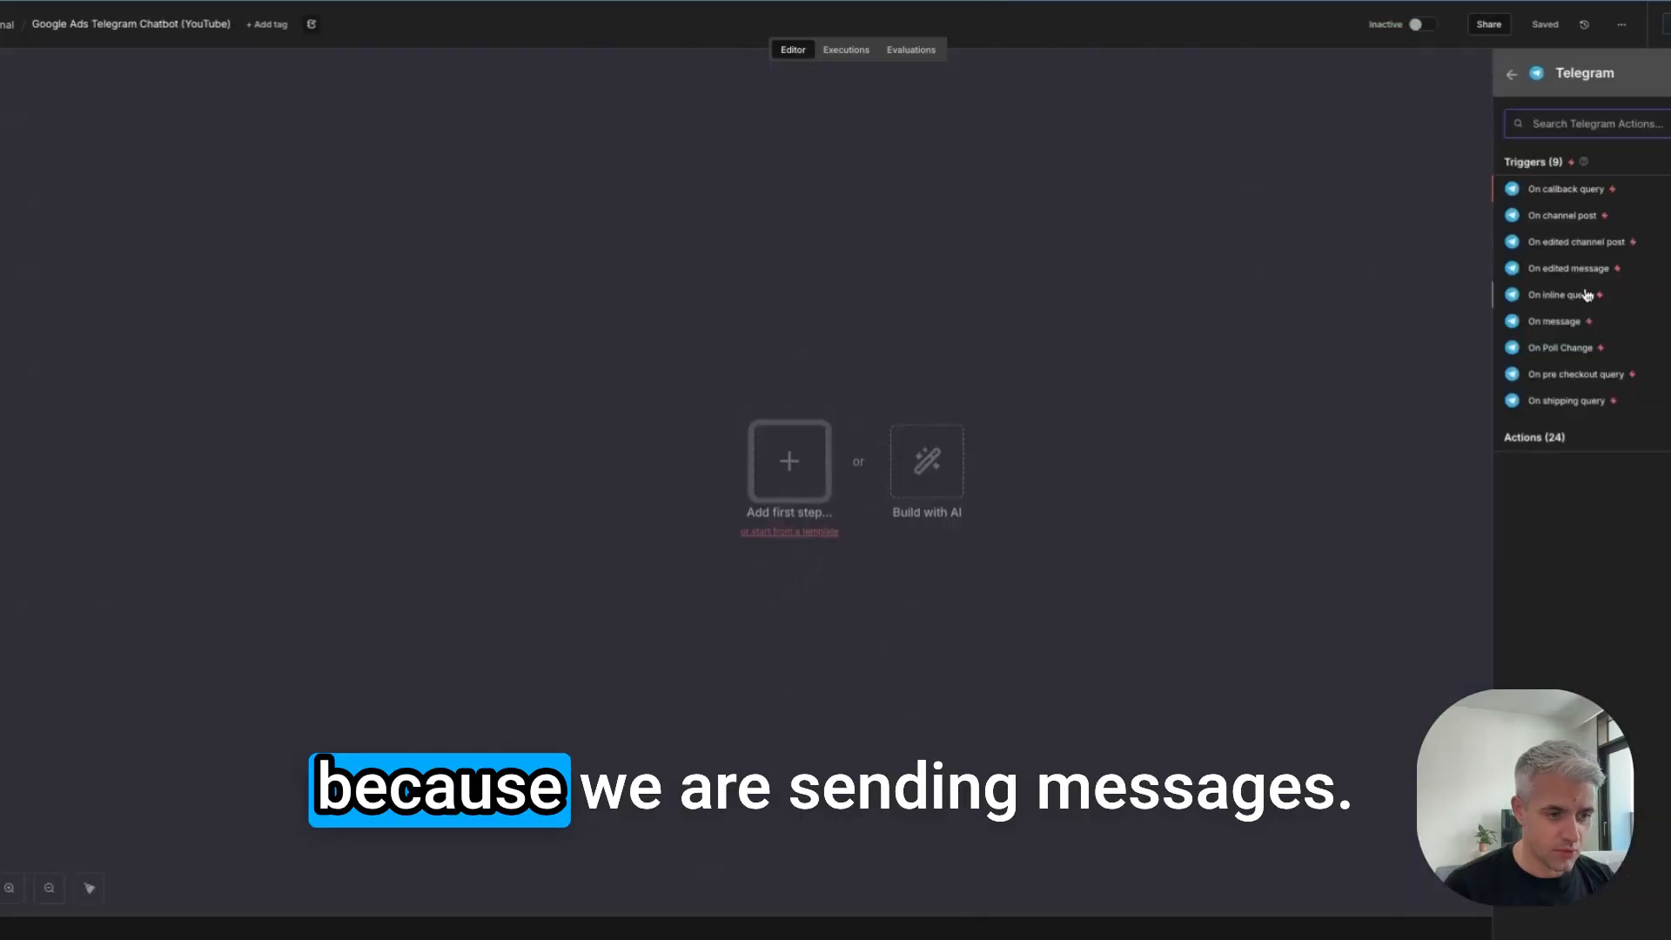
left_click(1550, 323)
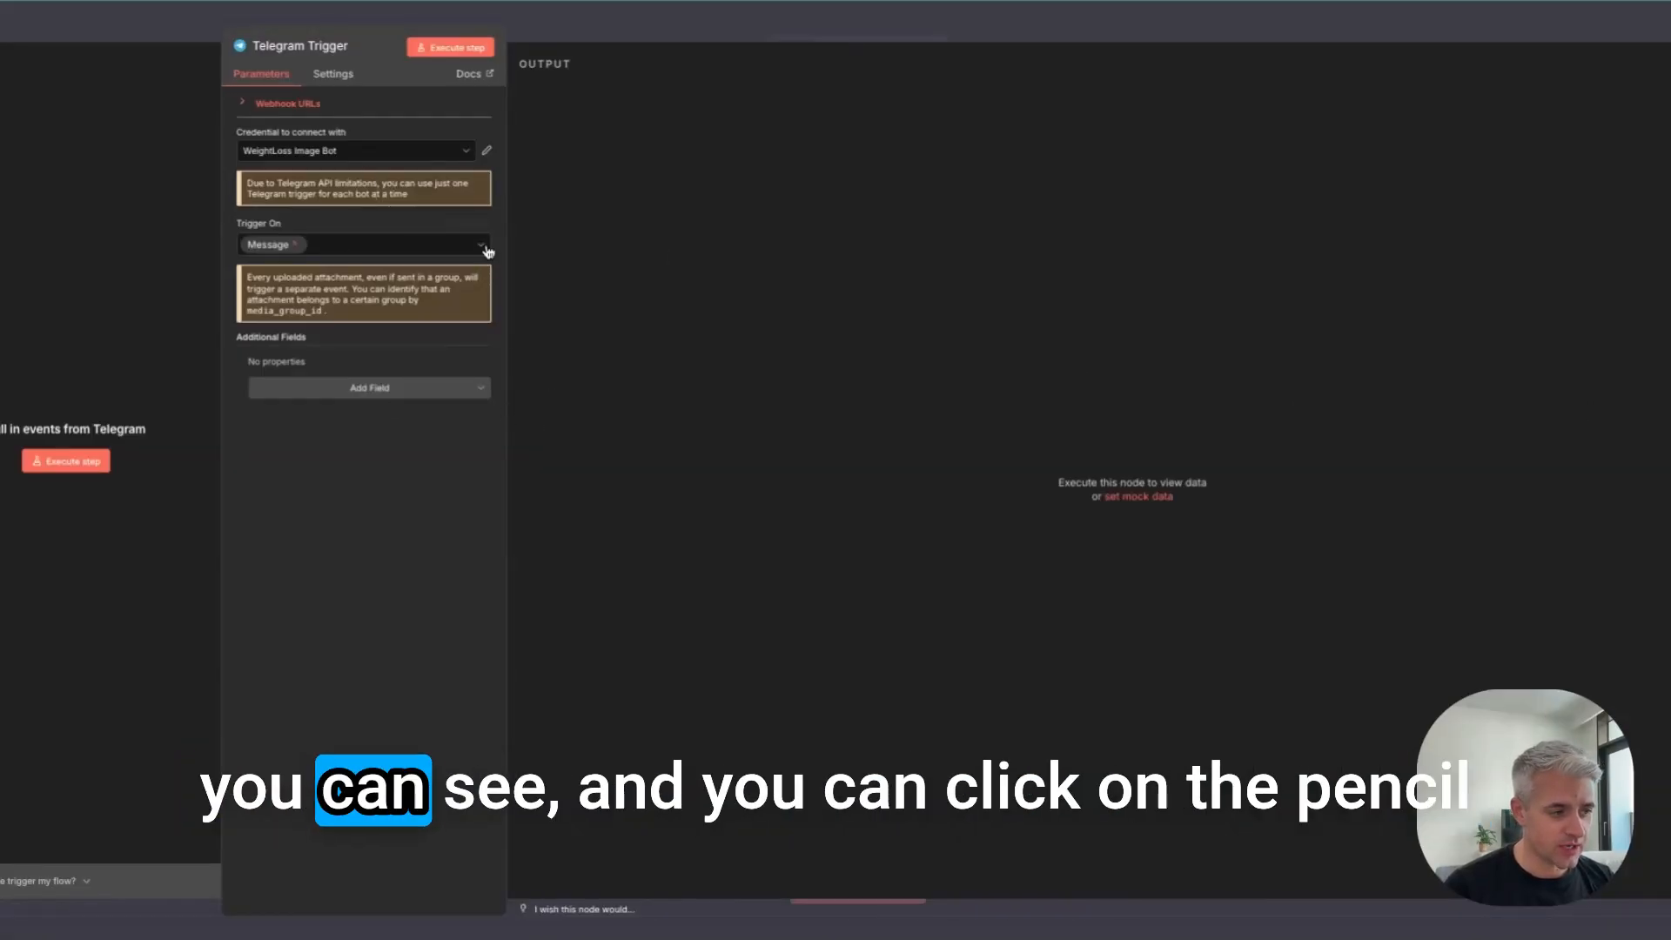
Inspect the access token and base URL settings of the trigger's Telegram credential, and close them unchanged.
left_click(487, 152)
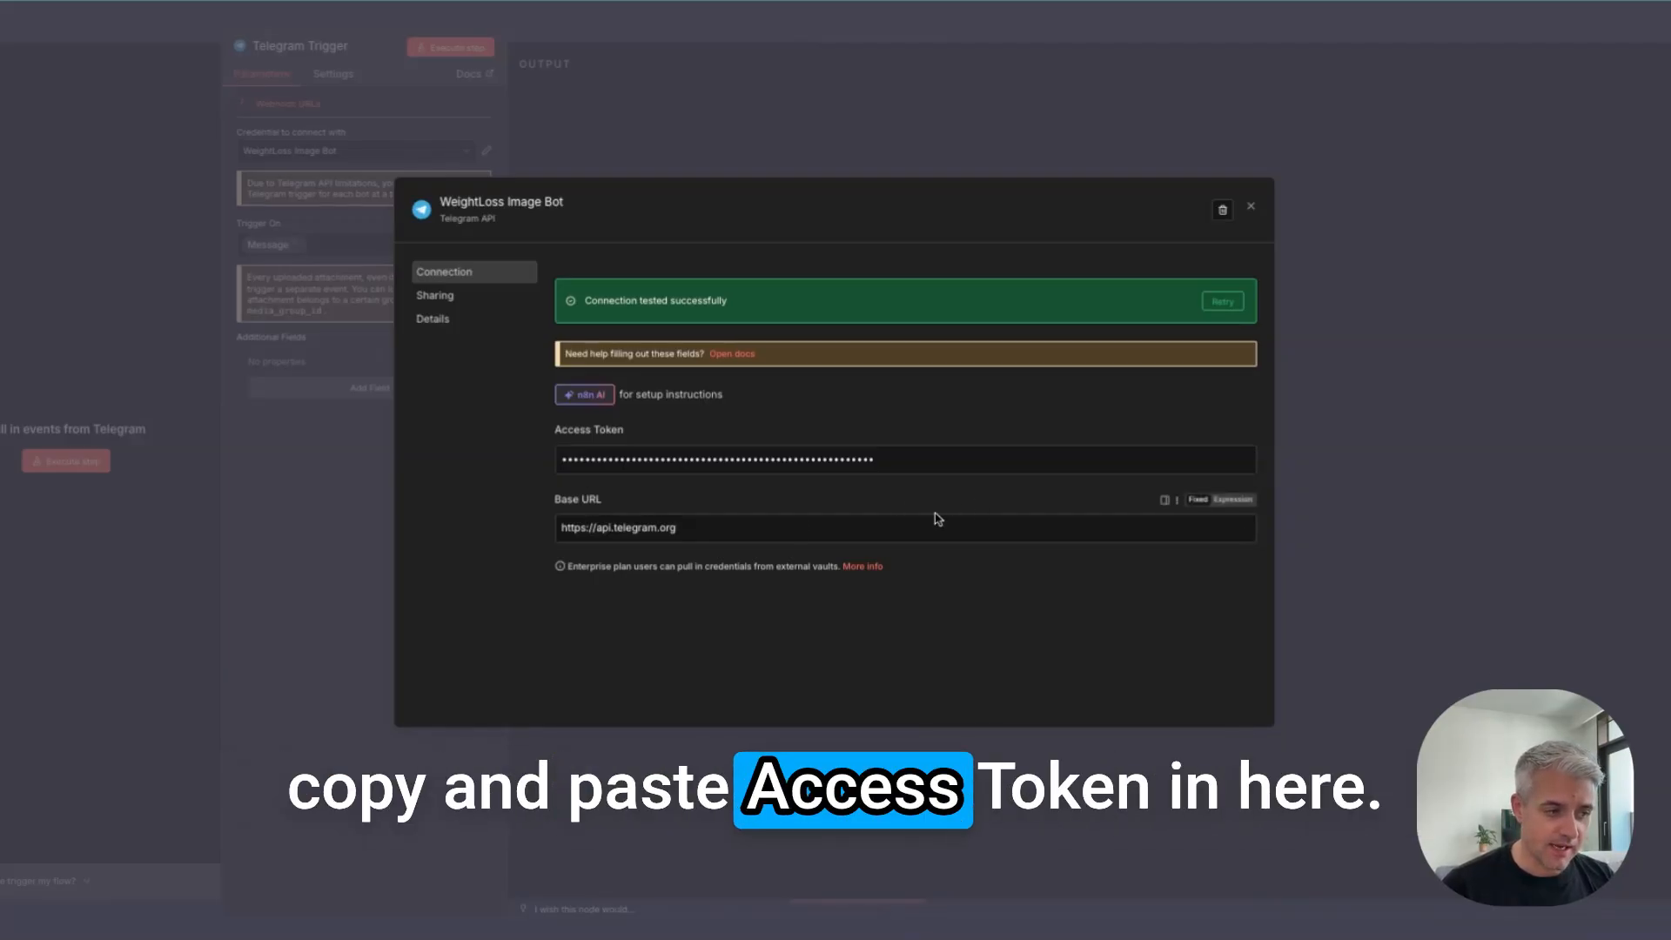
triple_click(692, 534)
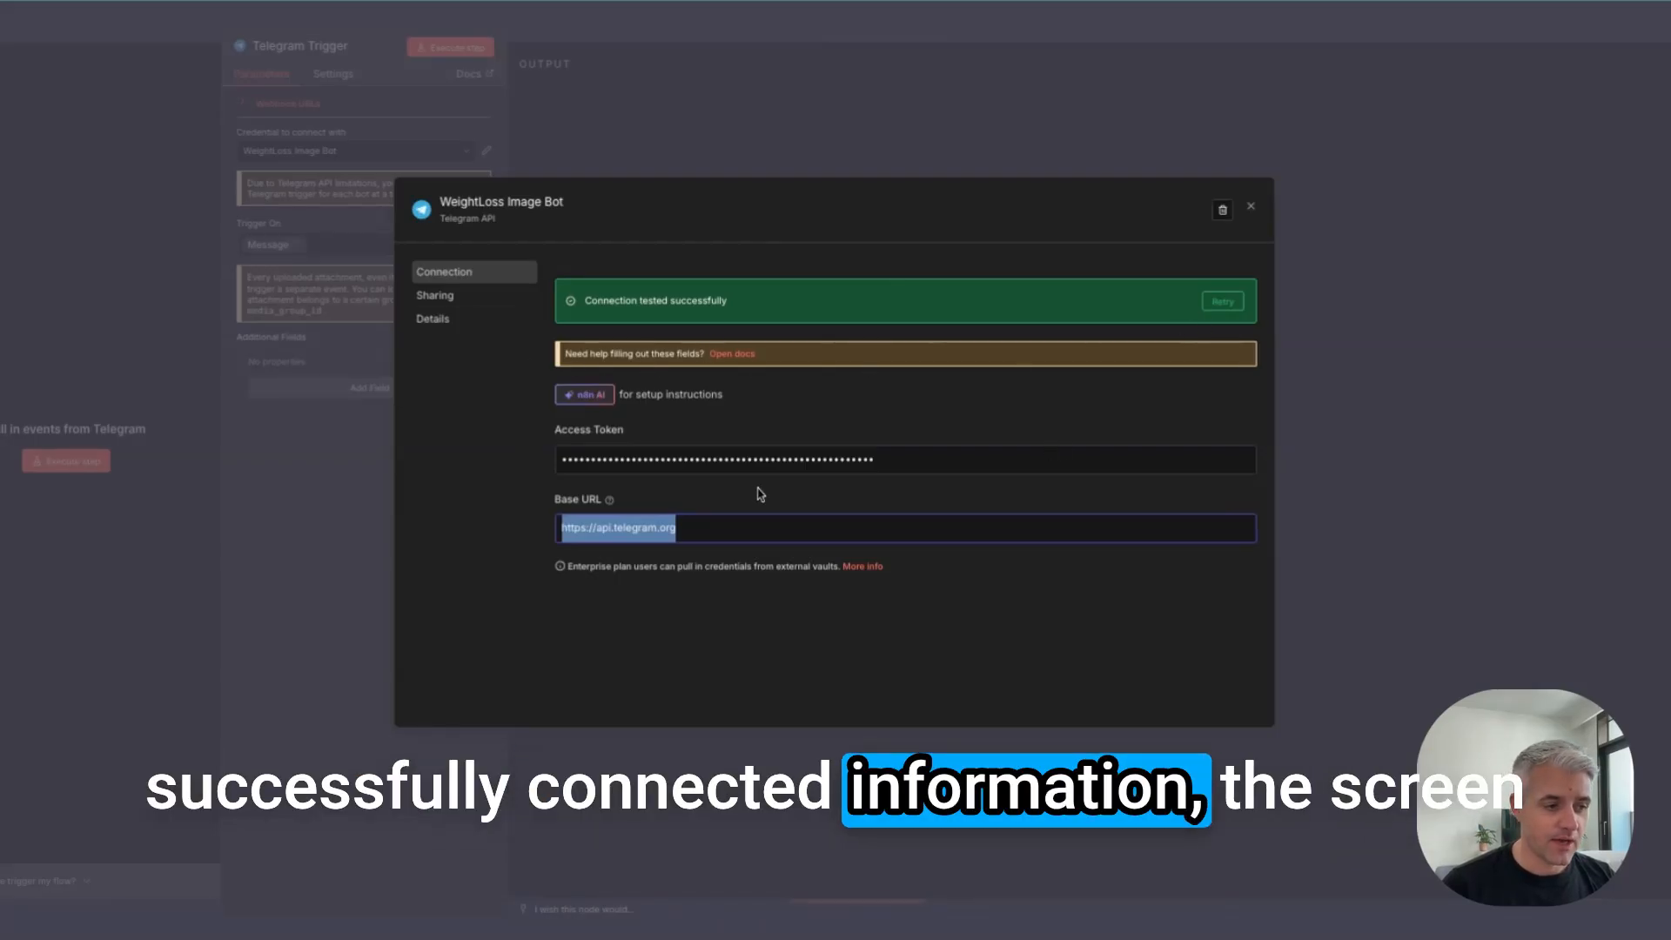
left_click(1251, 208)
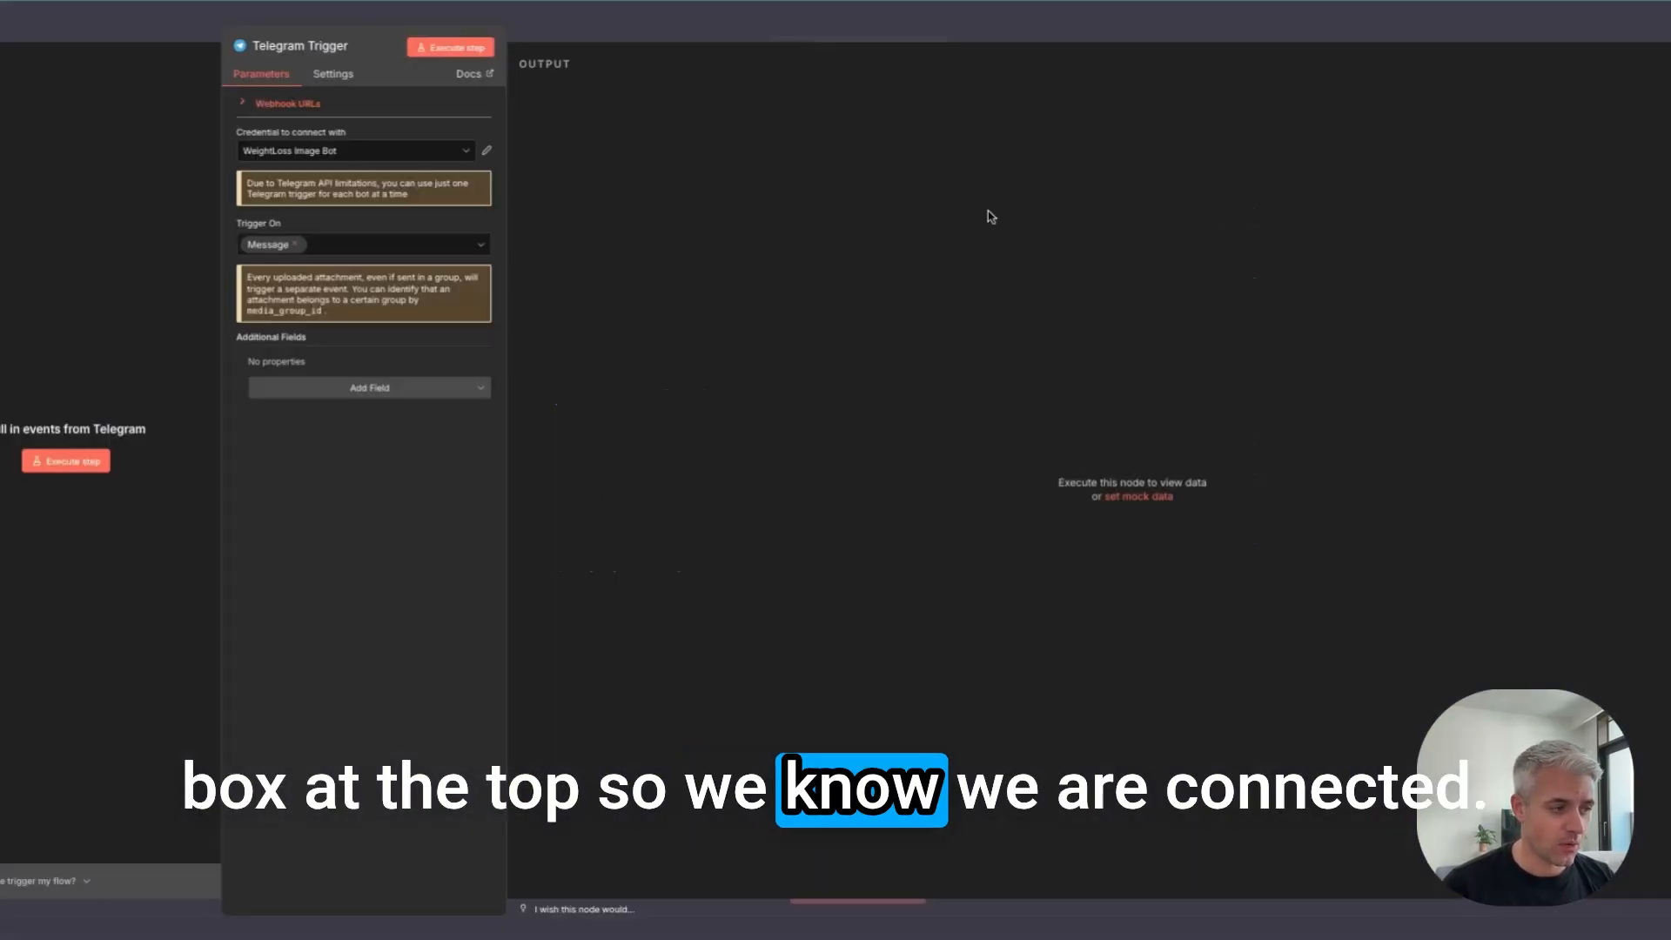
Review the Telegram Trigger's event options and leave Message as the selected event.
left_click(366, 244)
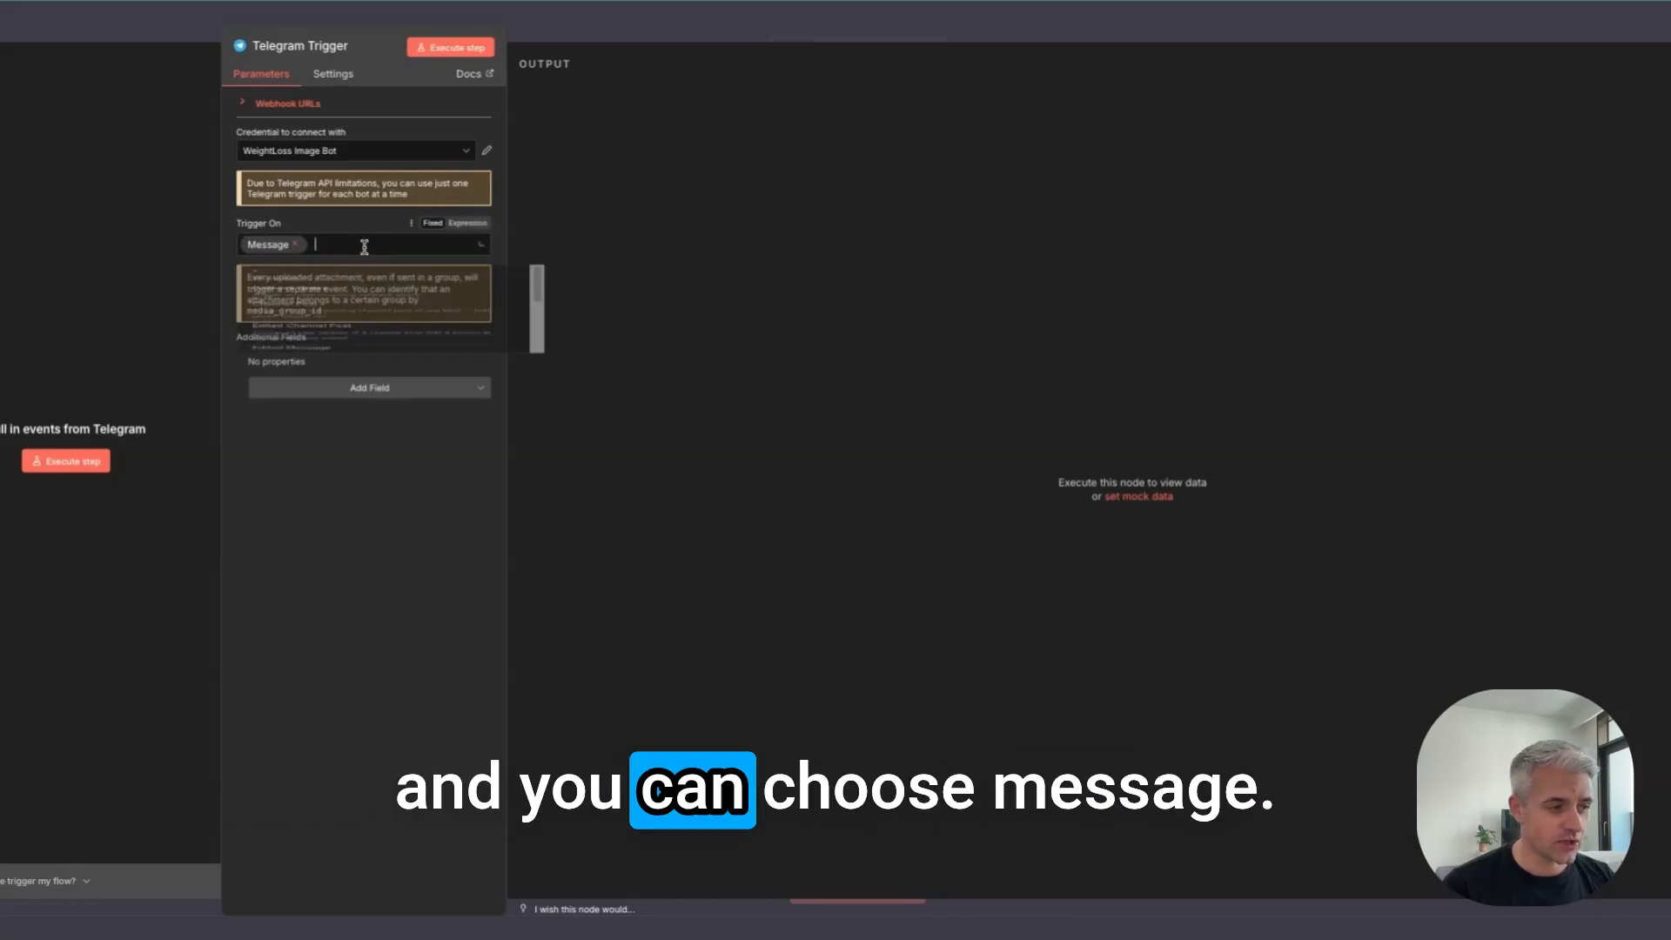
scroll(390, 428, "up", 2)
scroll(374, 366, "down", 5)
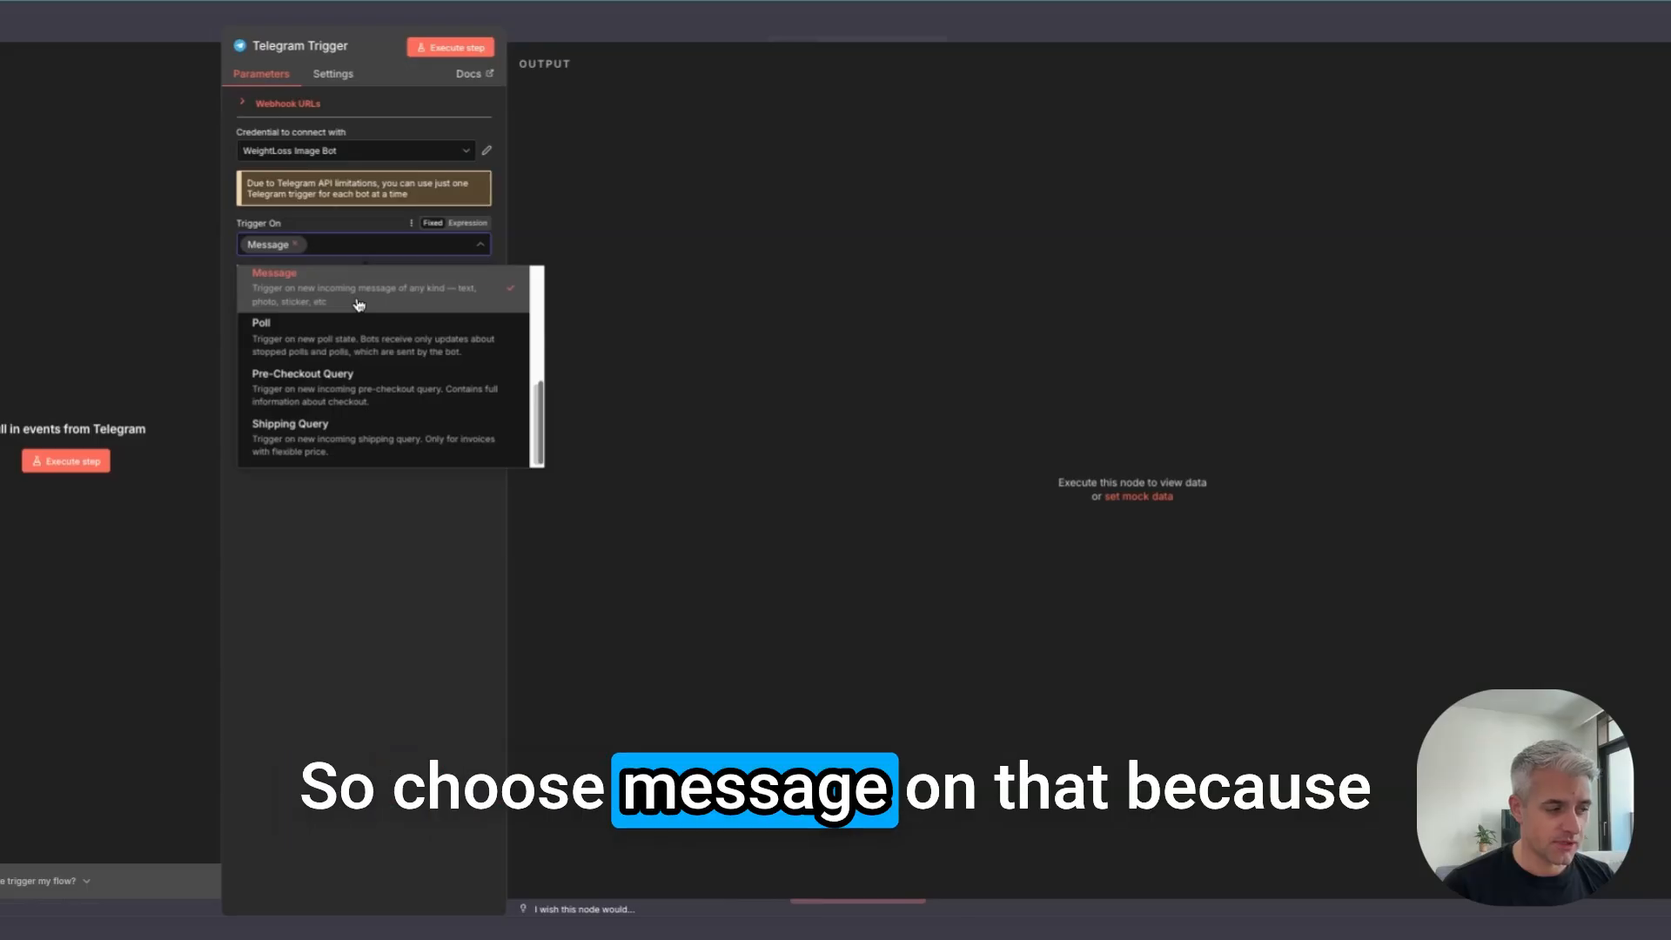
scroll(447, 430, "up", 3)
scroll(439, 430, "down", 1)
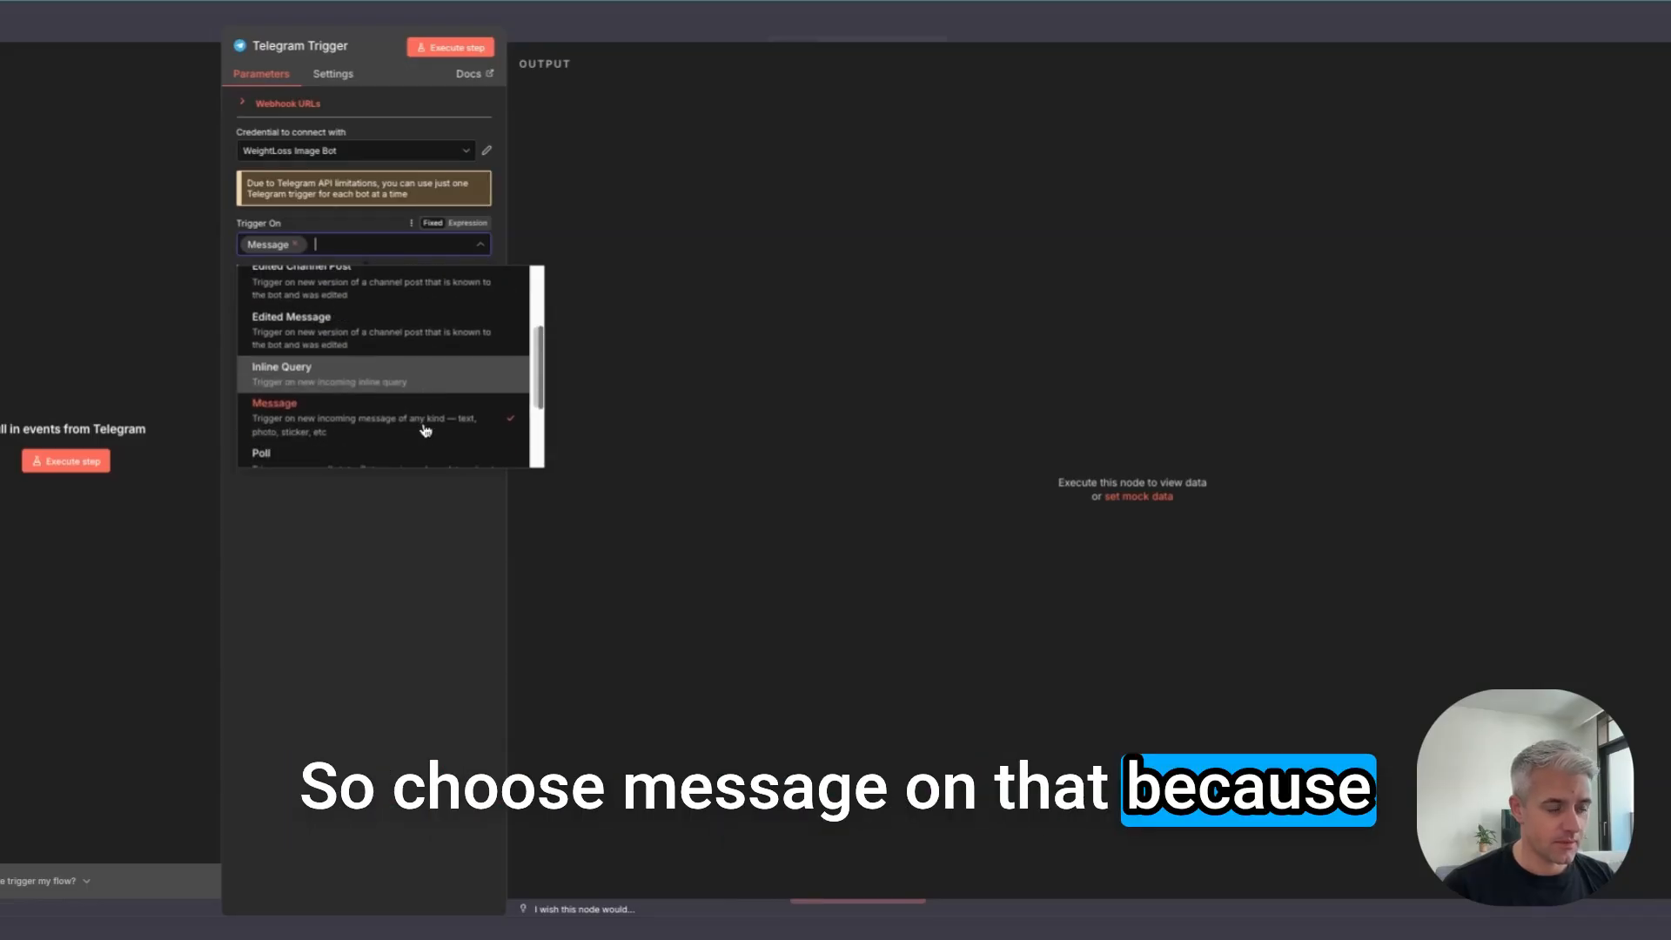
left_click(1113, 343)
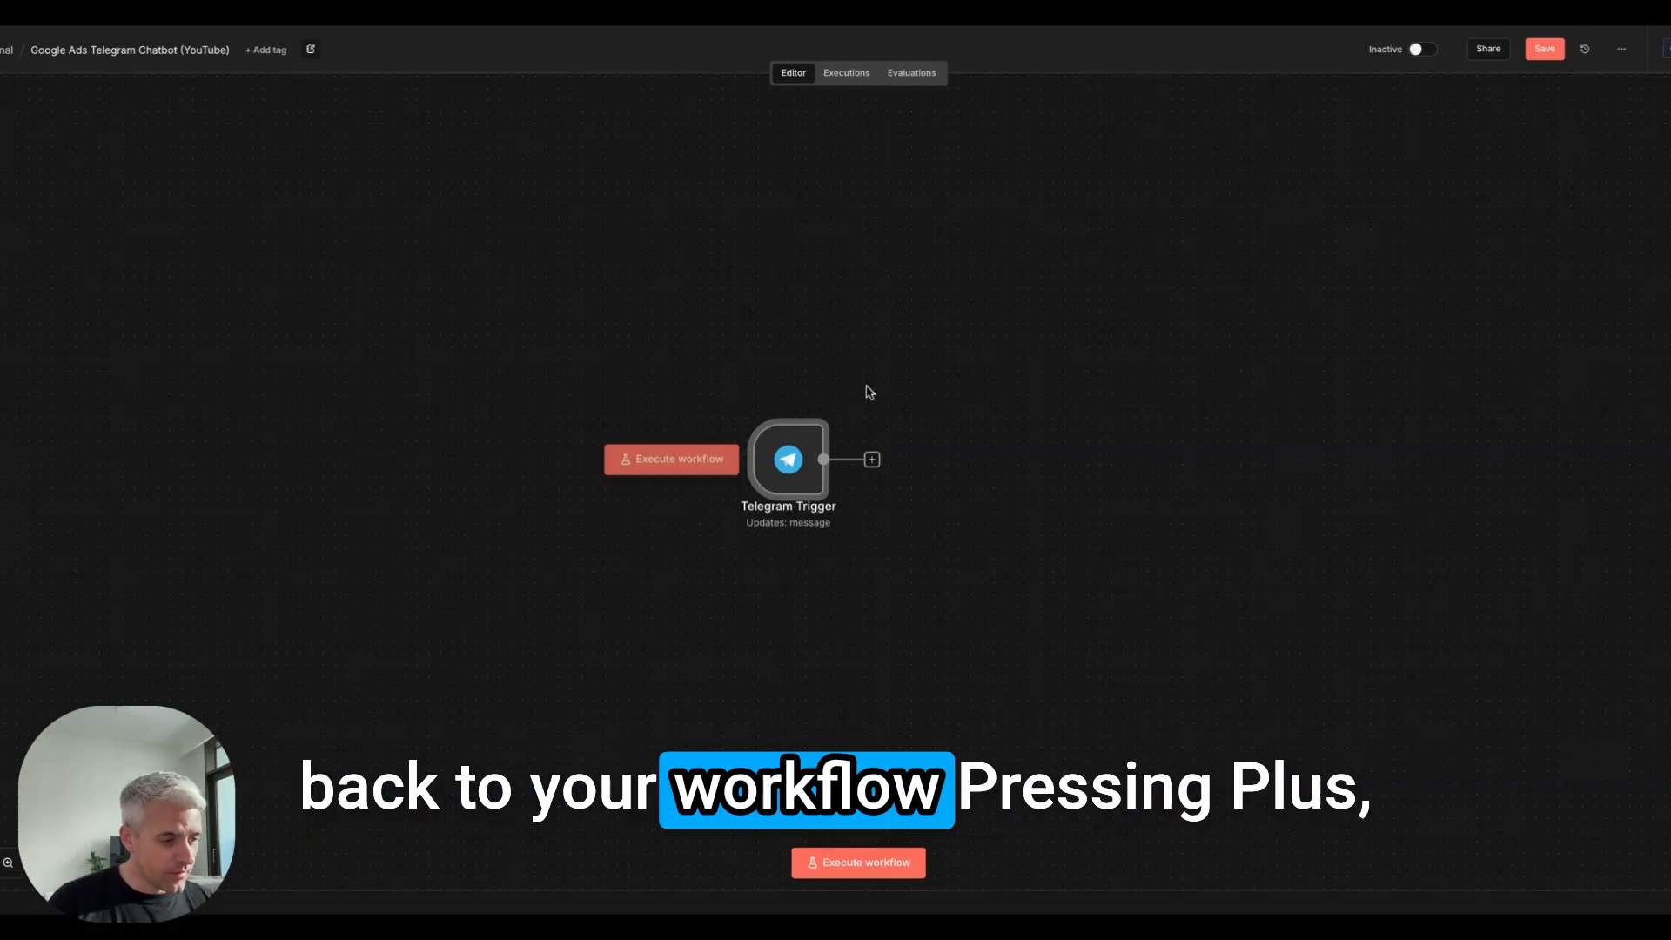
Add a Code in JavaScript node after the Telegram Trigger.
left_click(872, 460)
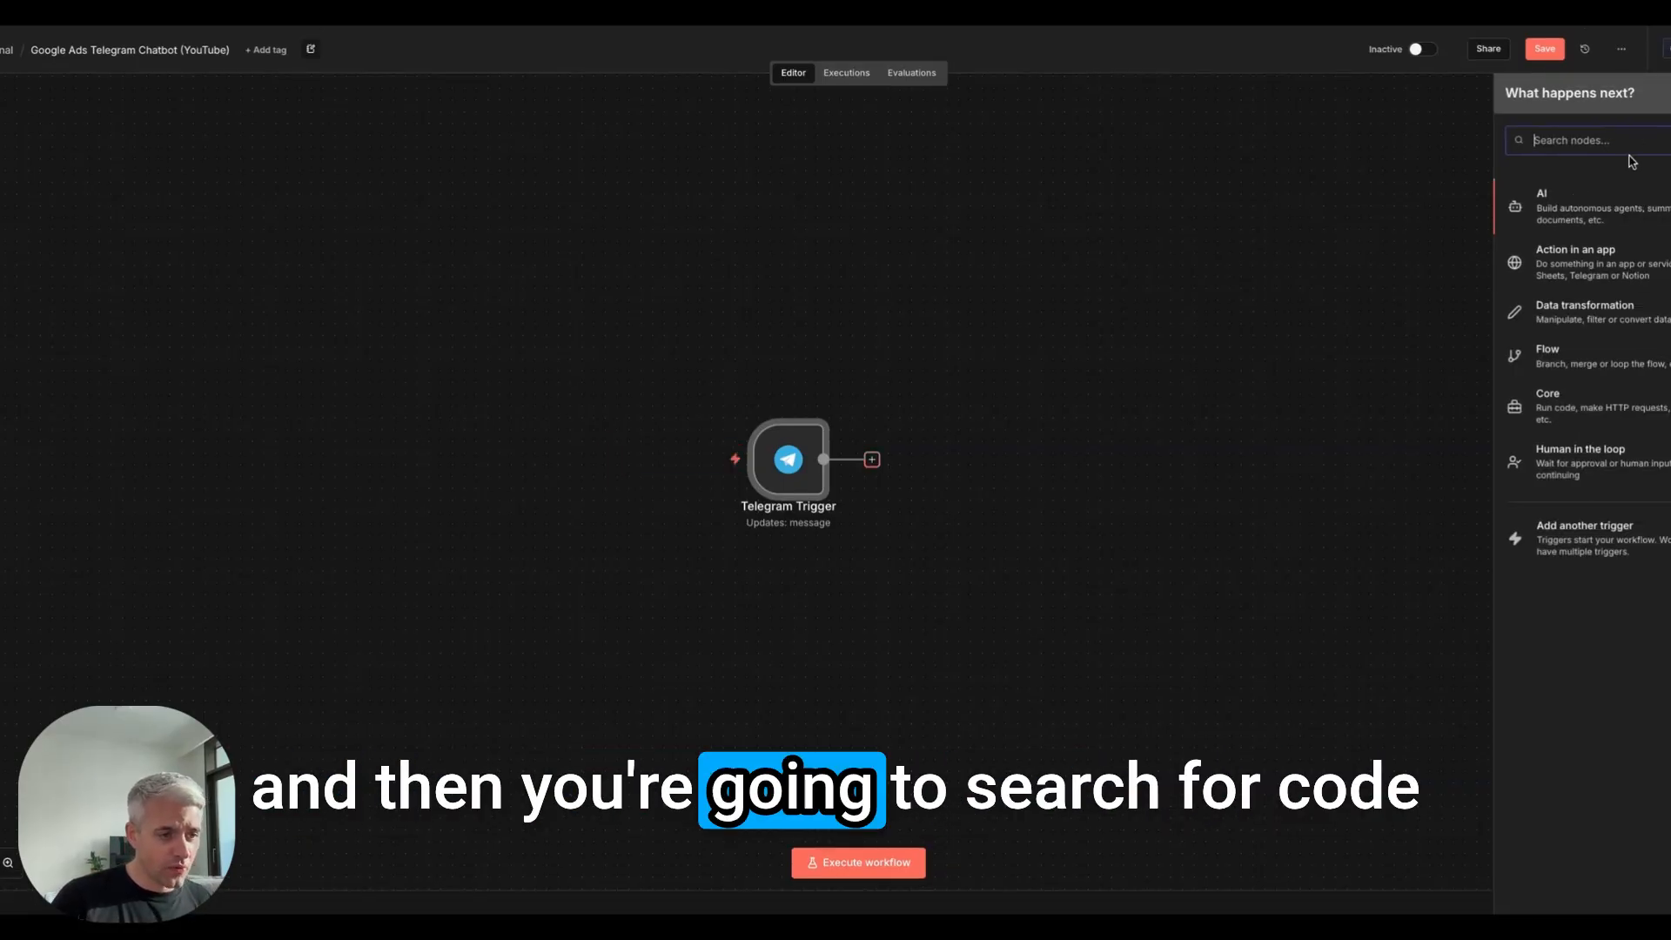
type("cide")
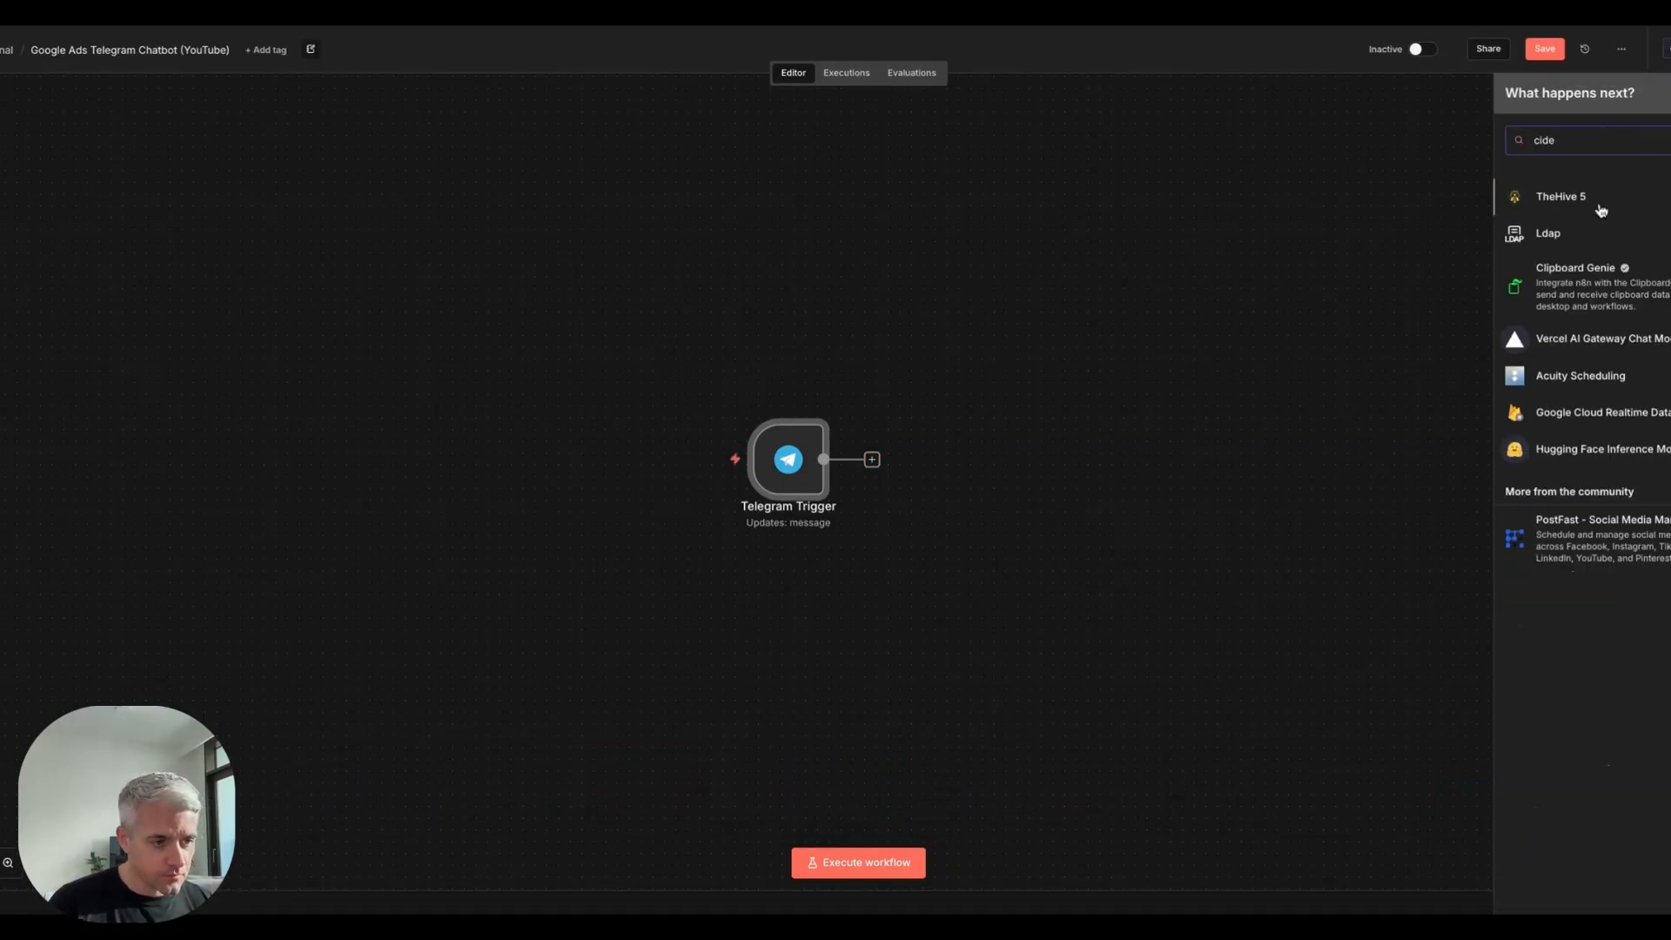
key("BackSpace")
key("BackSpace")
key("BackSpace")
type("ode")
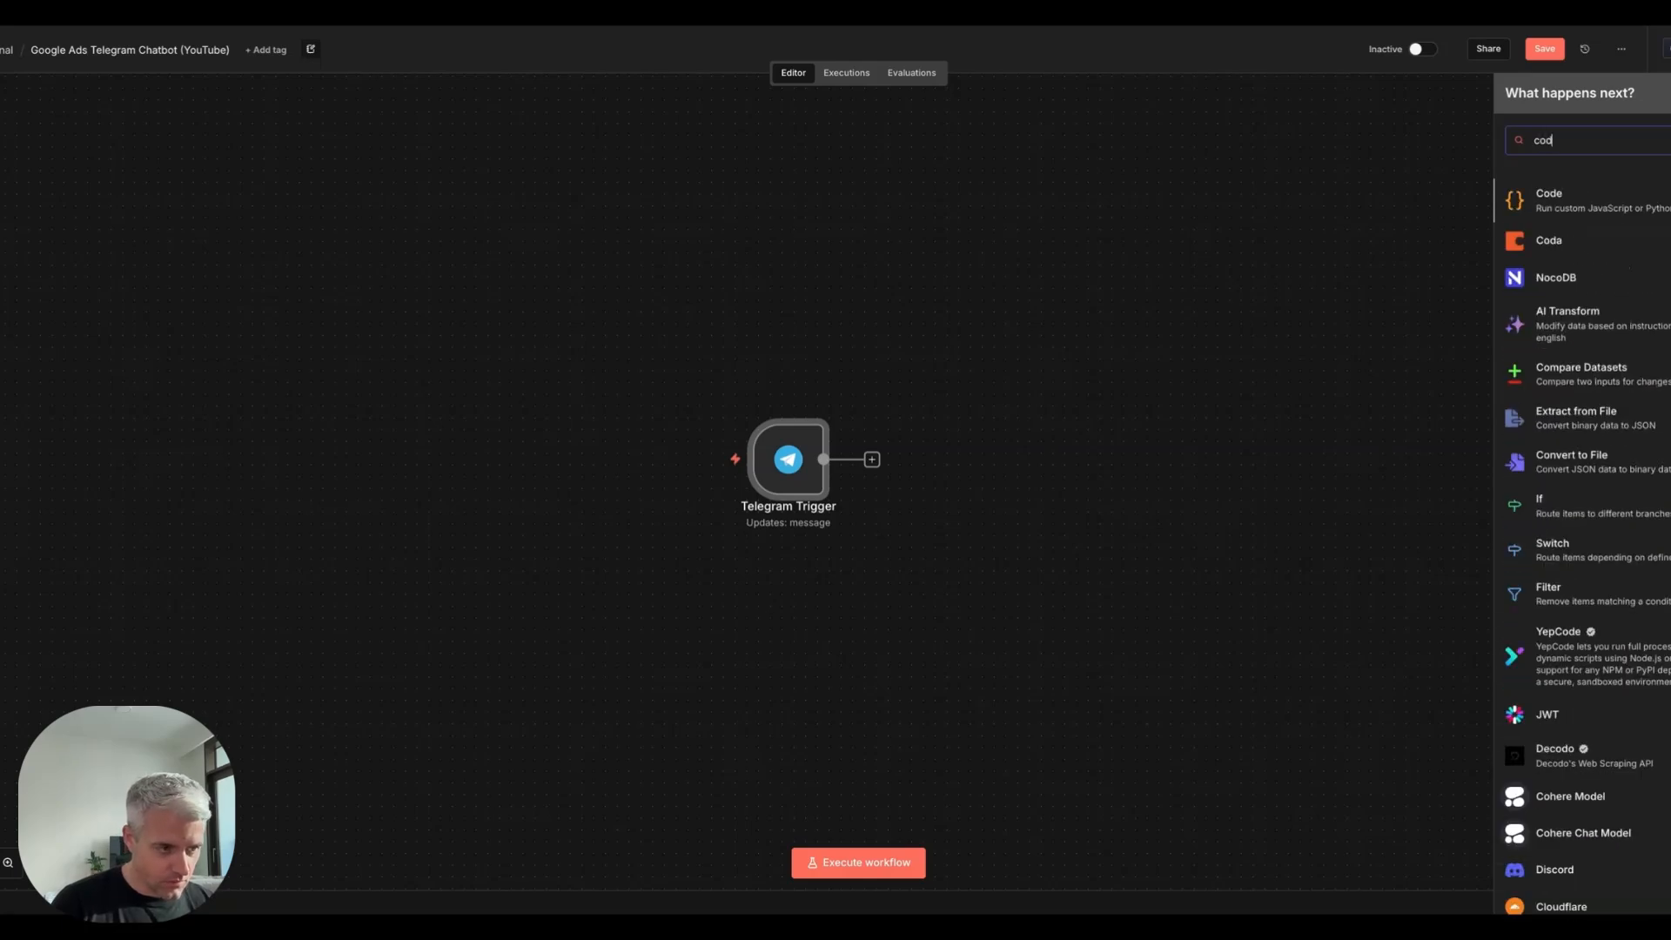
left_click(1599, 214)
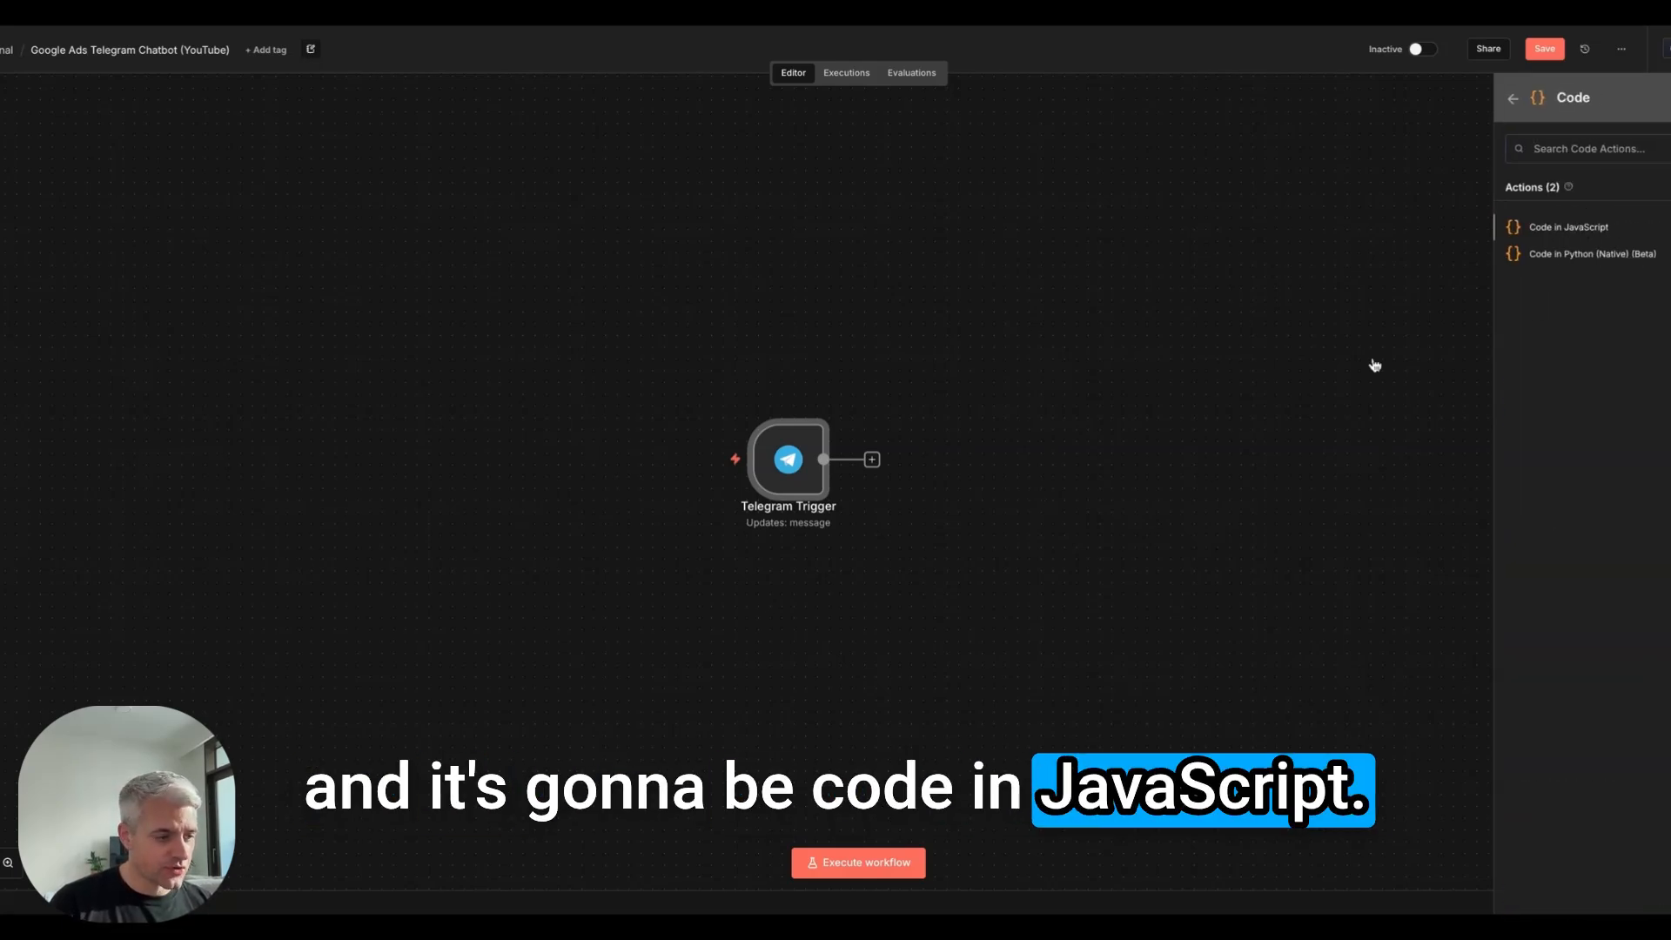
key("Return")
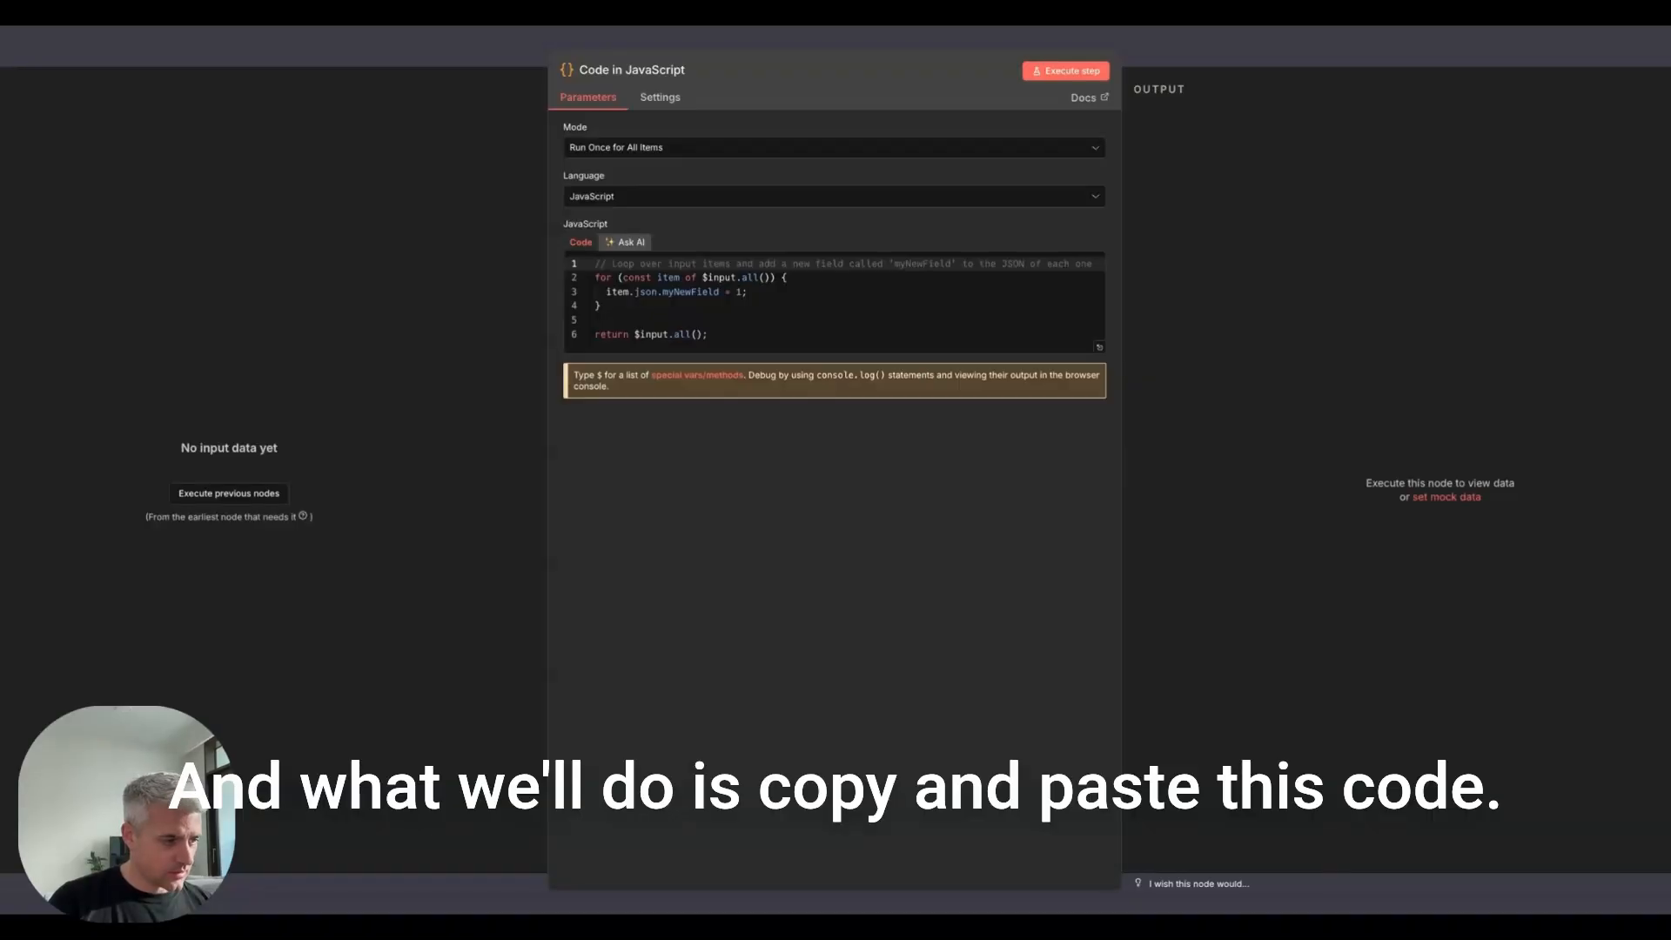
Replace the Code node's default script with the prepared code that classifies the question and returns user_question, chat_id and query_type.
key("ctrl+a")
key("ctrl+v")
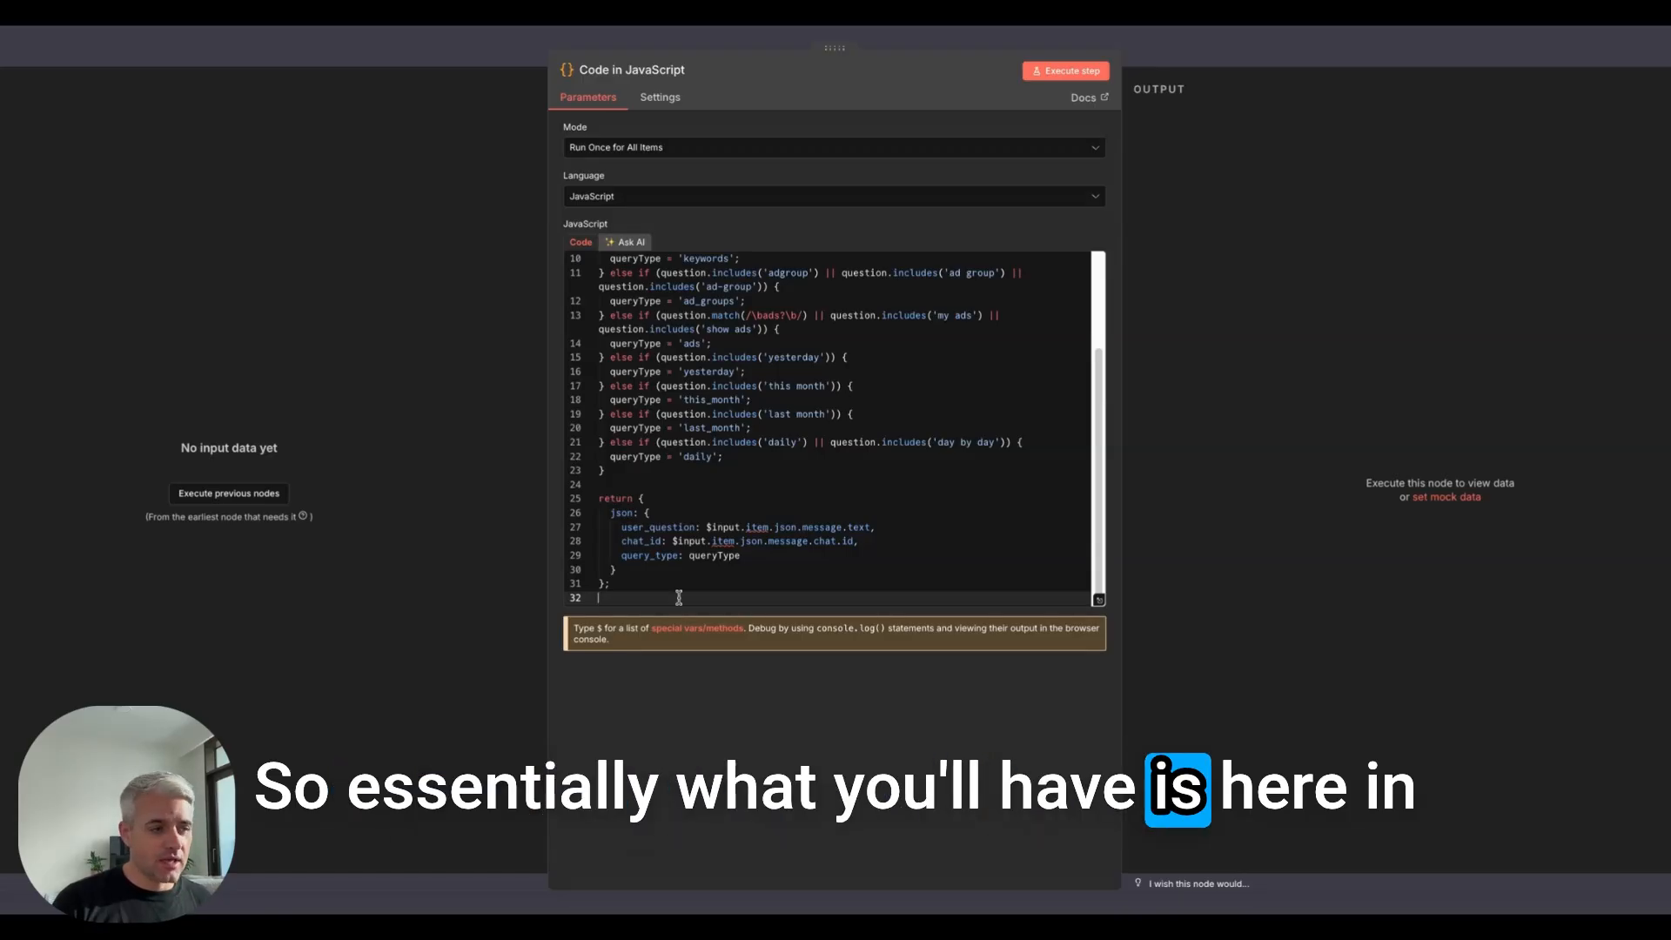
left_click(684, 415)
scroll(679, 392, "up", 3)
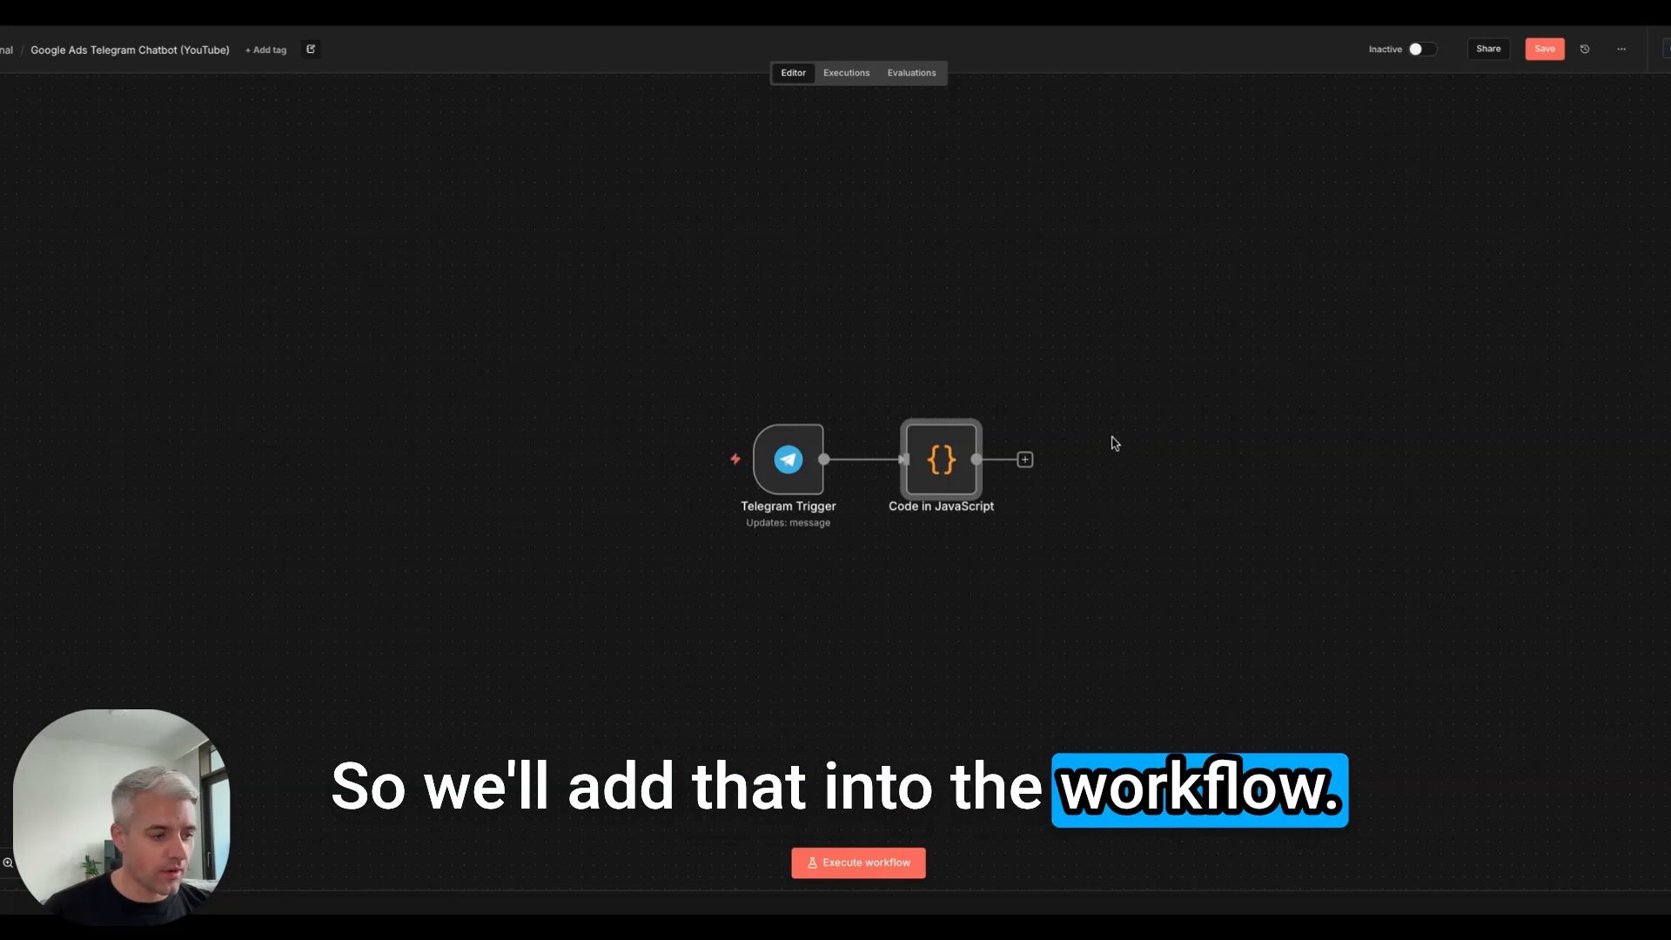
Add an HTTP Request node named GET ACCESS TOKEN after the Code node and set its method to POST.
left_click(1026, 458)
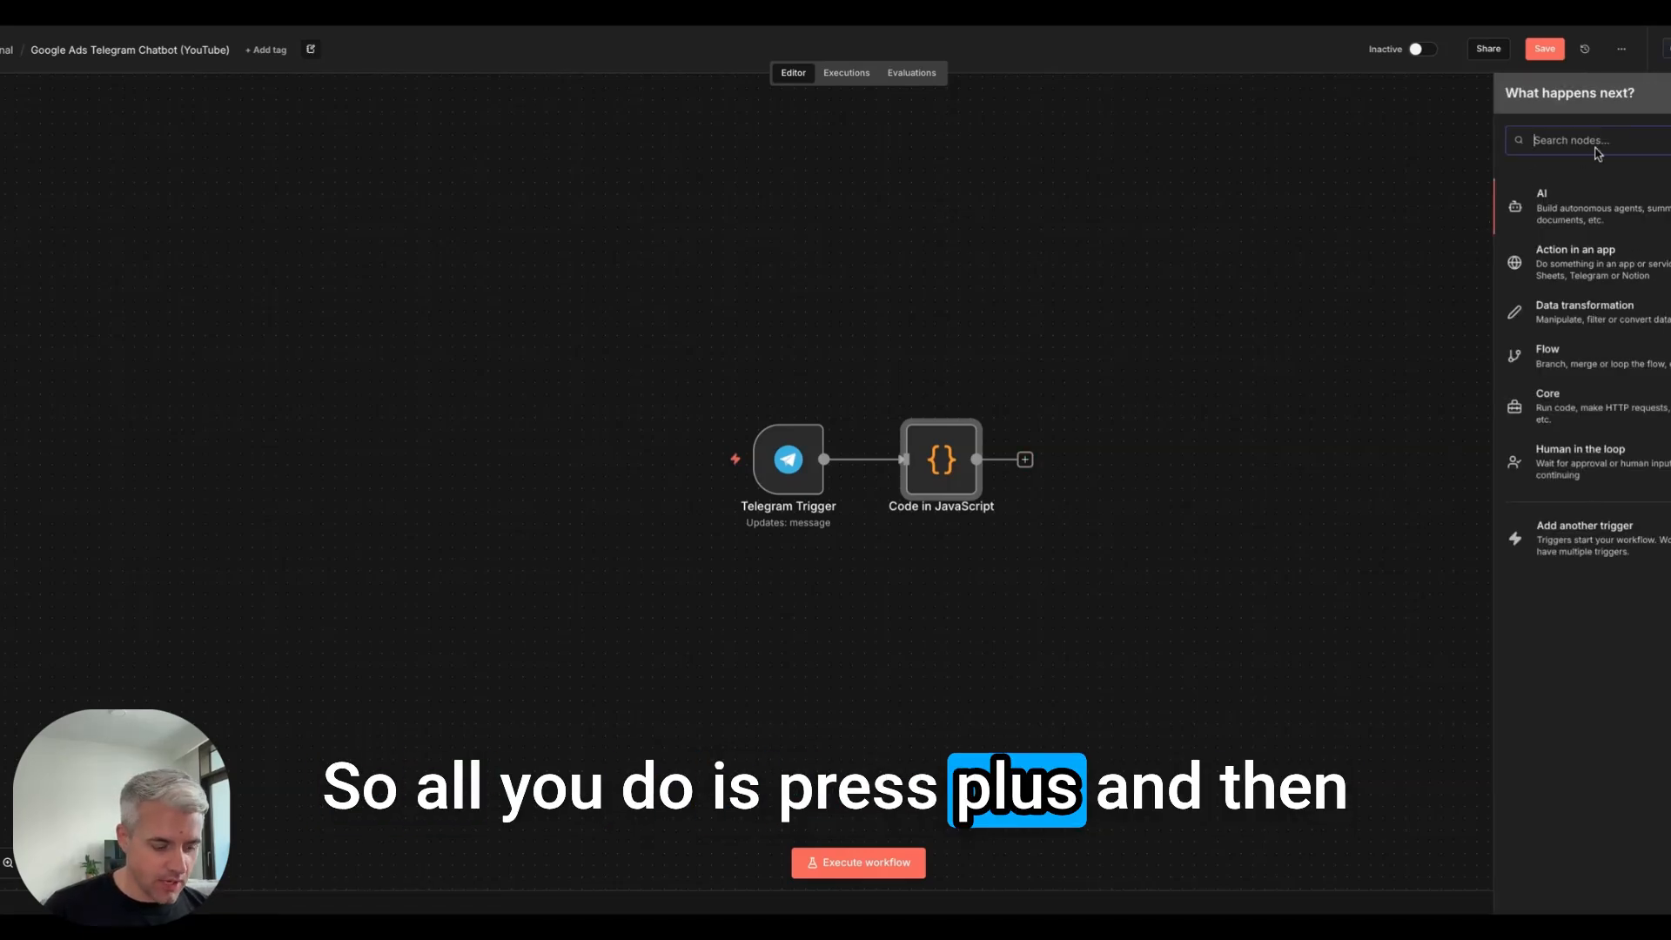
type("http")
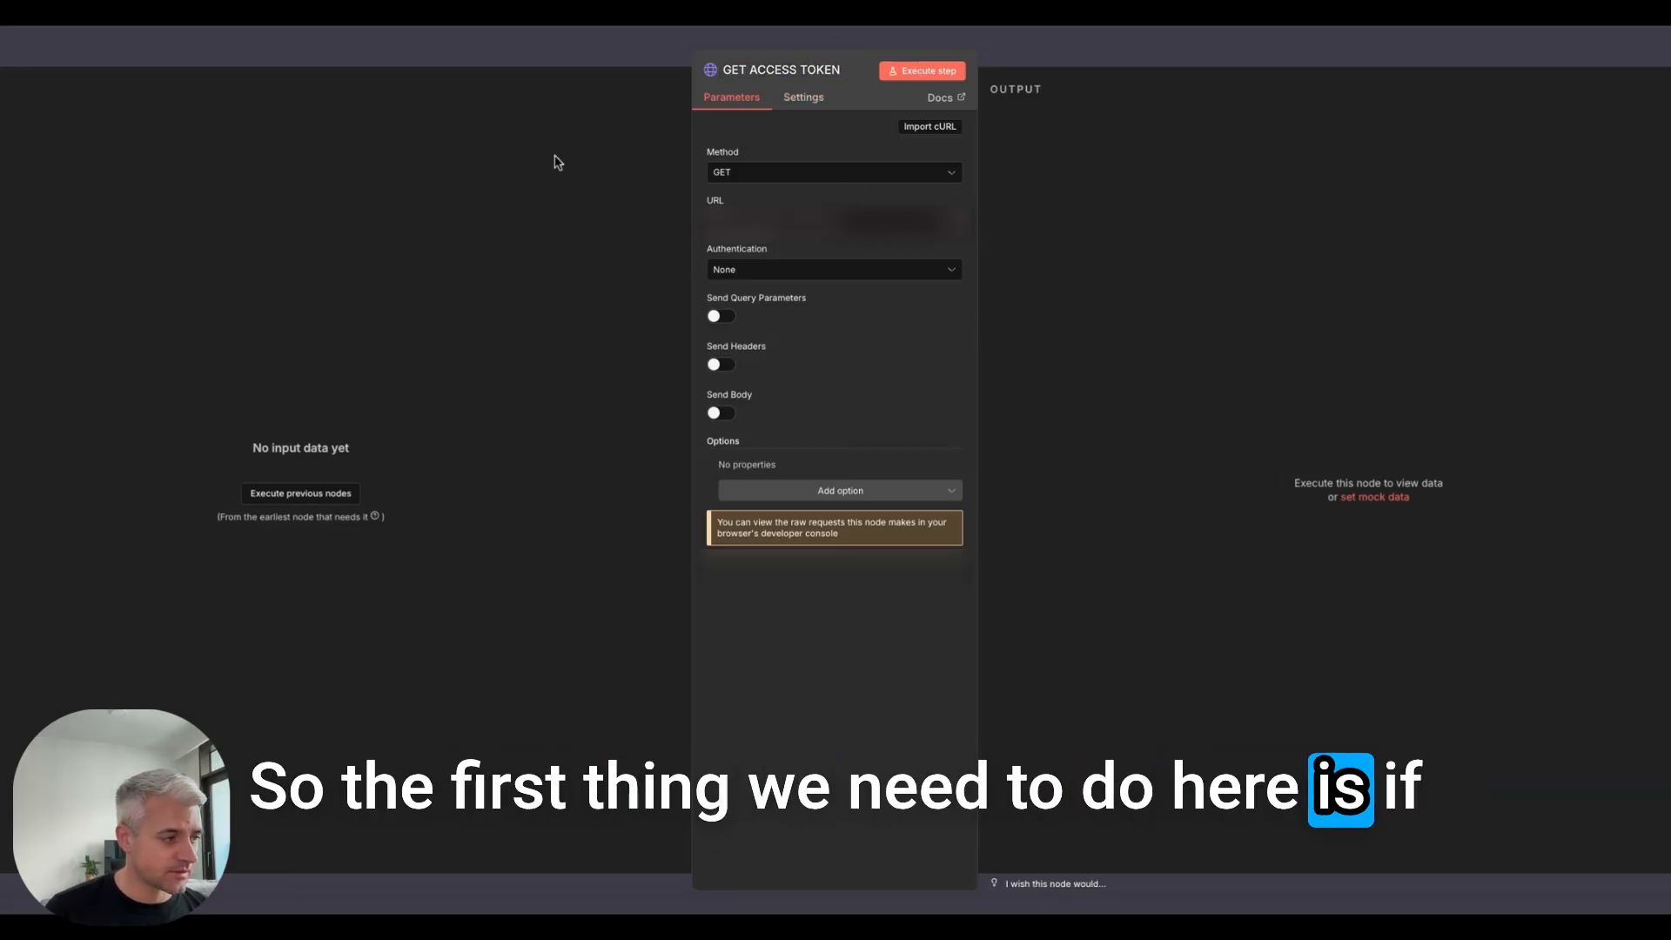
left_click(950, 182)
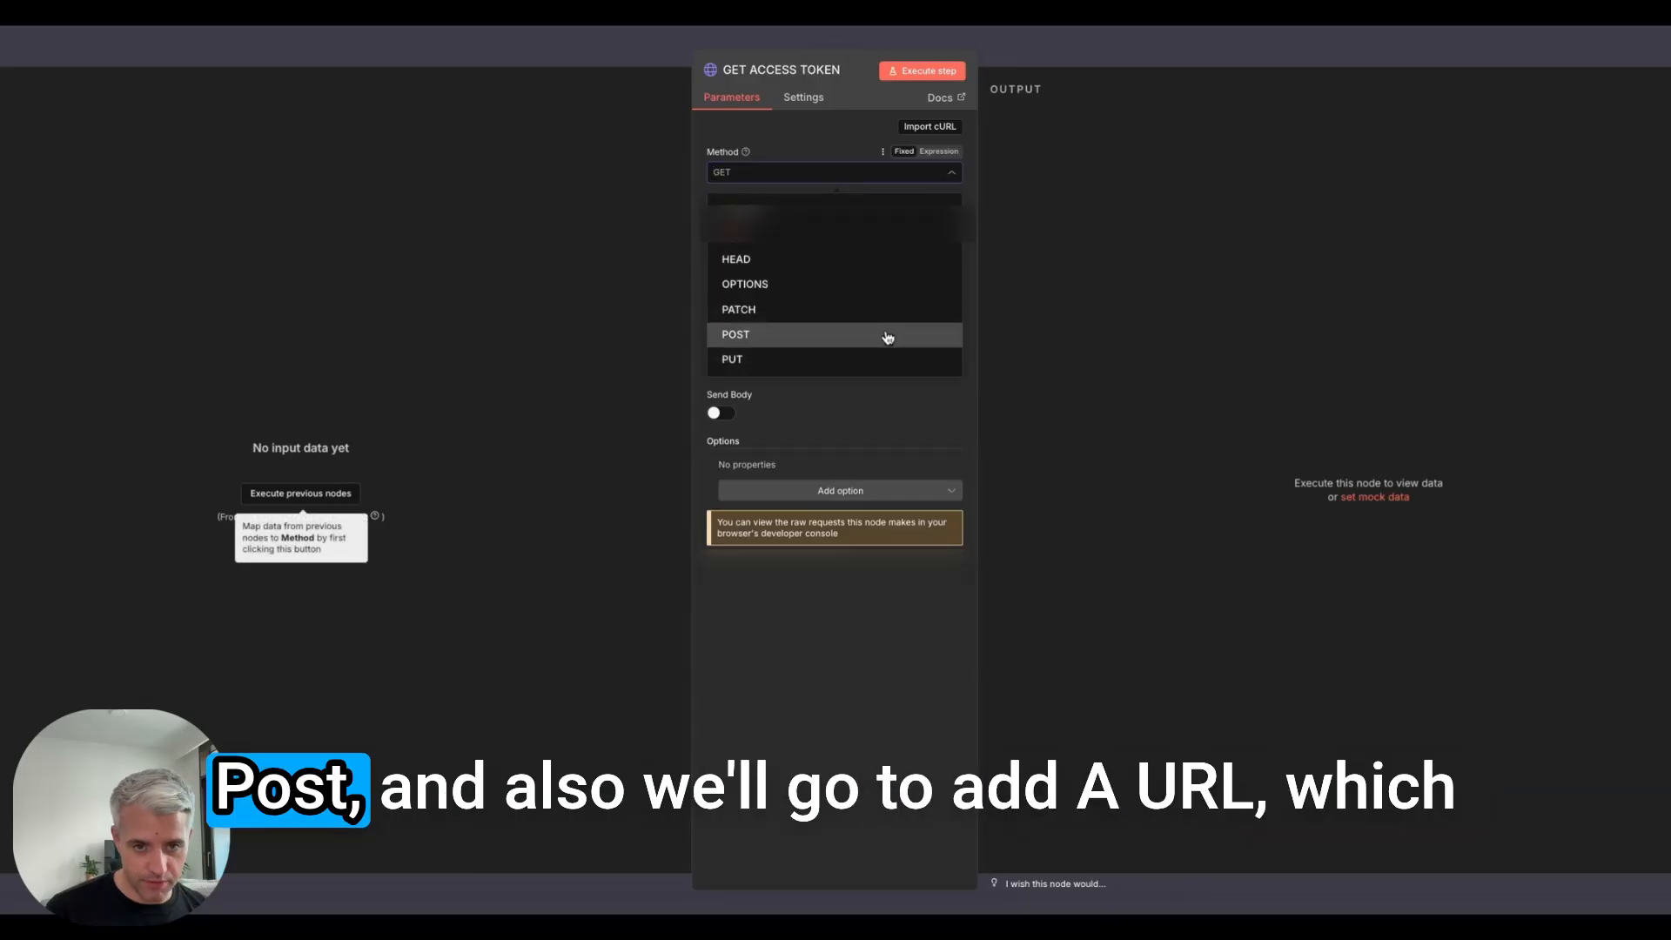
left_click(887, 337)
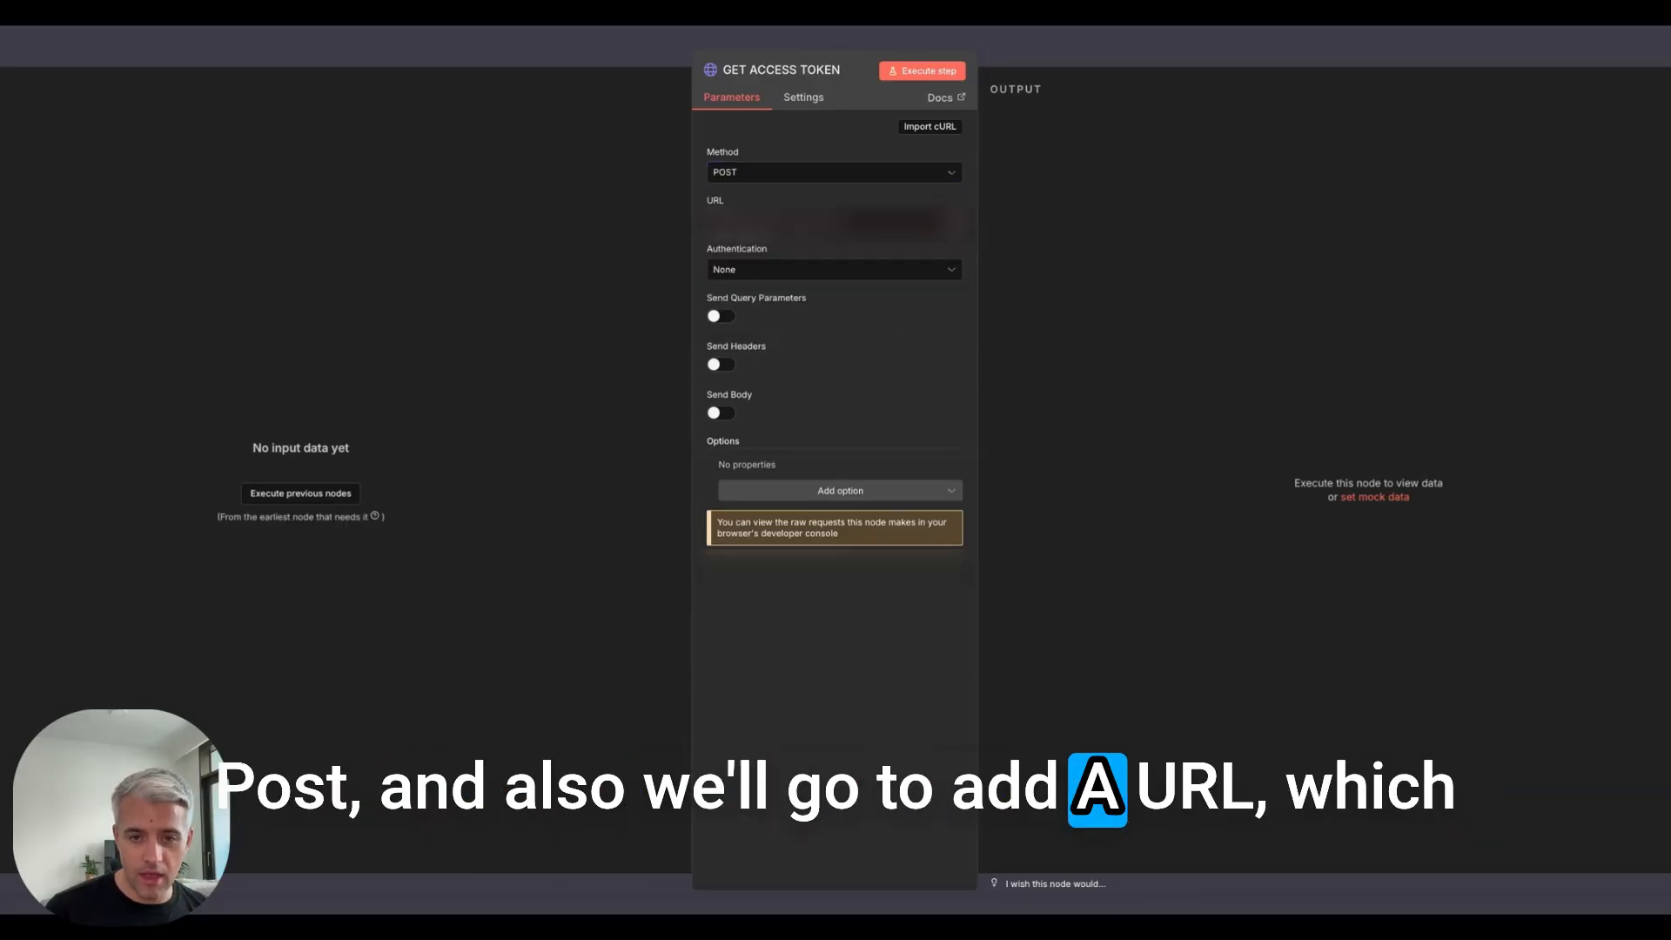
left_click(835, 172)
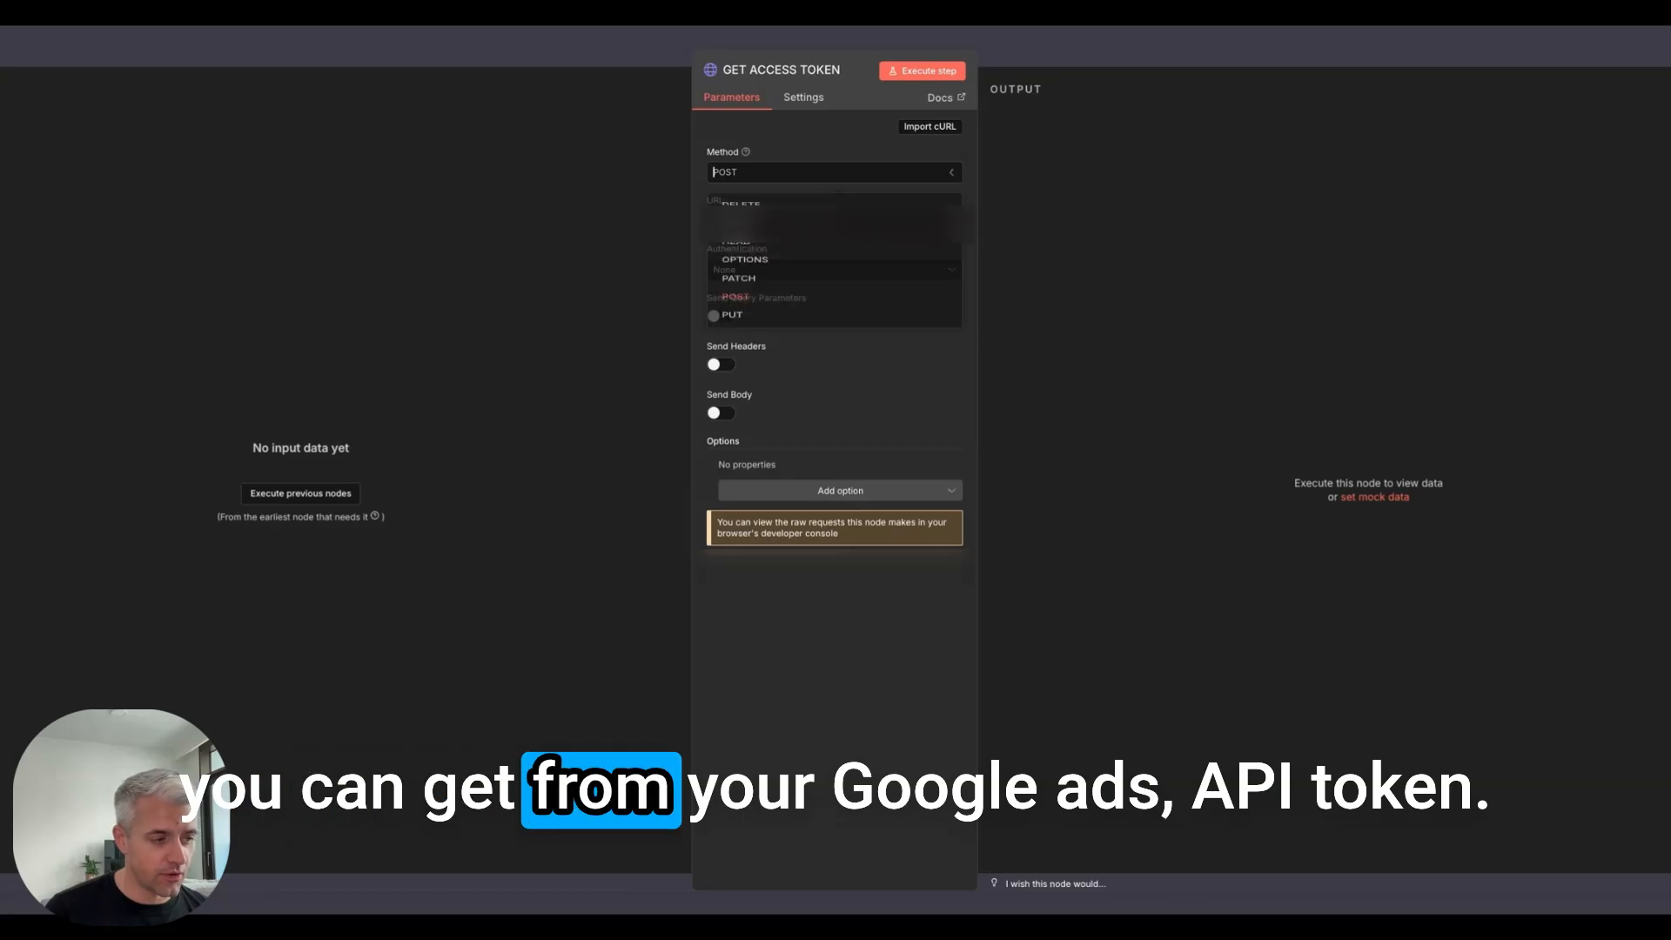
left_click(1094, 250)
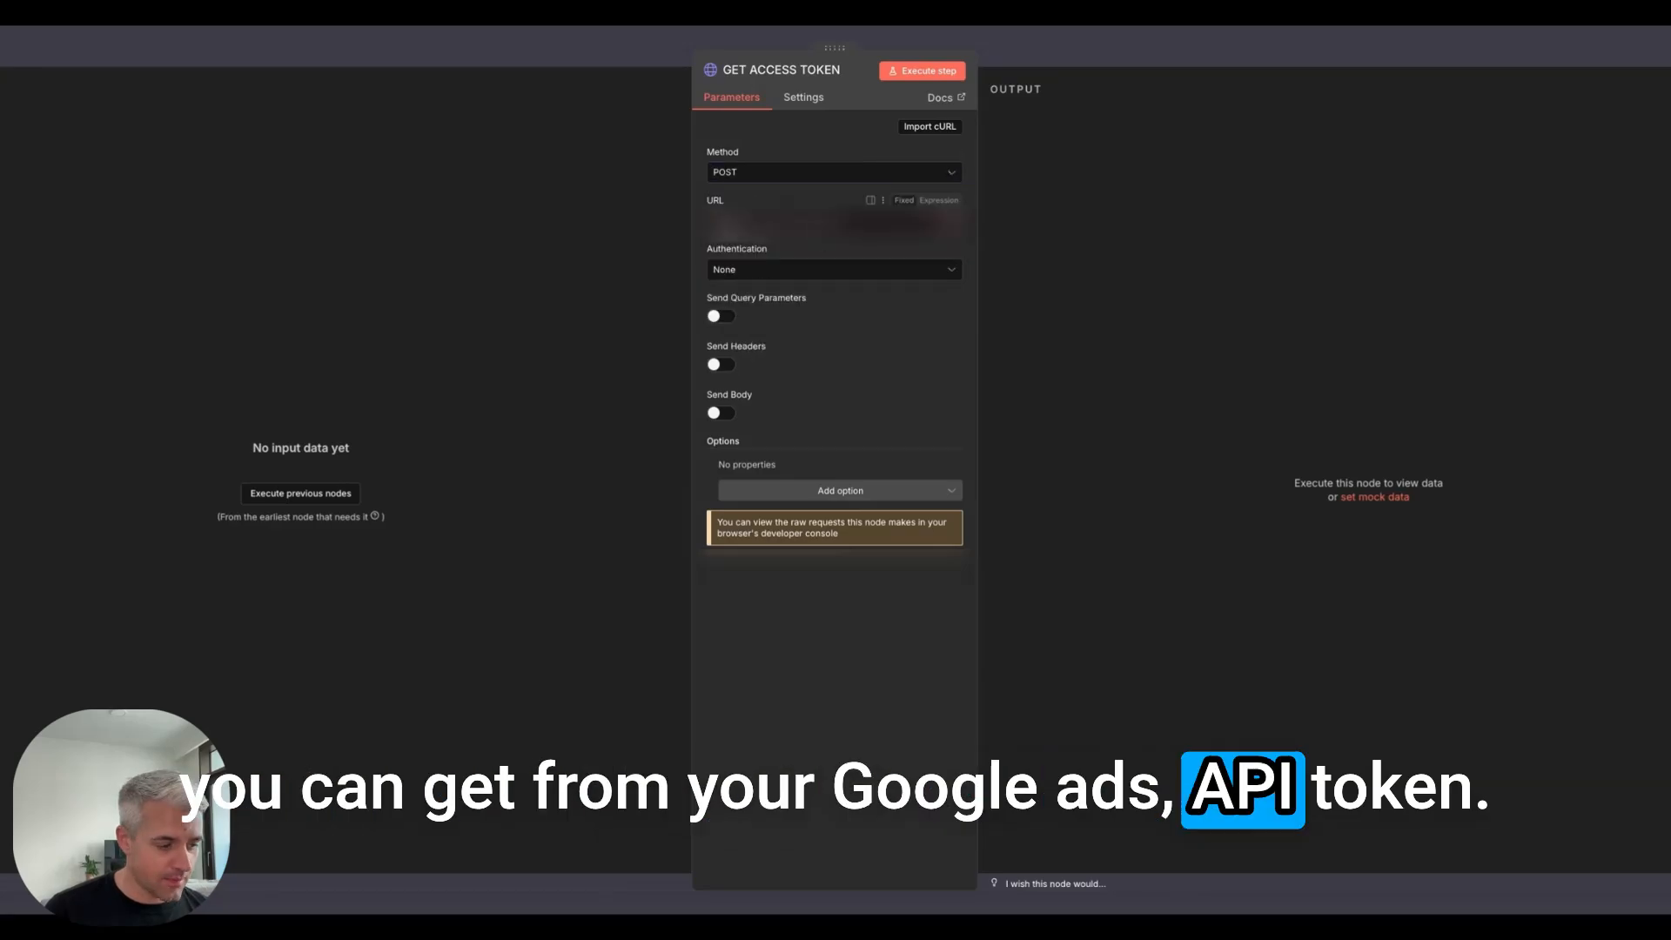
left_click(820, 222)
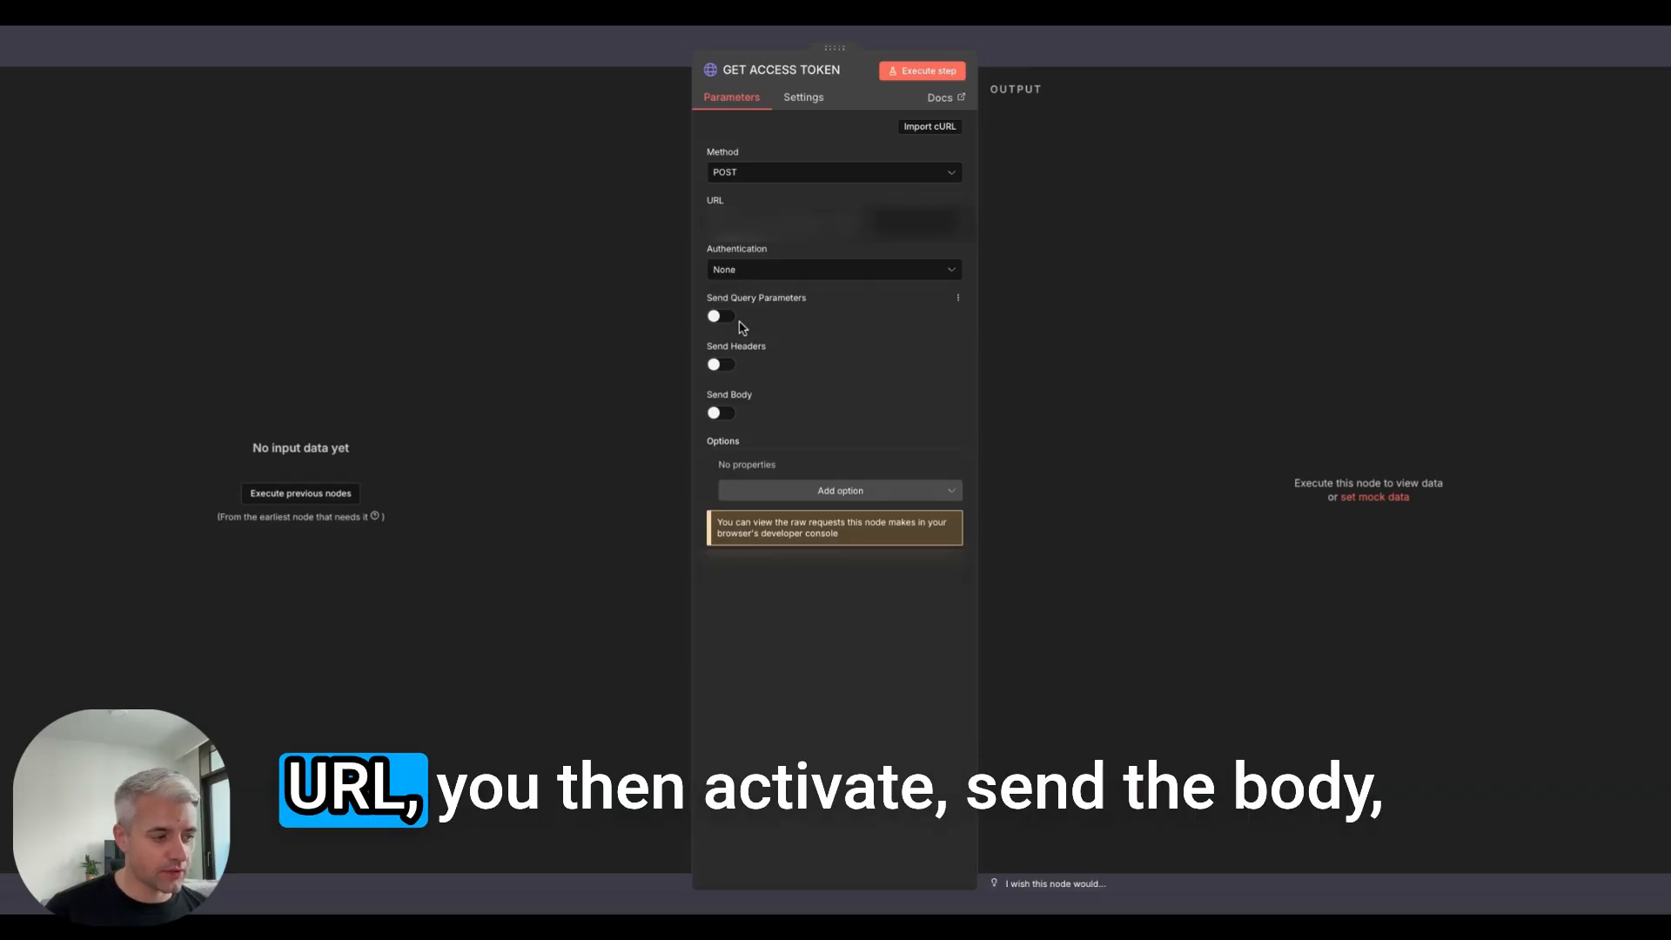
Enable sending a body in the access token request as Raw with content type application/x-www-form-urlencoded, and return to the canvas.
left_click(719, 414)
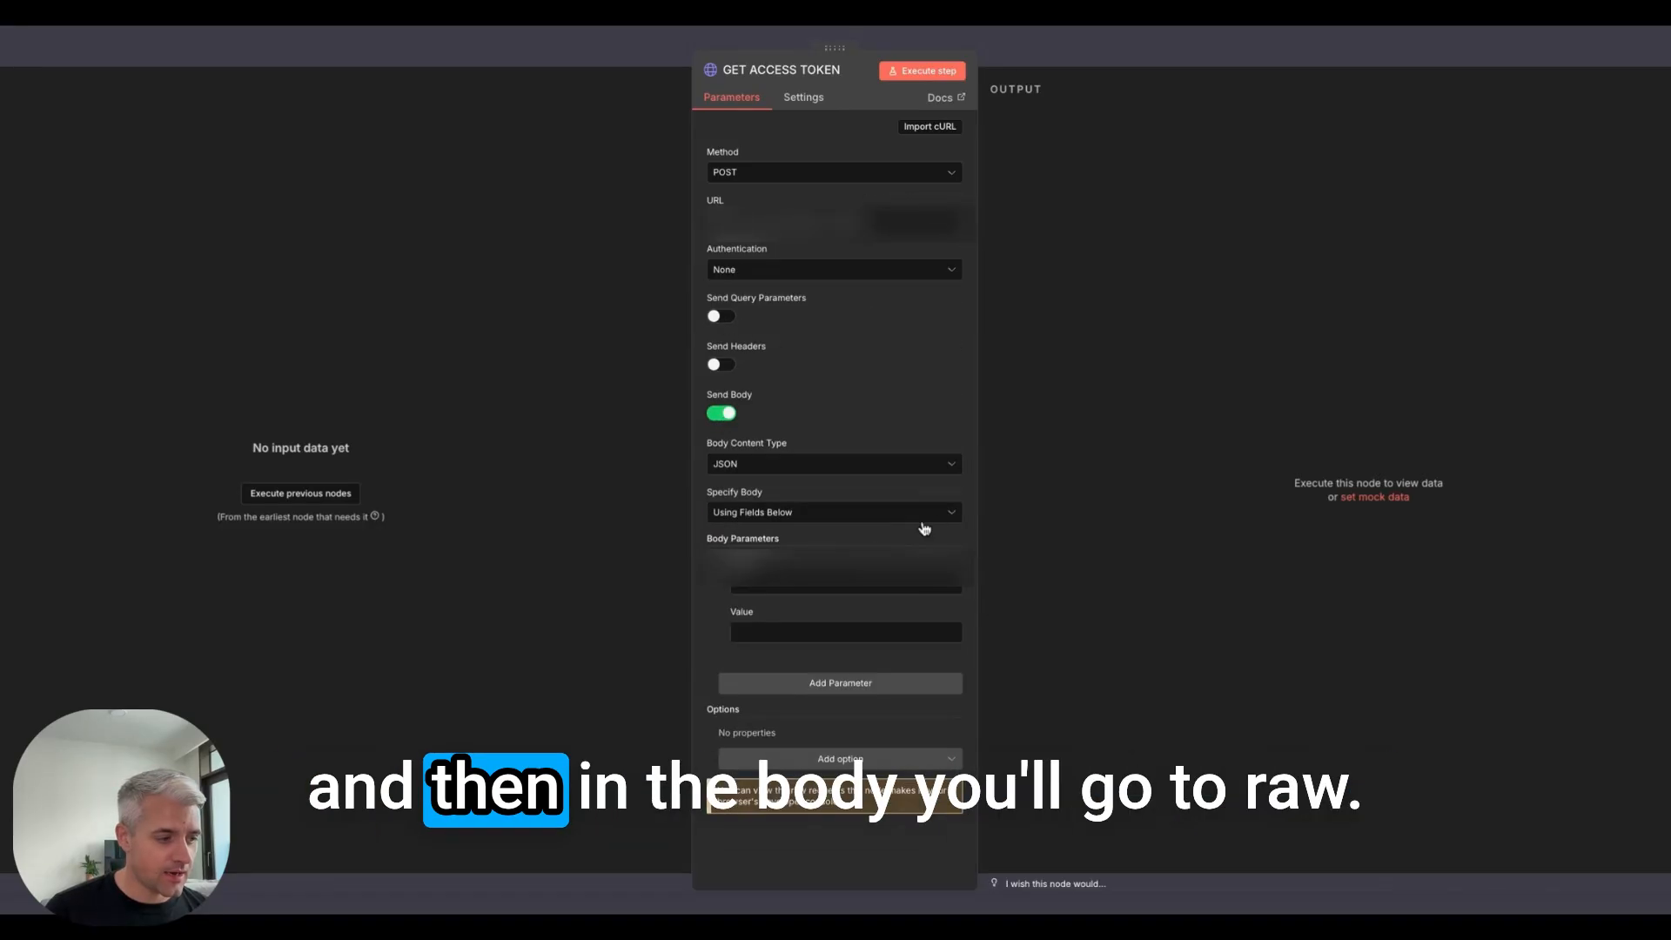
left_click(957, 470)
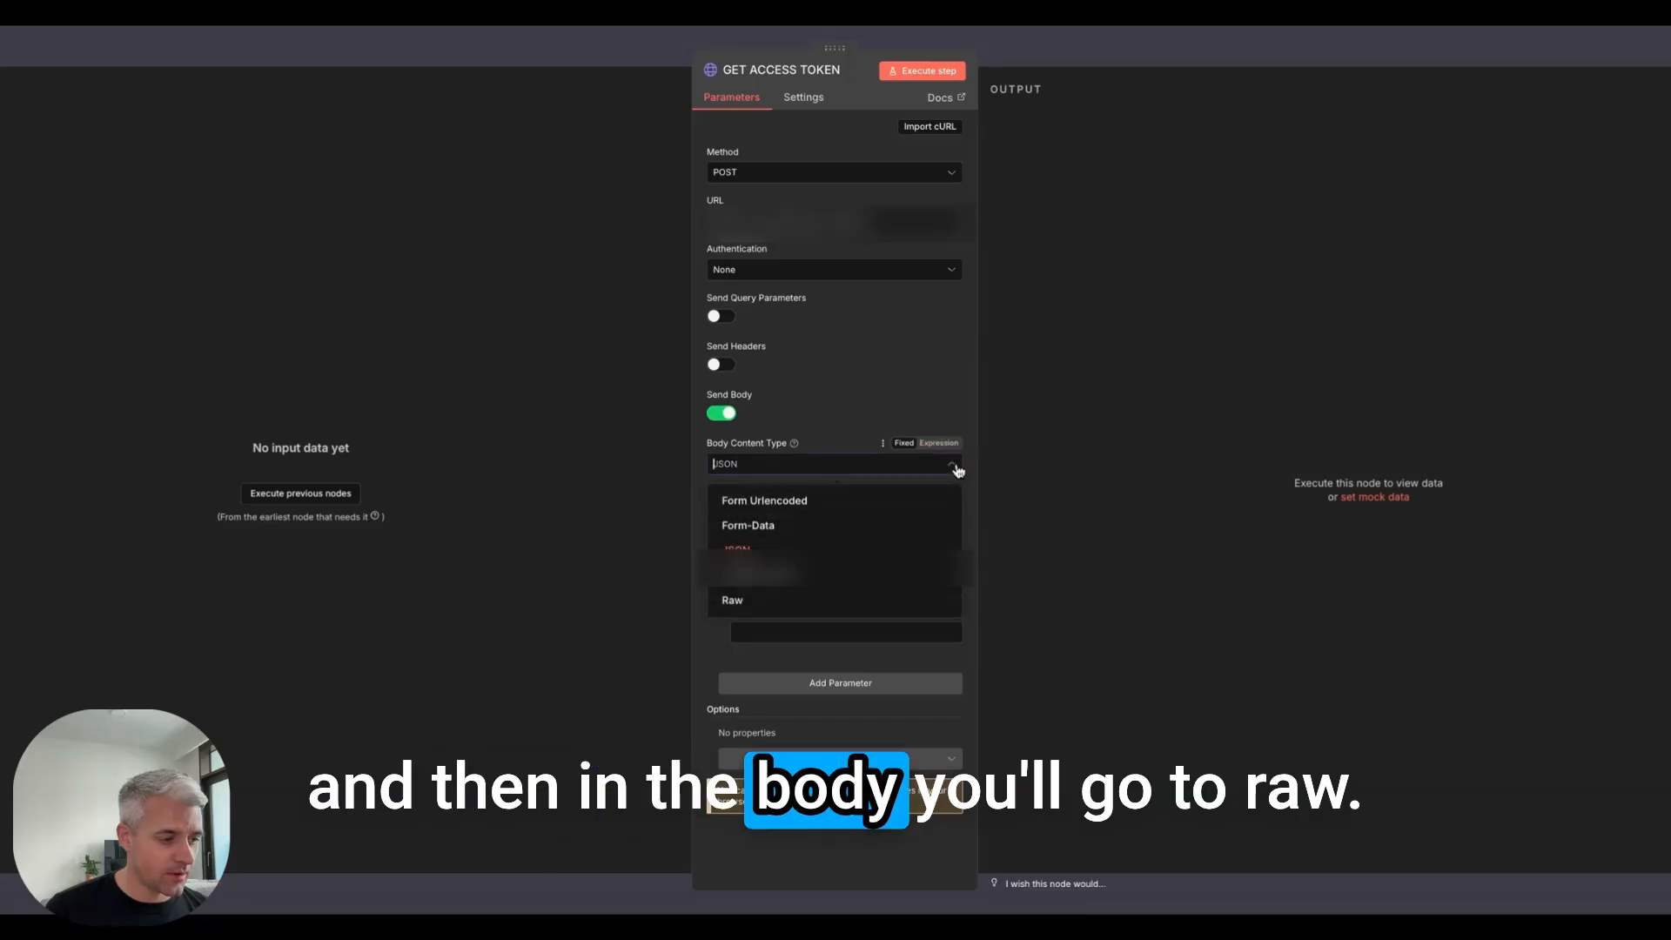
left_click(833, 610)
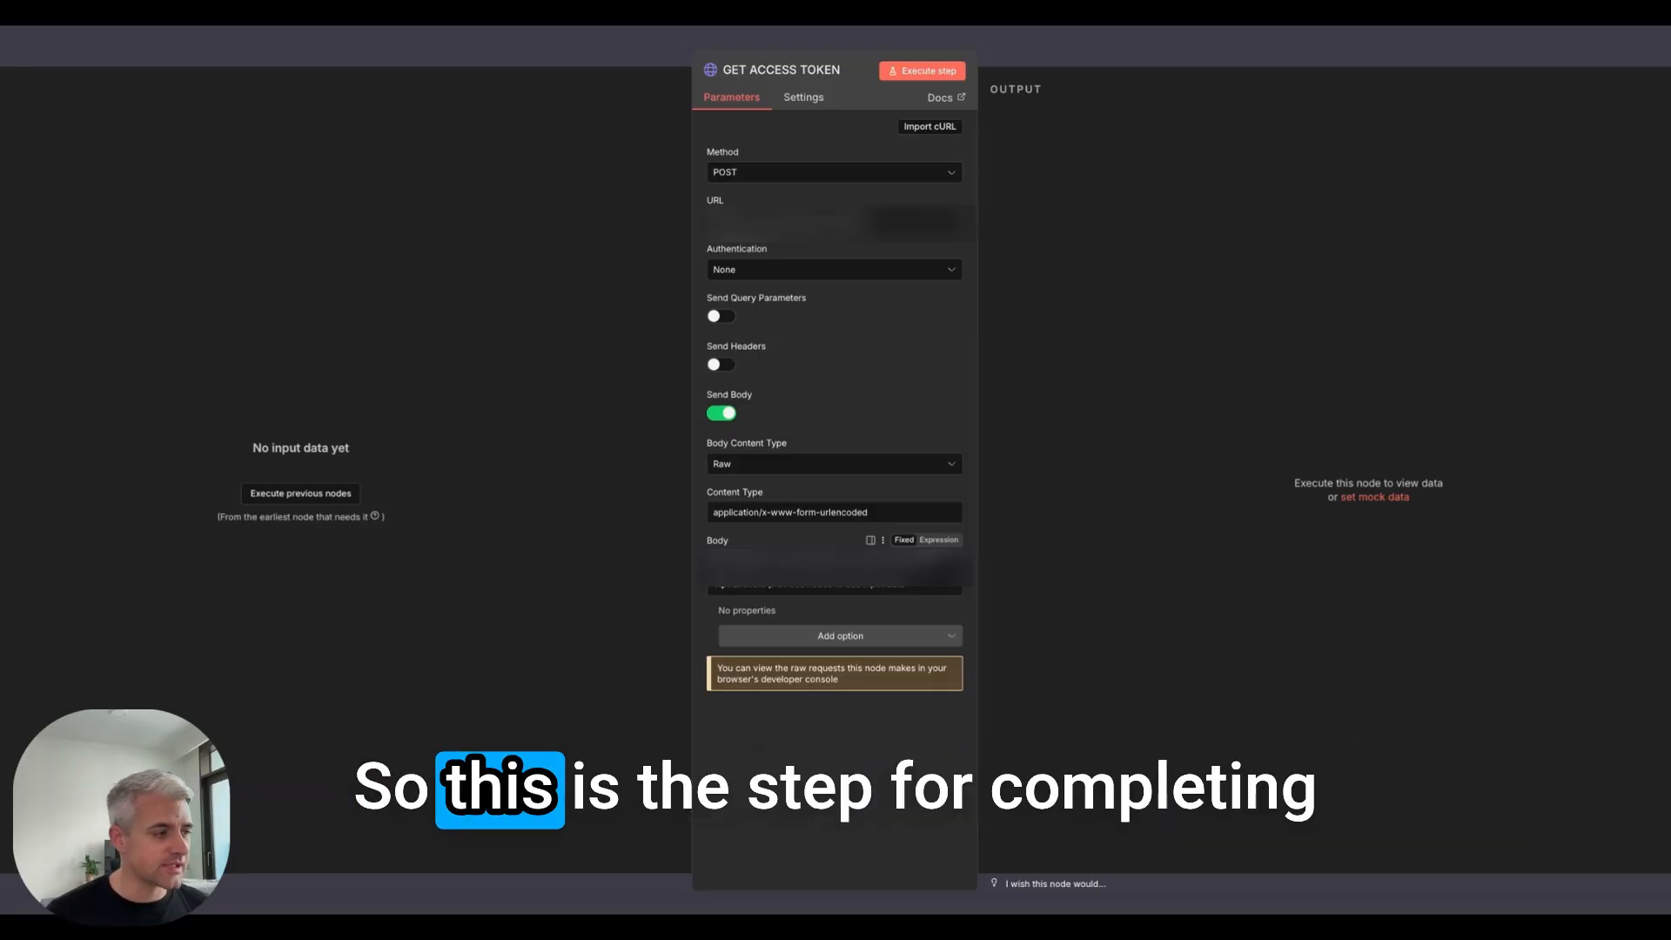
key("Escape")
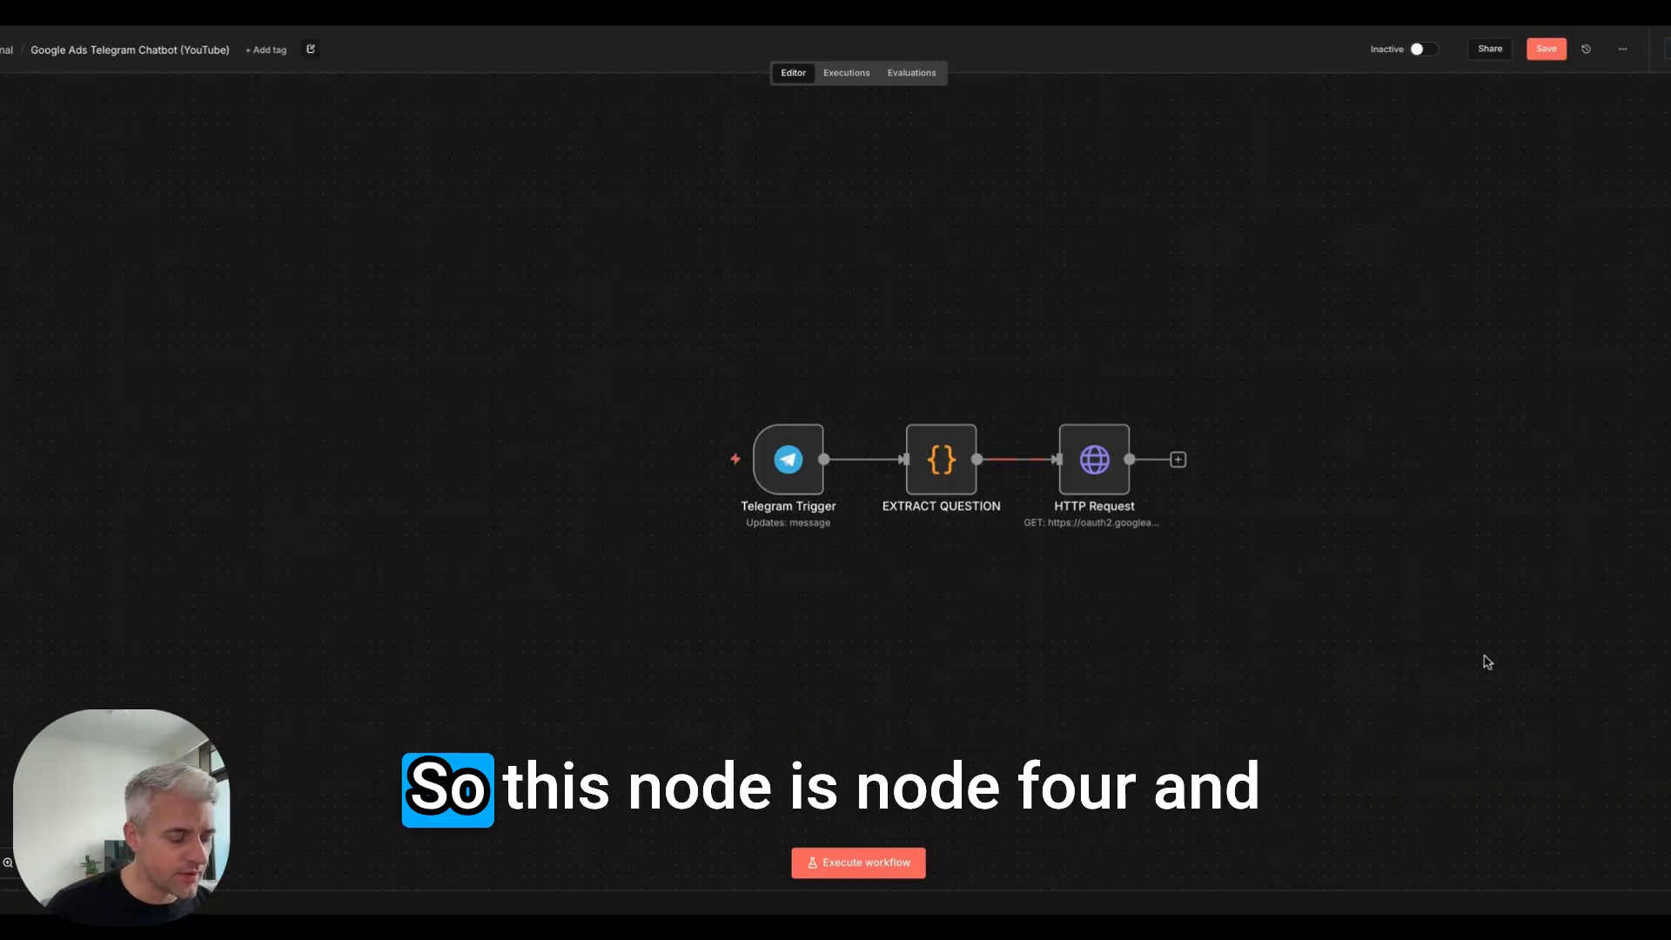
Add a Code in JavaScript node after the HTTP Request node and rename it BUILD GAQL QUERY.
left_click(1178, 460)
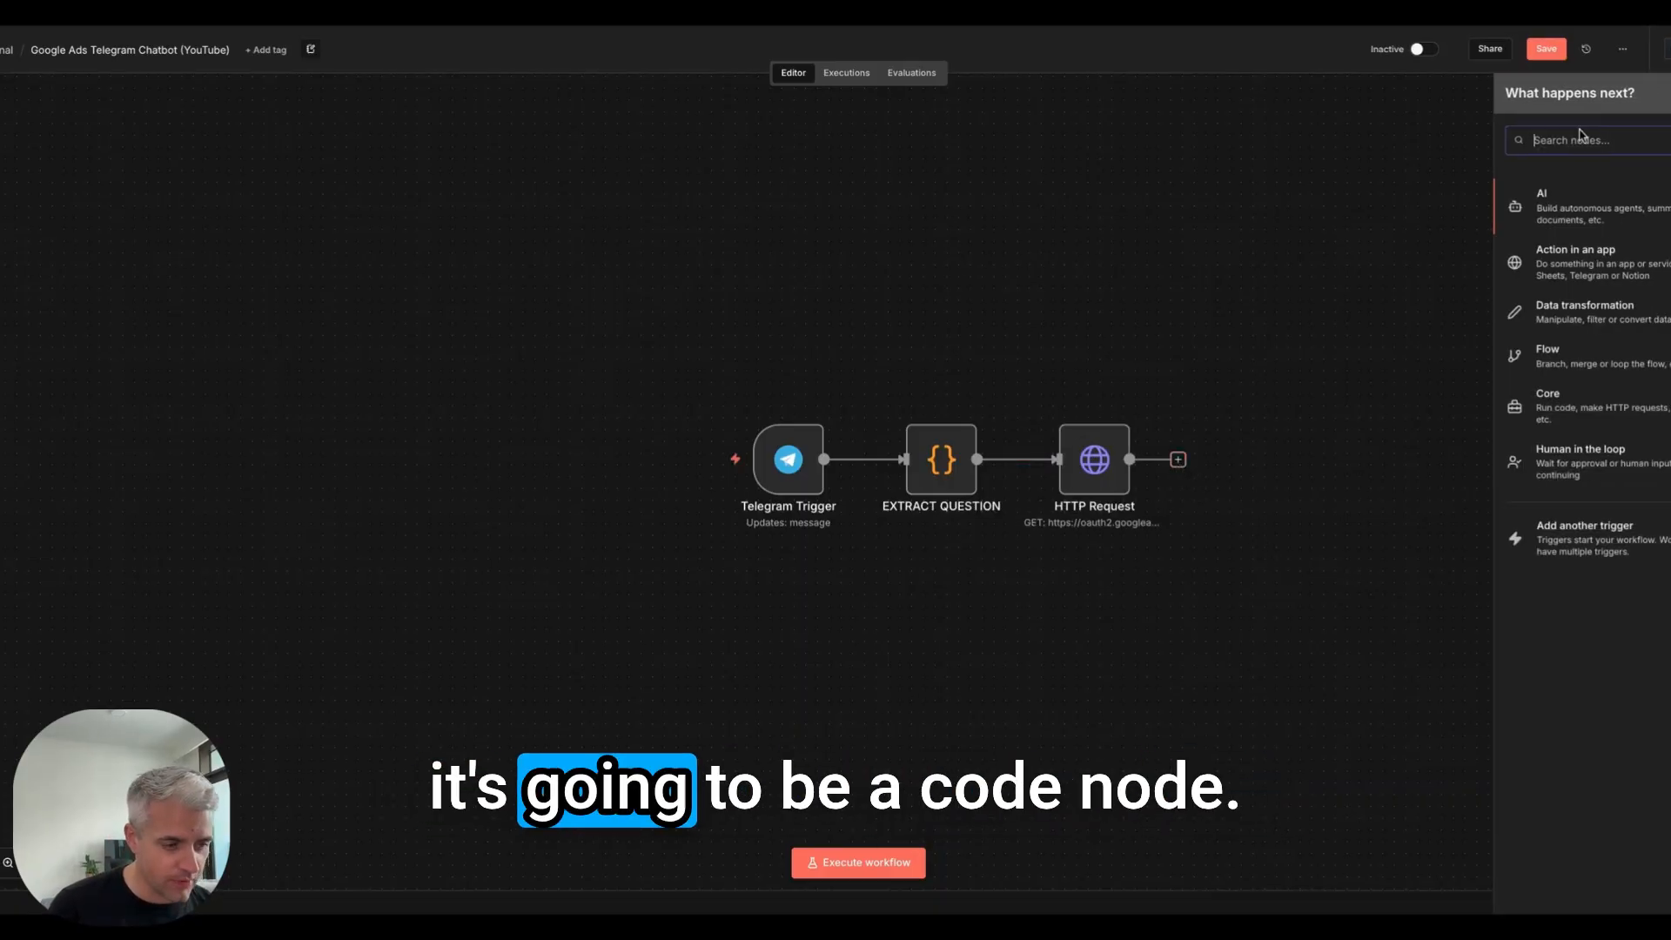
type("code")
left_click(1567, 199)
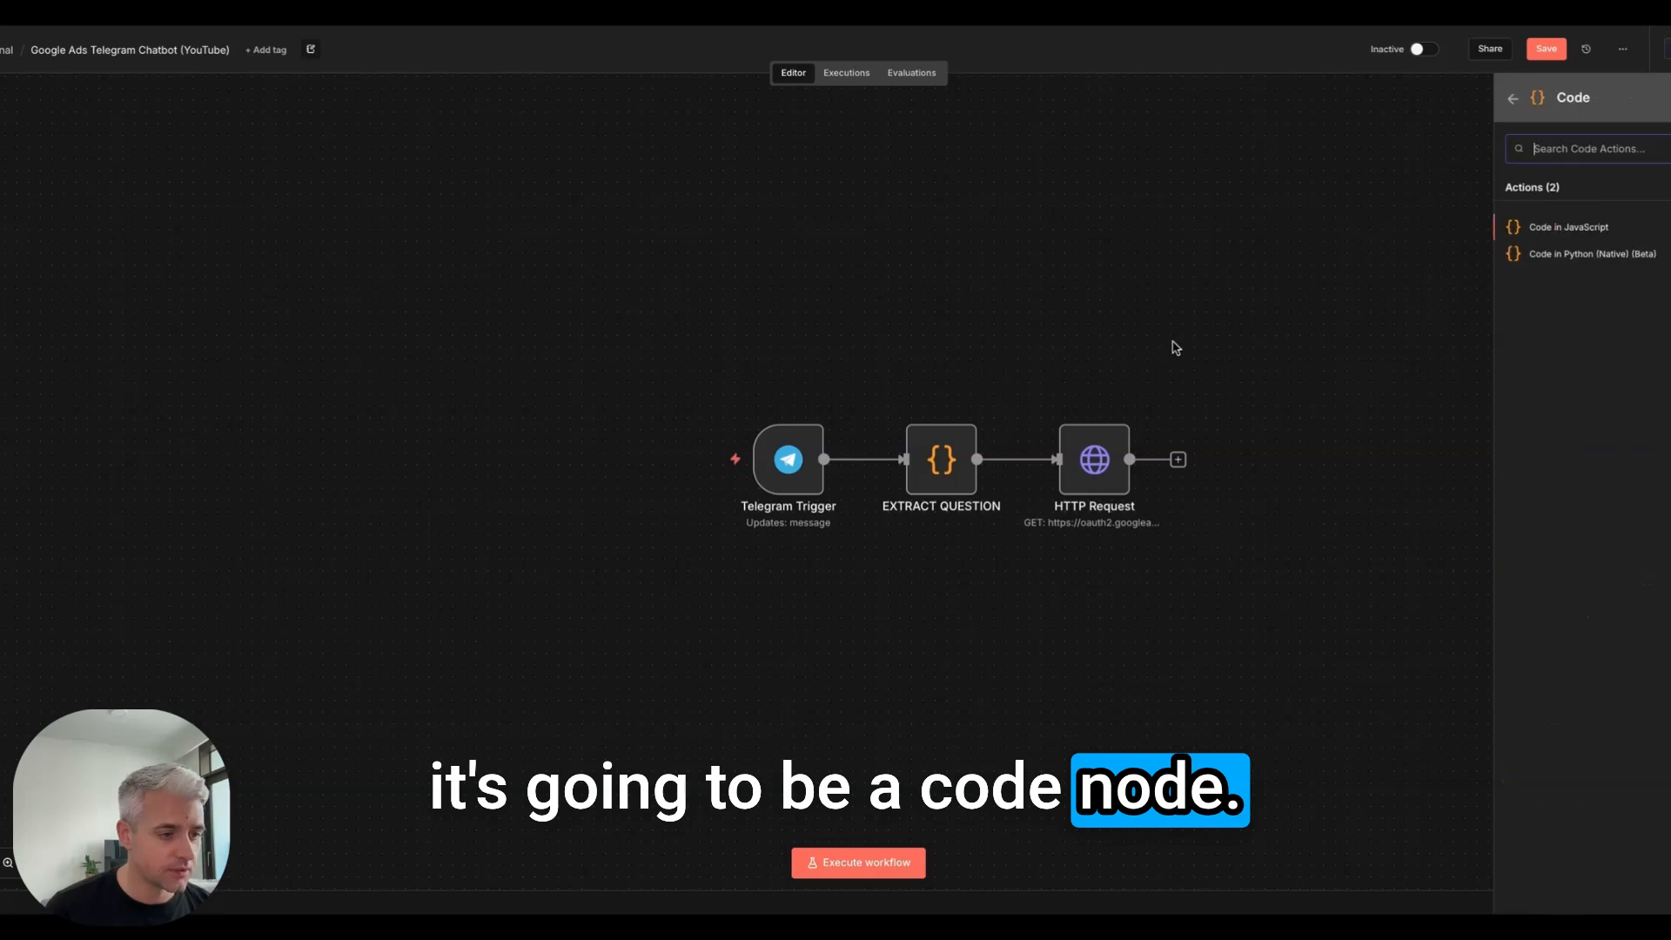
left_click(1604, 229)
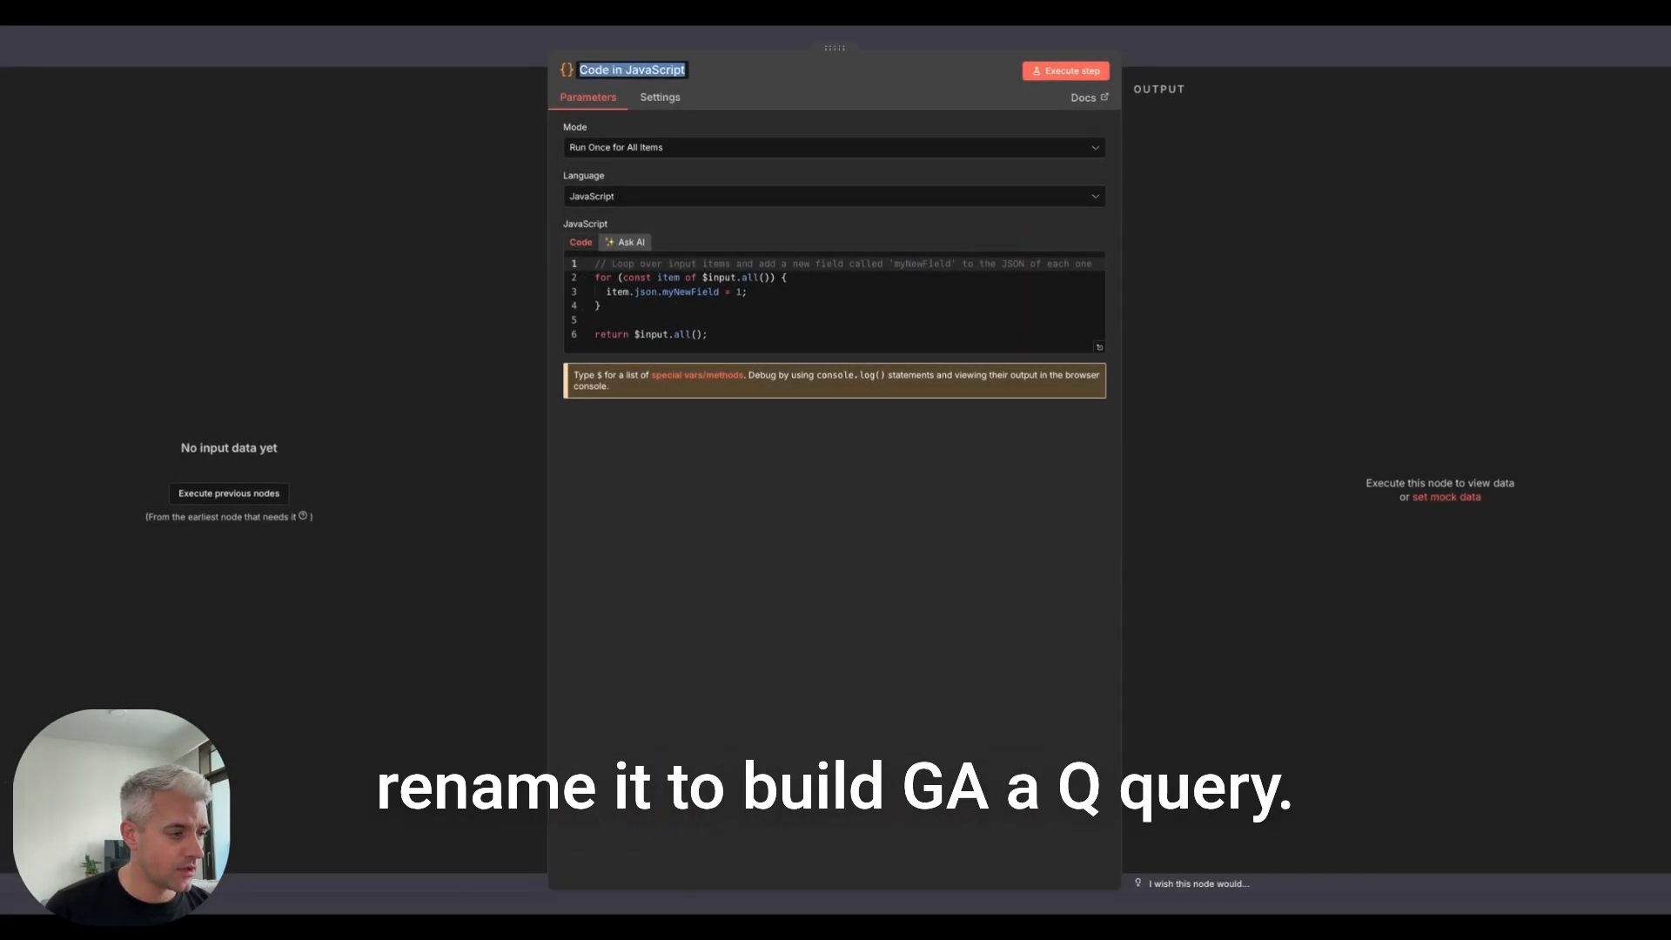
type("BUILD GAQL QUERY")
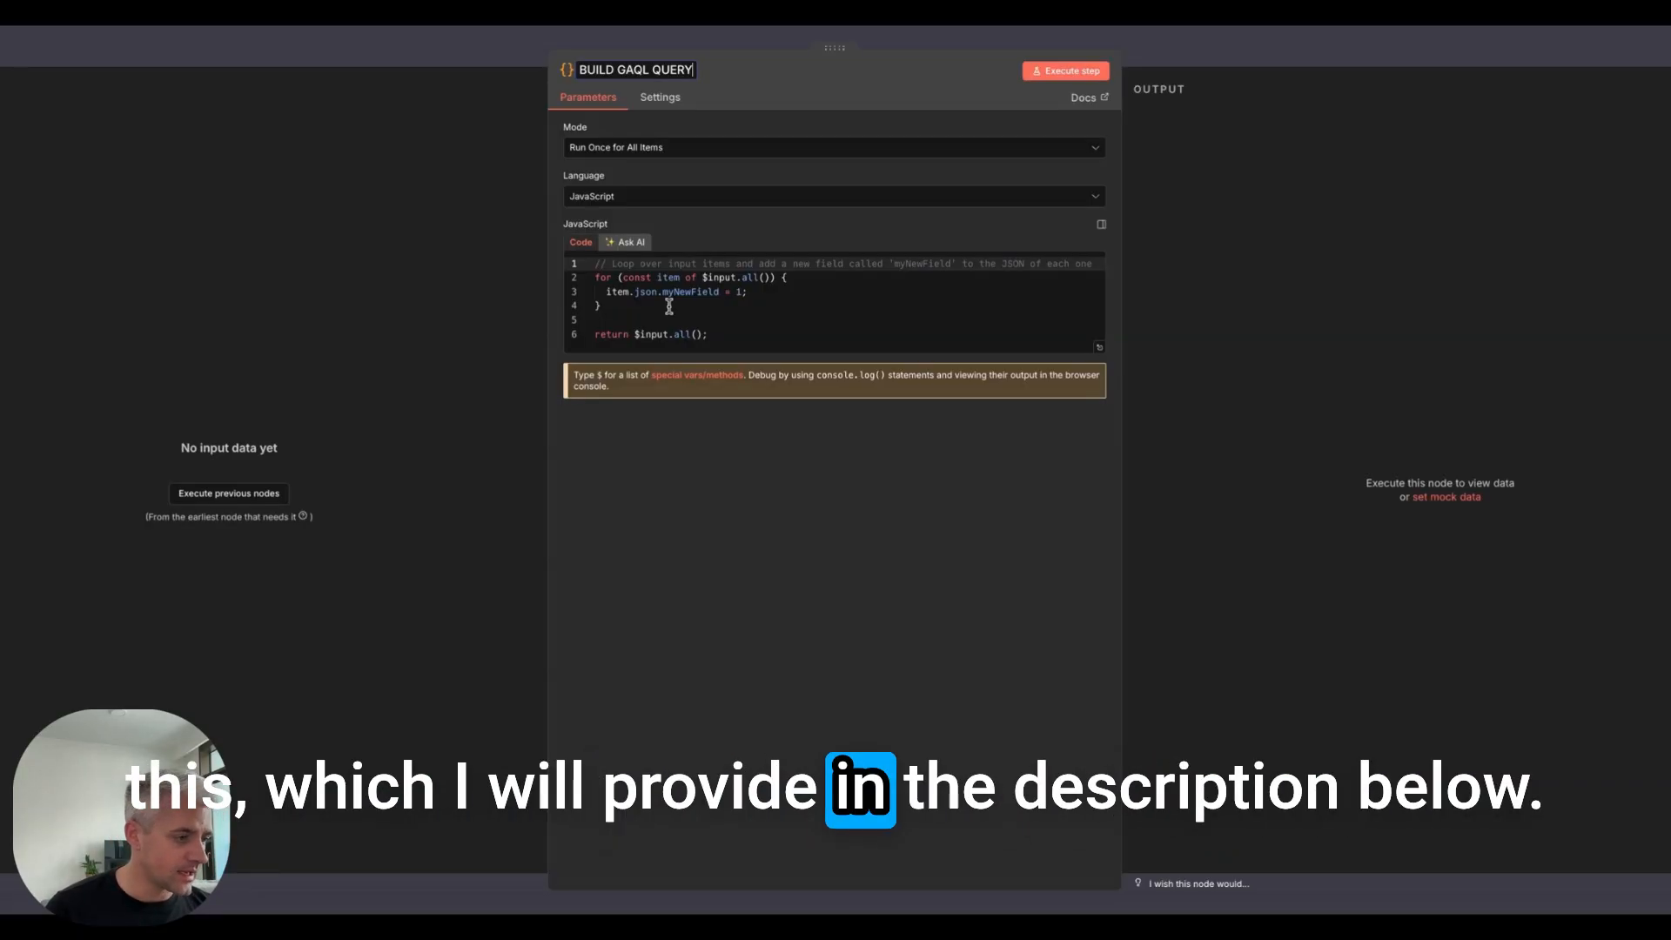
Replace the BUILD GAQL QUERY node's default code with the prepared query-building script, review its variables and queries, and close the node.
key("ctrl+a")
key("ctrl+v")
scroll(877, 313, "up", 10)
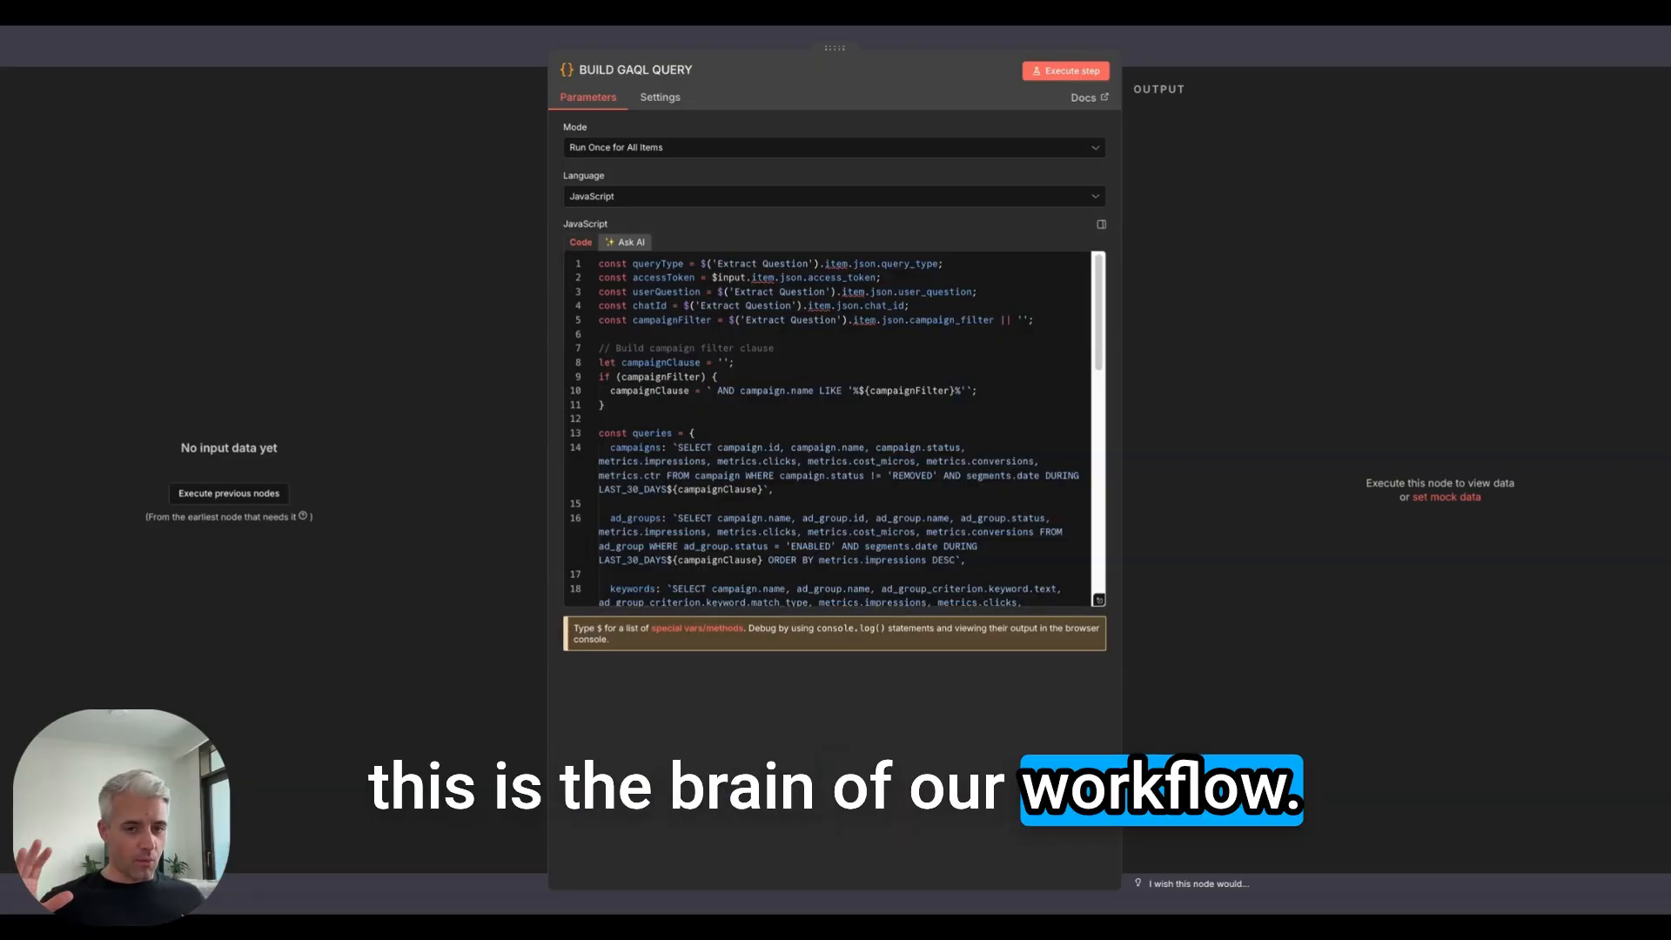
left_click_drag(774, 348, 692, 280)
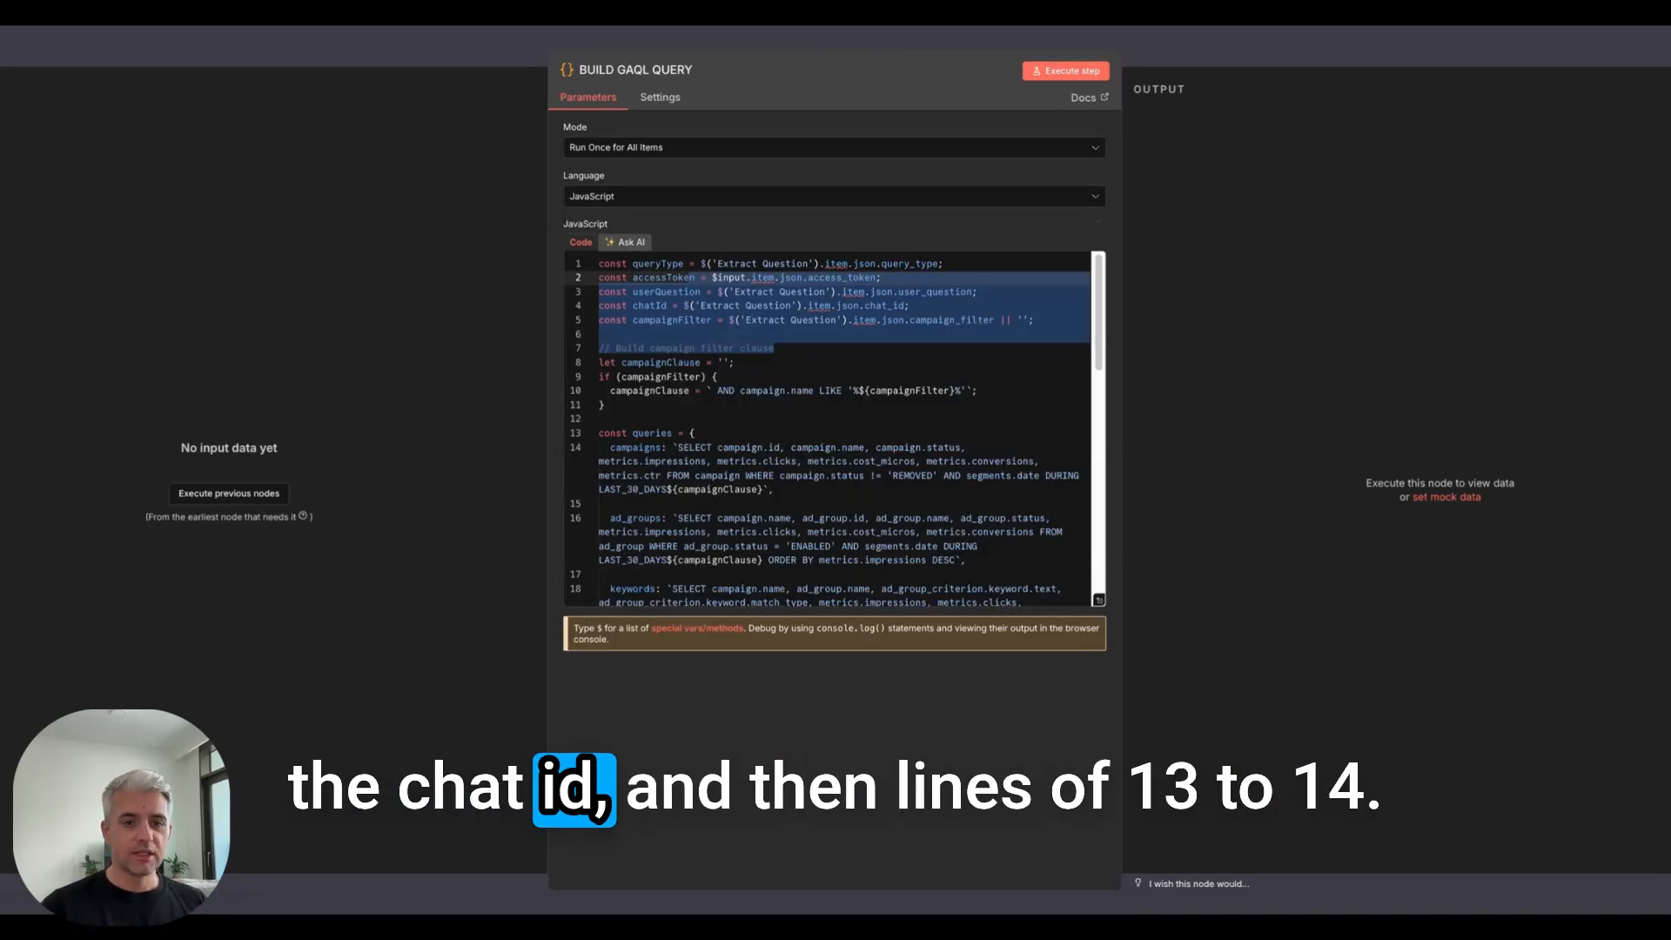
scroll(827, 426, "down", 3)
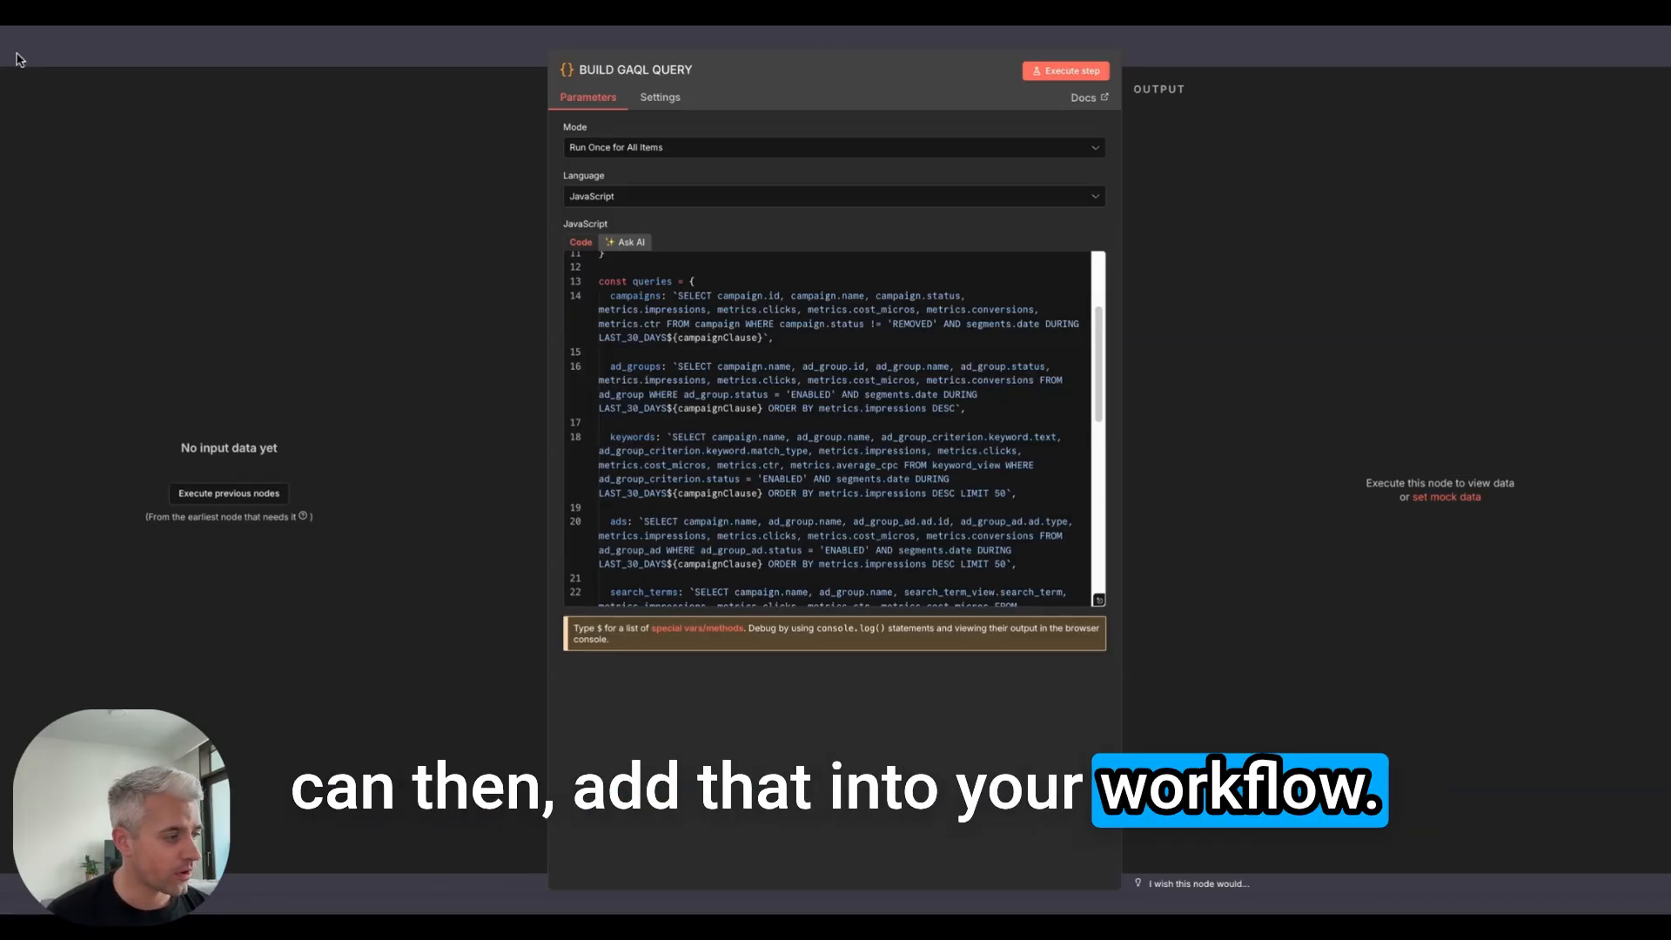
key("Escape")
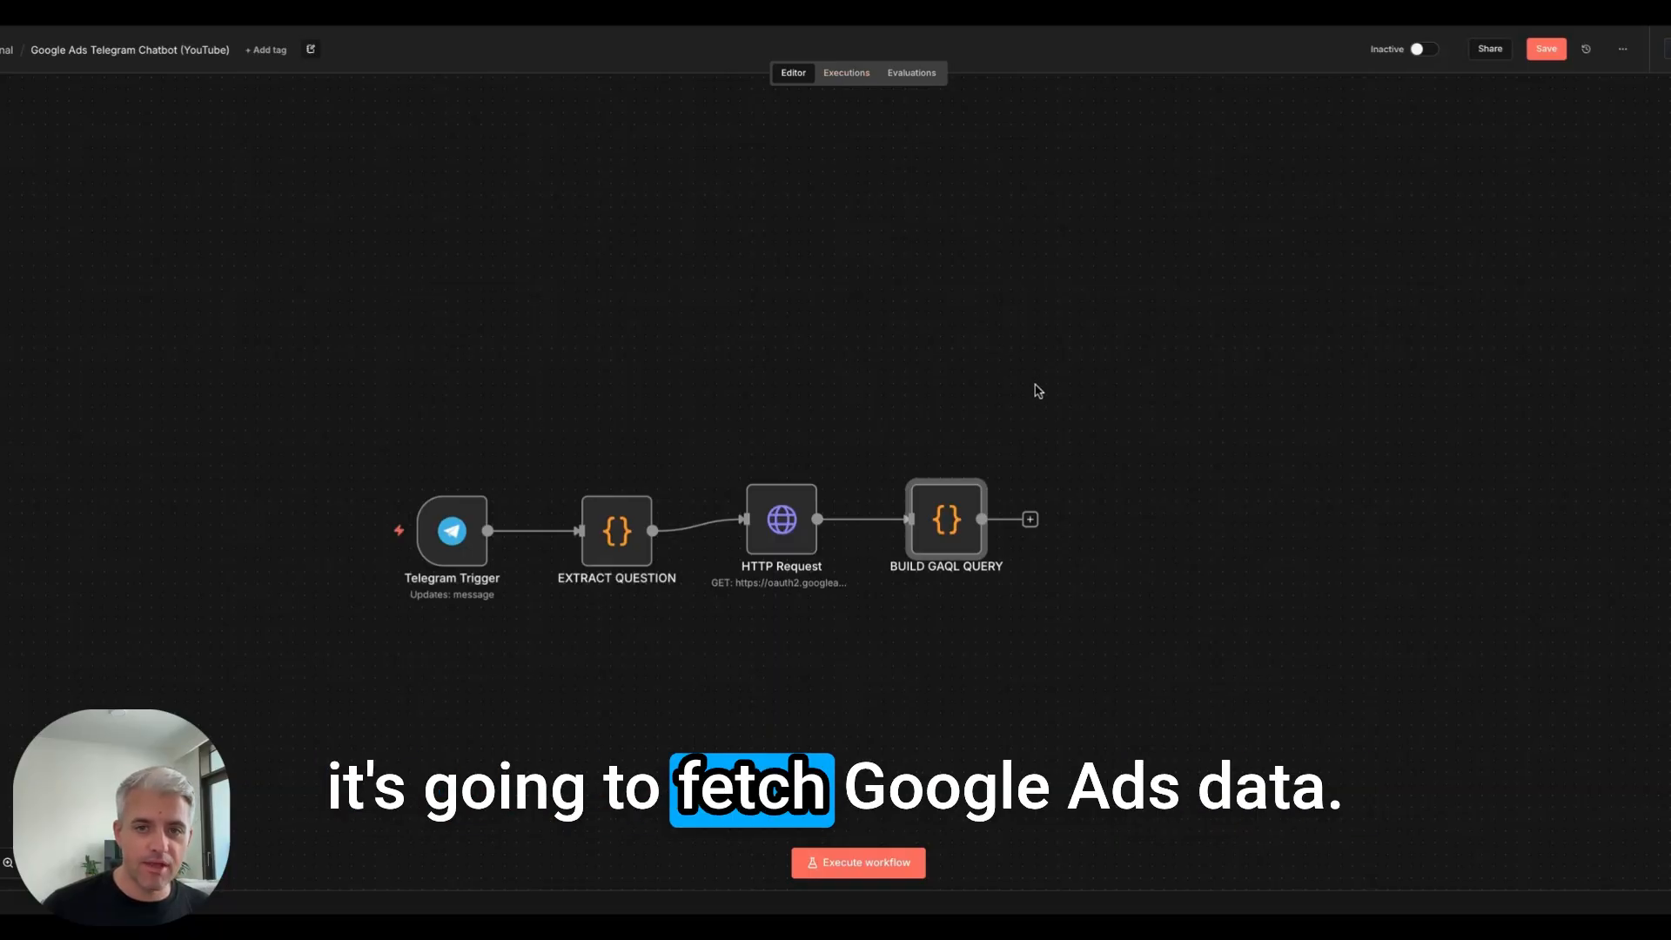
Add an HTTP Request node after BUILD GAQL QUERY and rename it FETCH GOOGLE ADS DATA.
left_click(1031, 519)
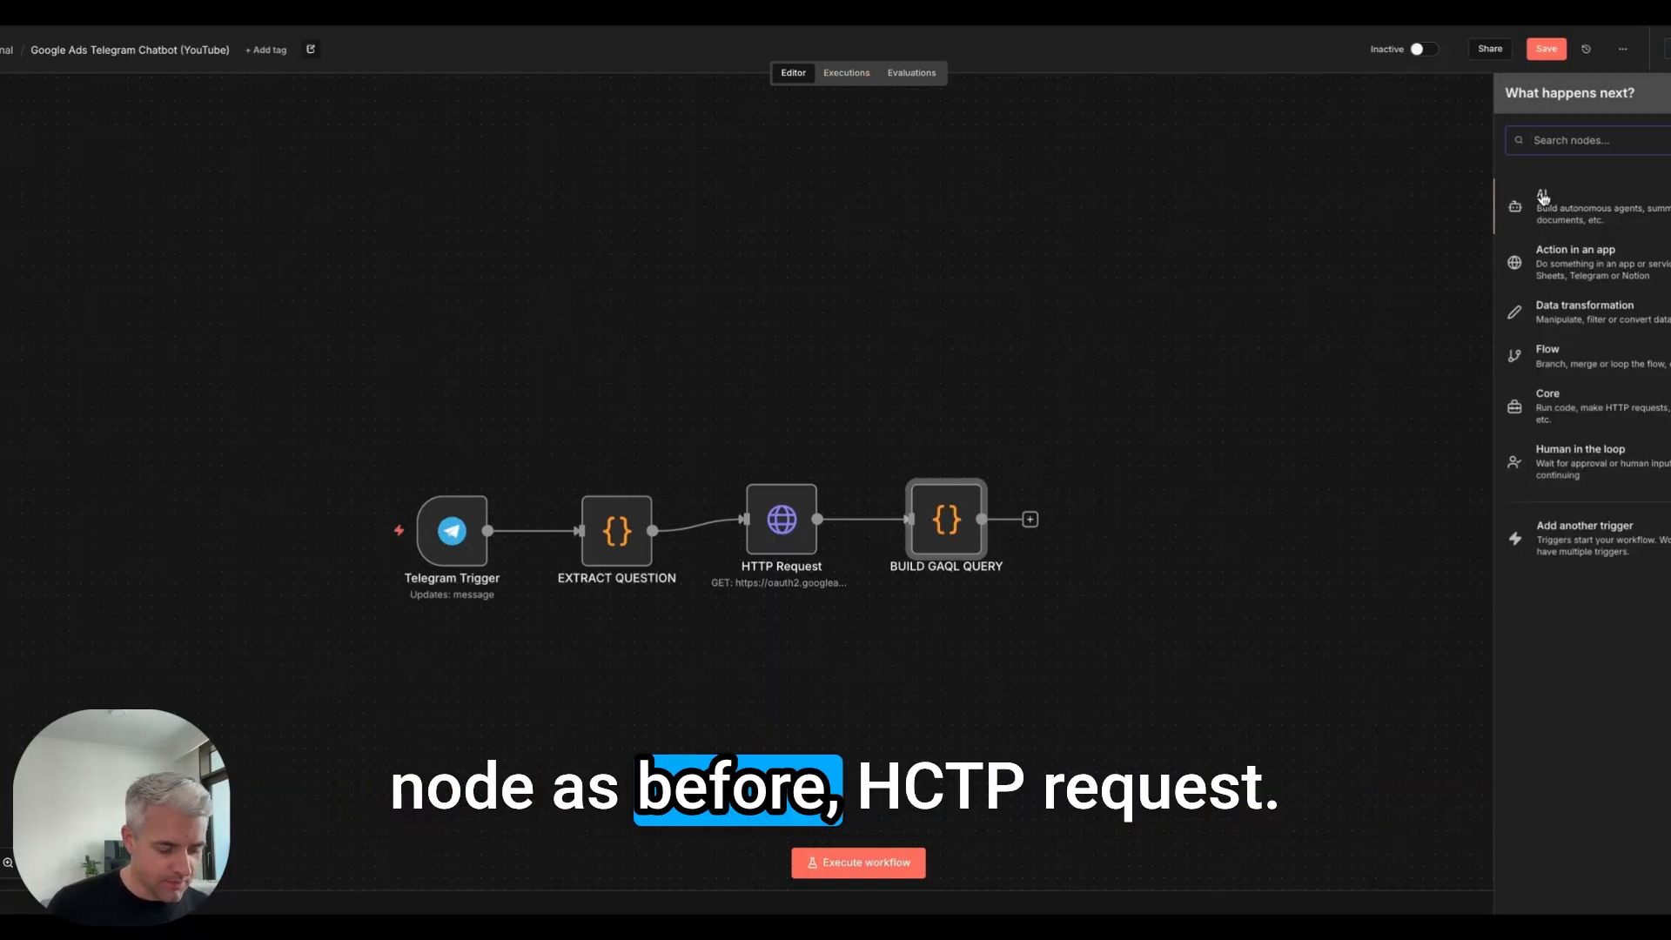
type("http")
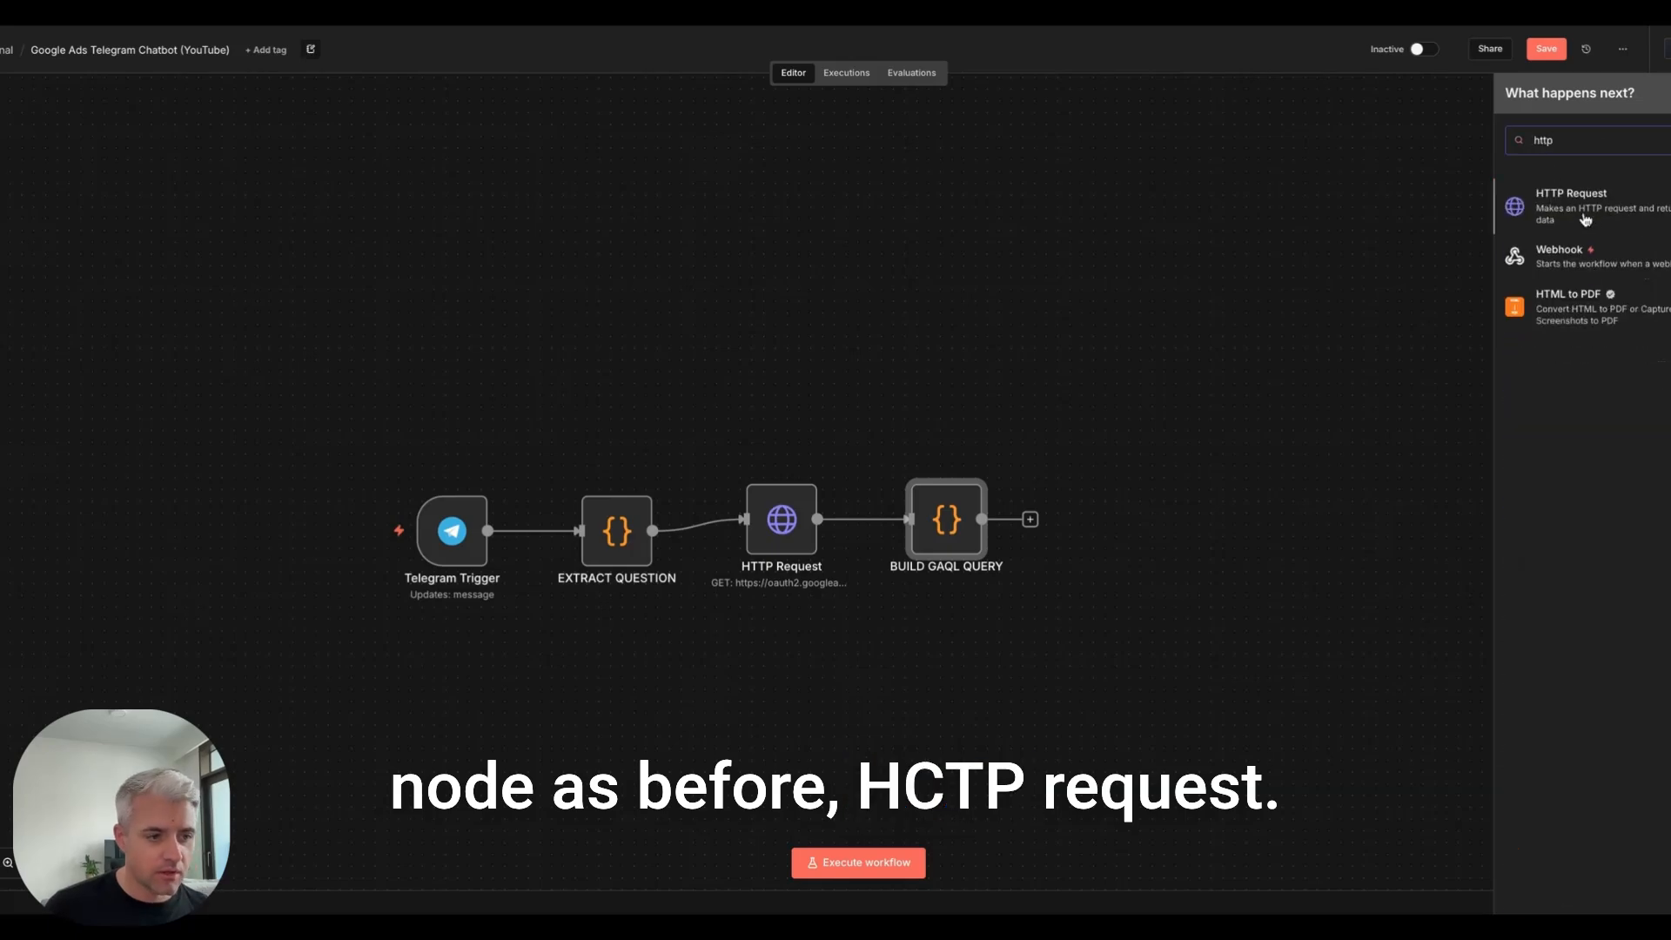
left_click(1583, 207)
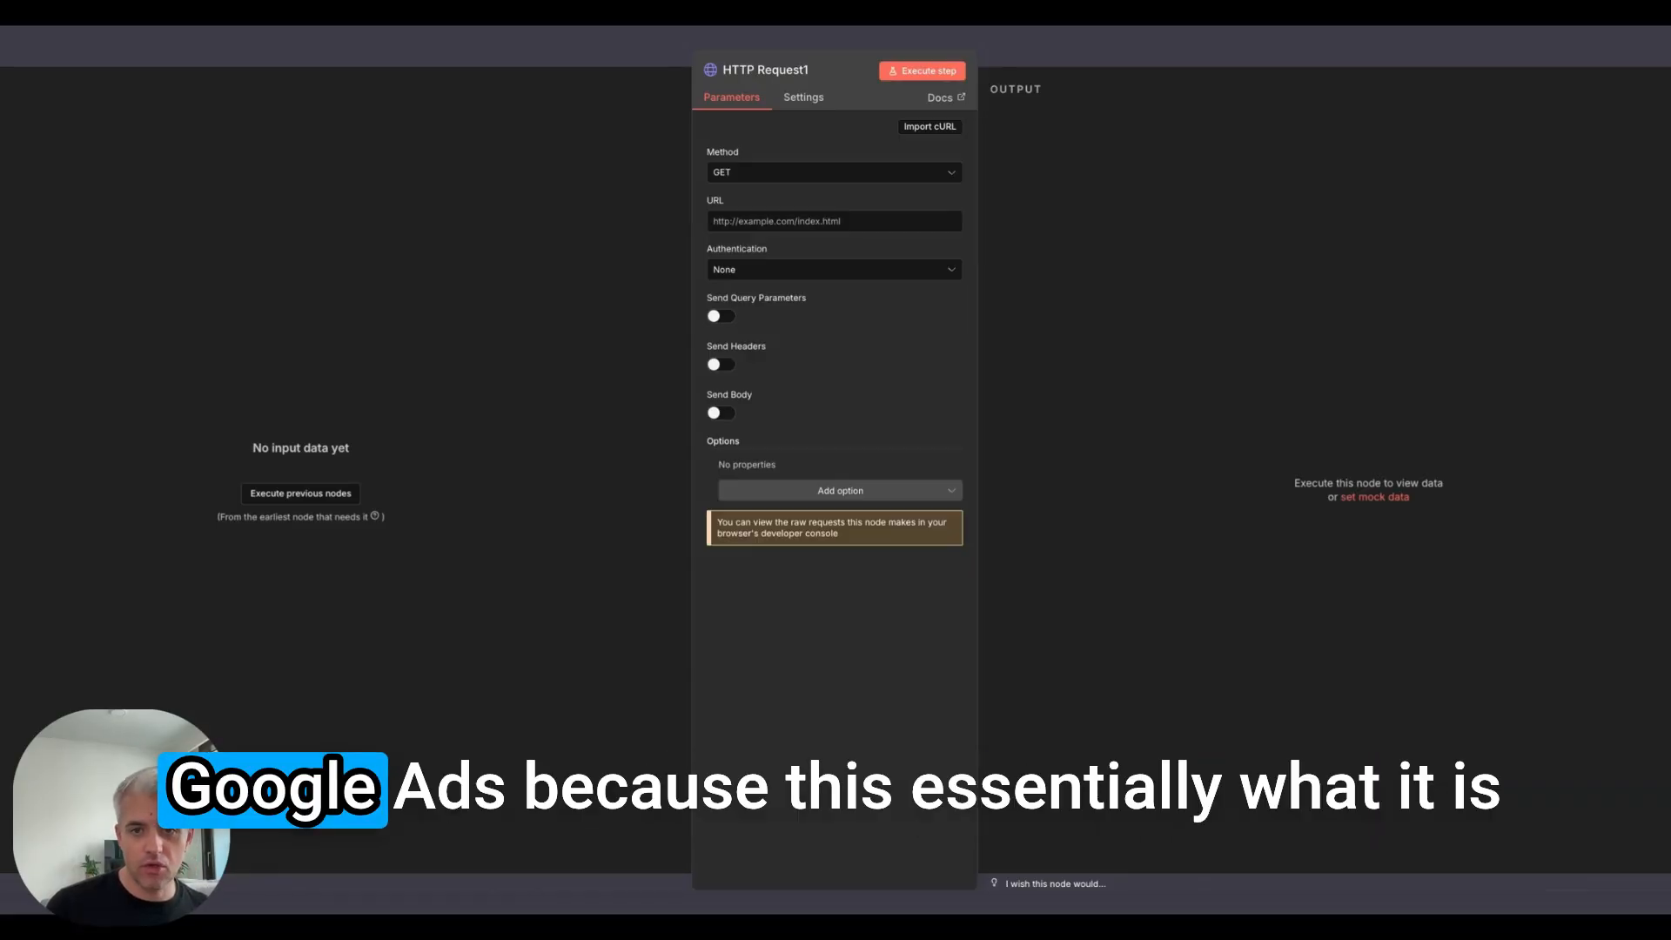
left_click(766, 71)
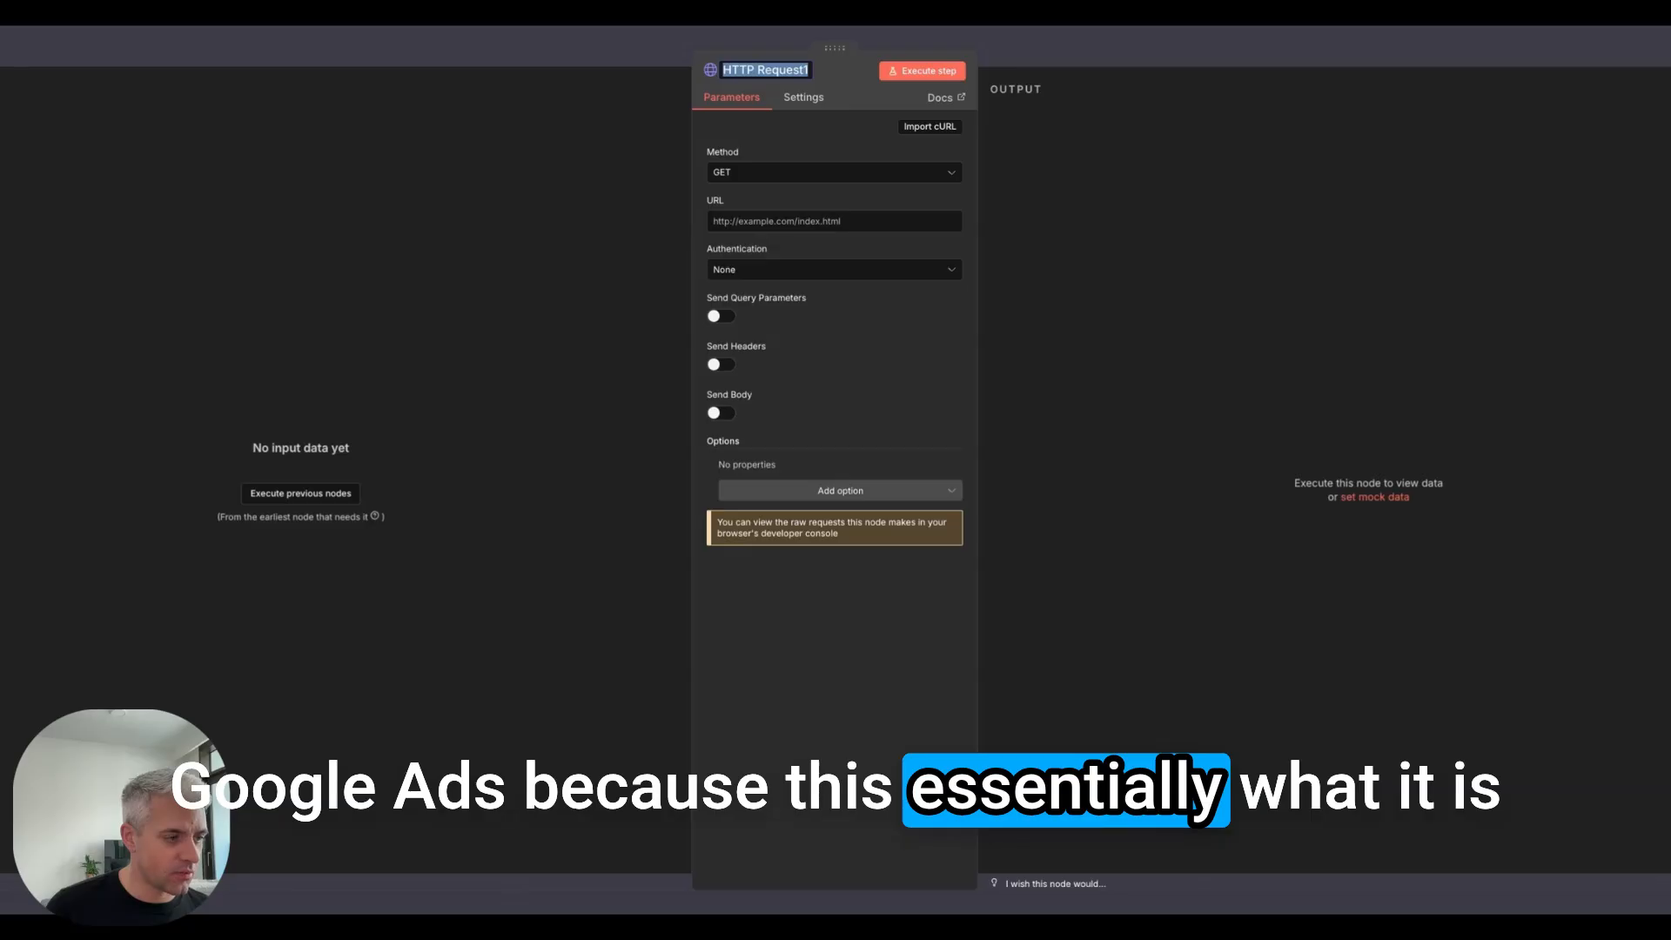
type("FETCH GOOGLE ADS DATA")
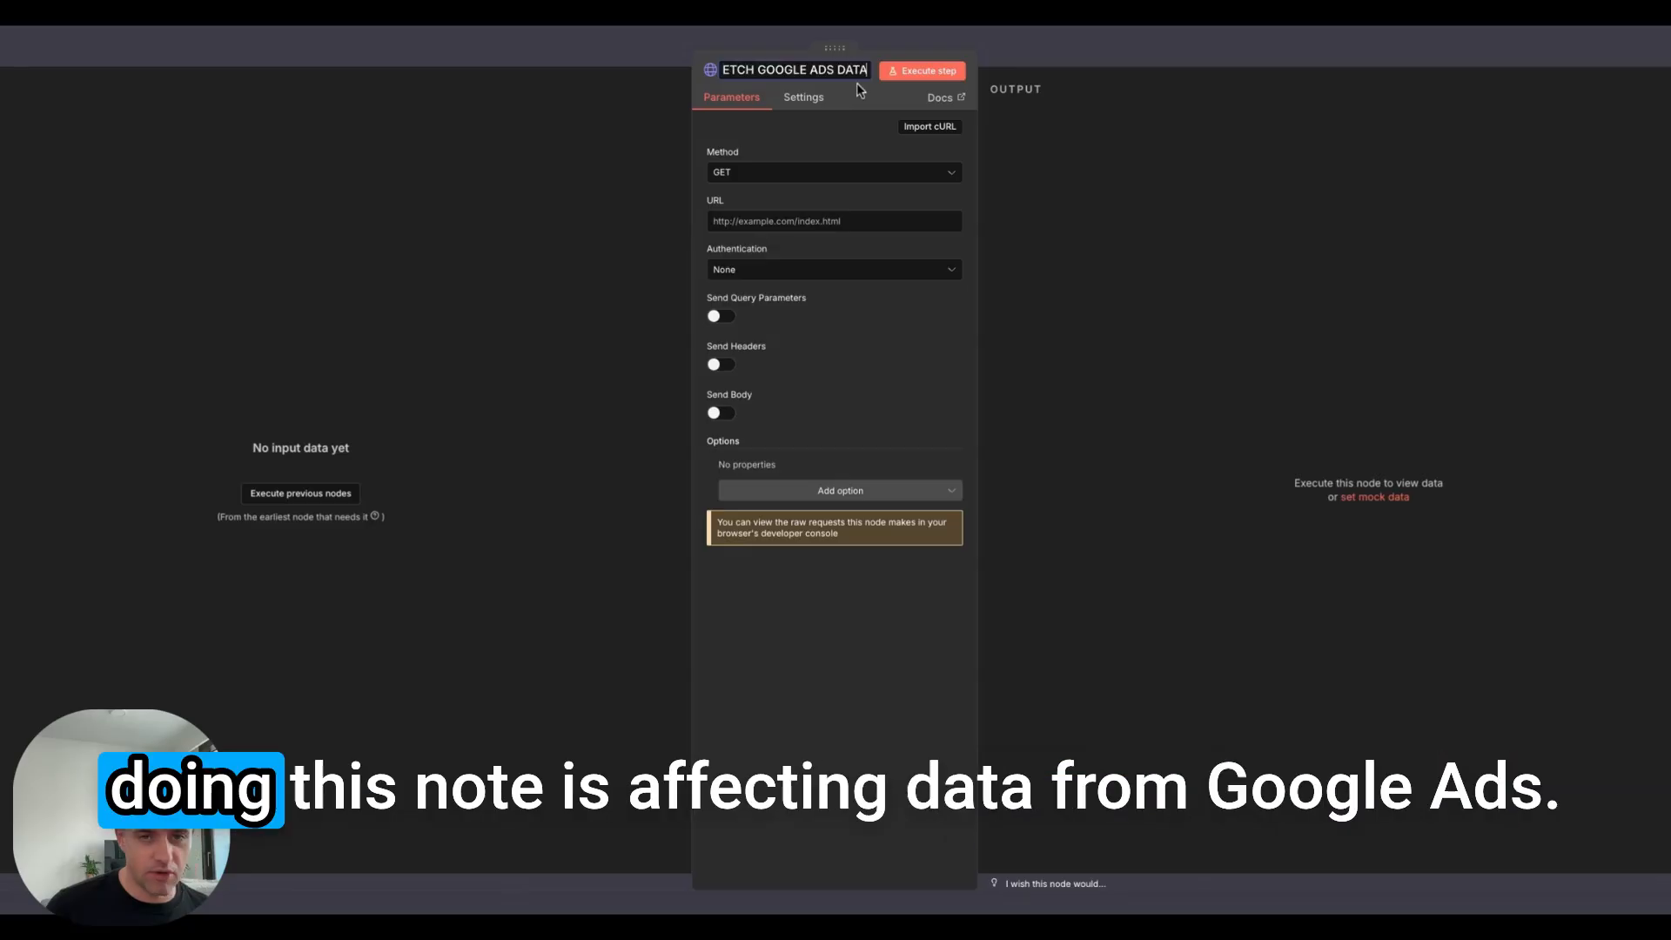
left_click_drag(763, 70, 701, 74)
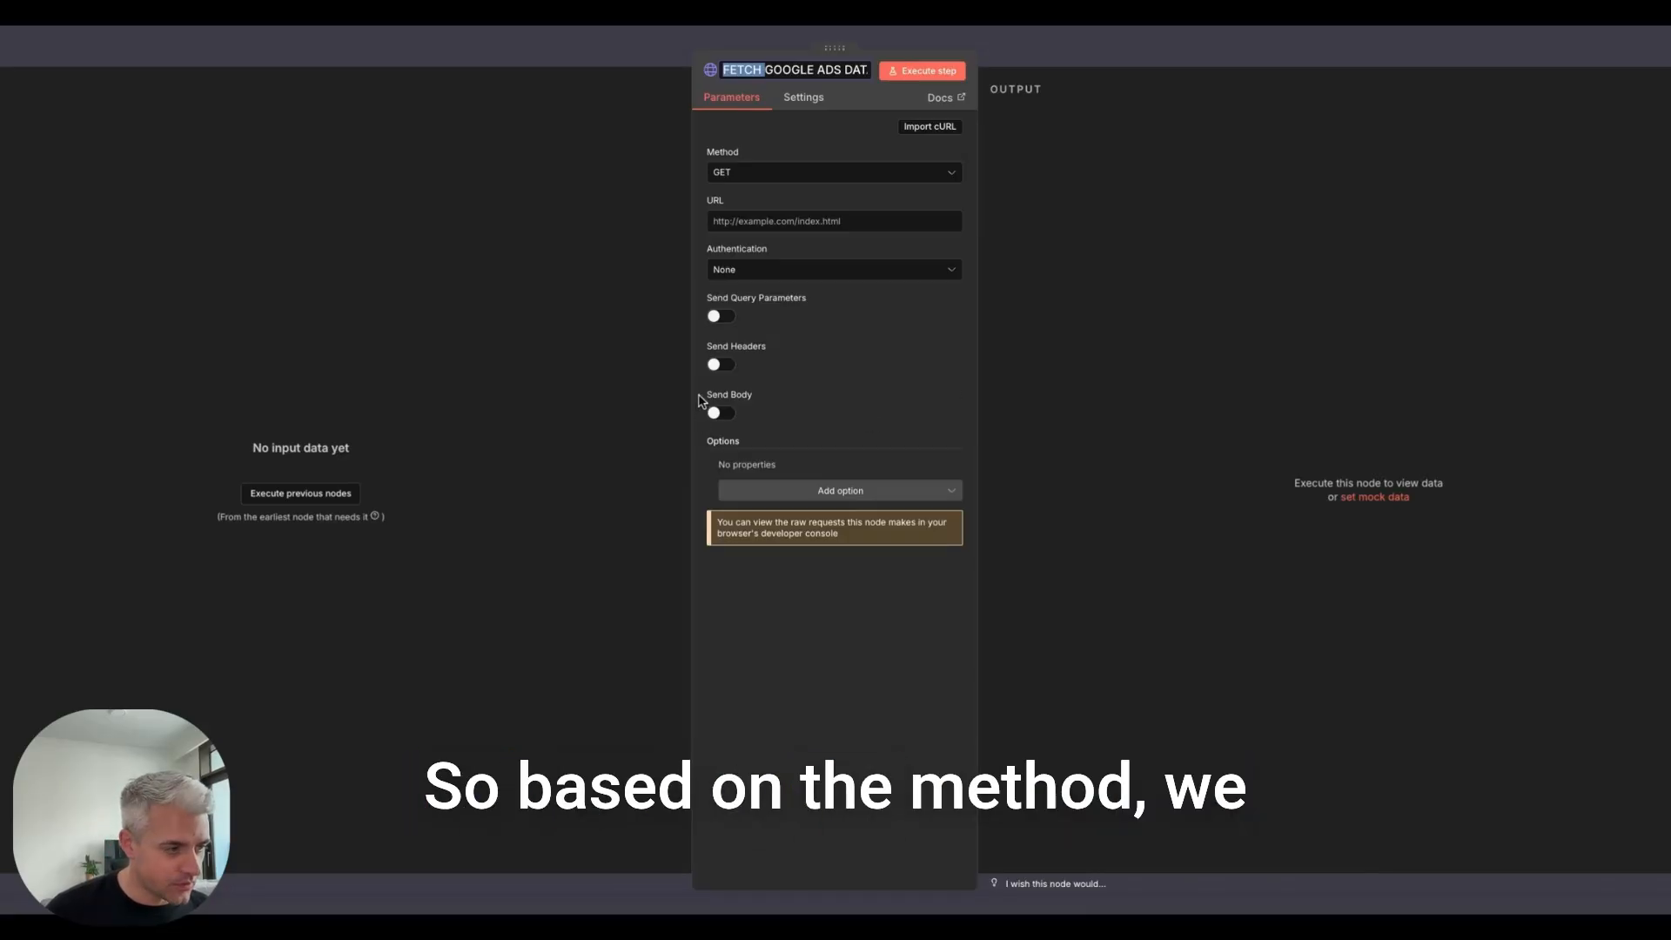
Set the FETCH GOOGLE ADS DATA request's method to POST.
left_click(811, 223)
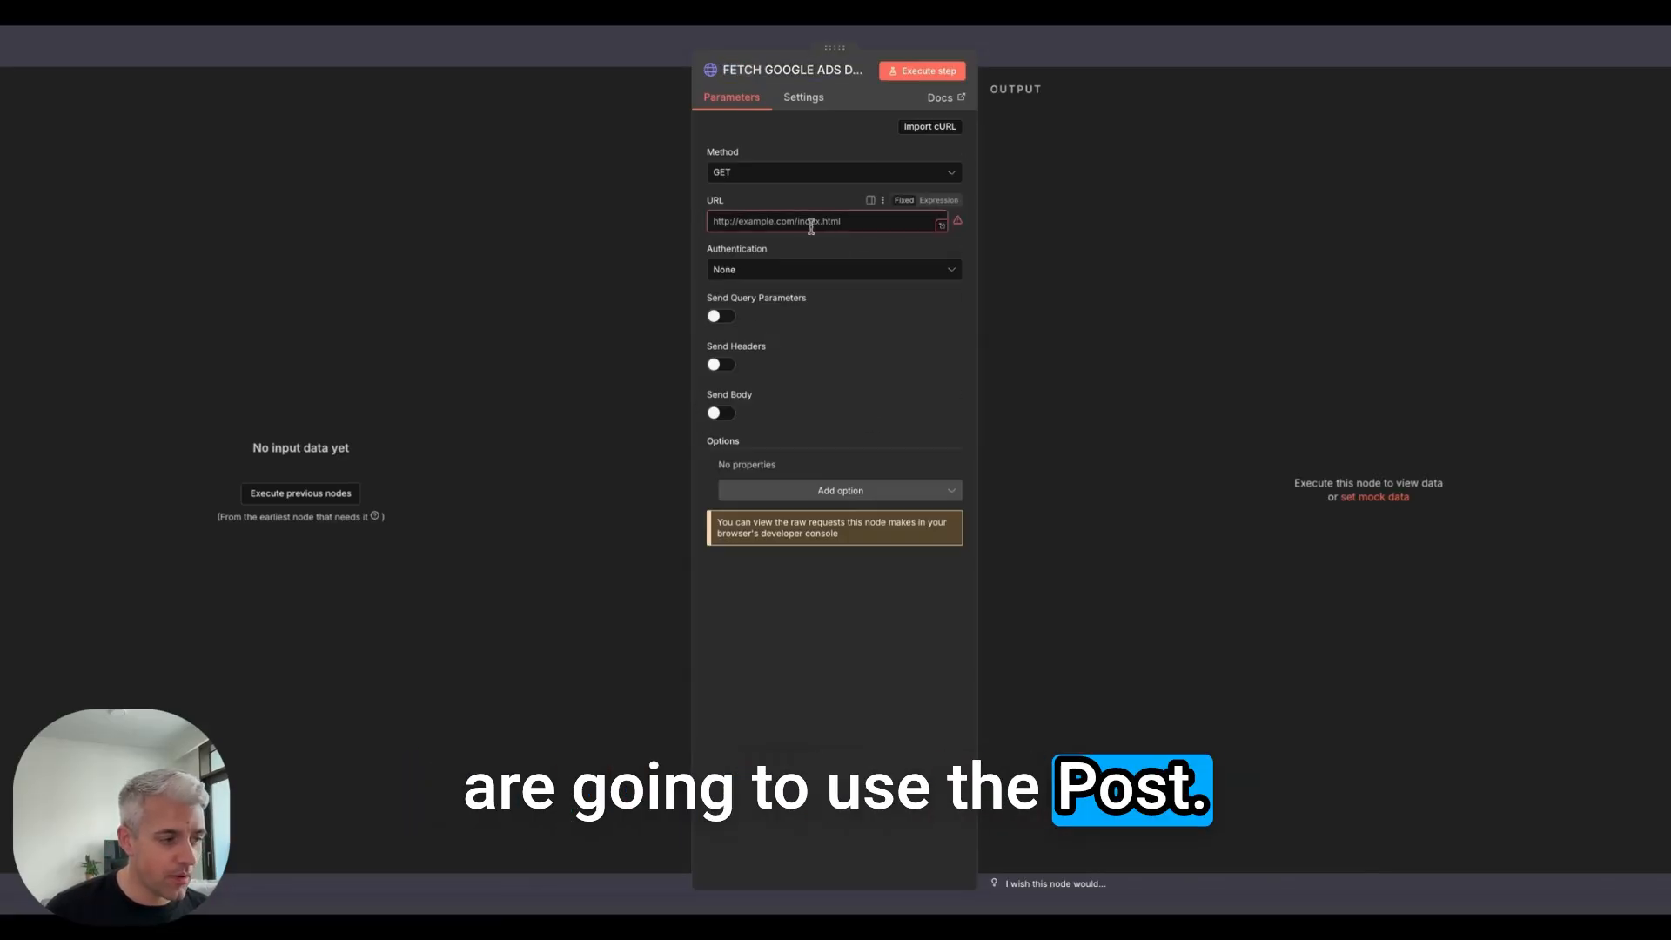
left_click(952, 180)
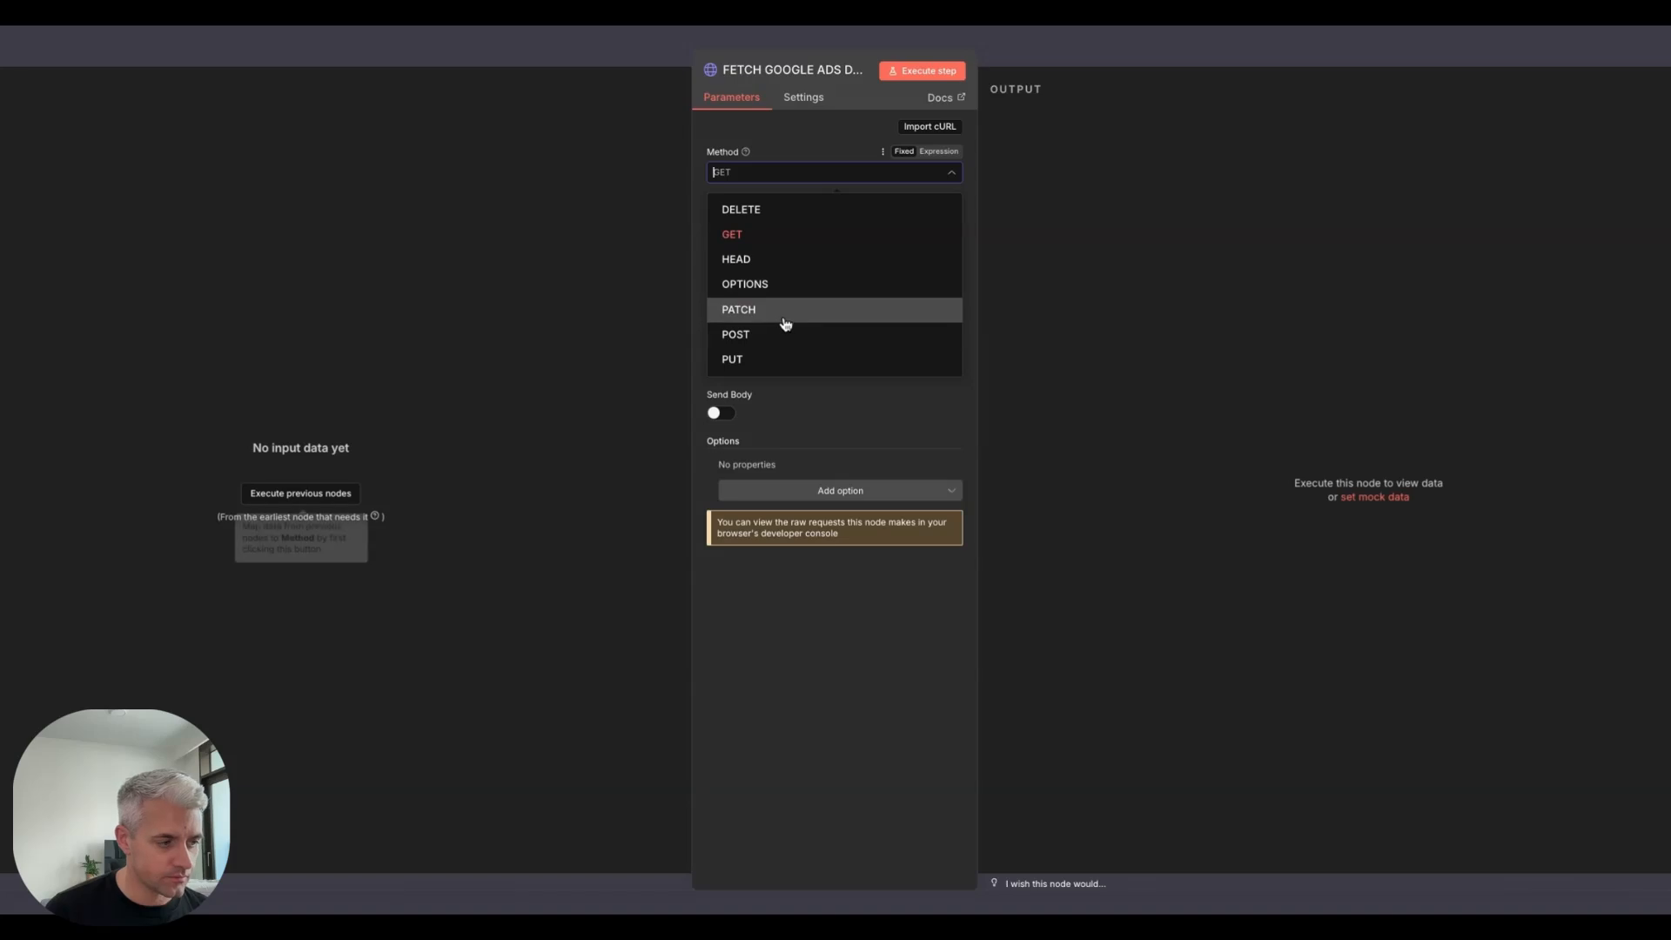
left_click(780, 329)
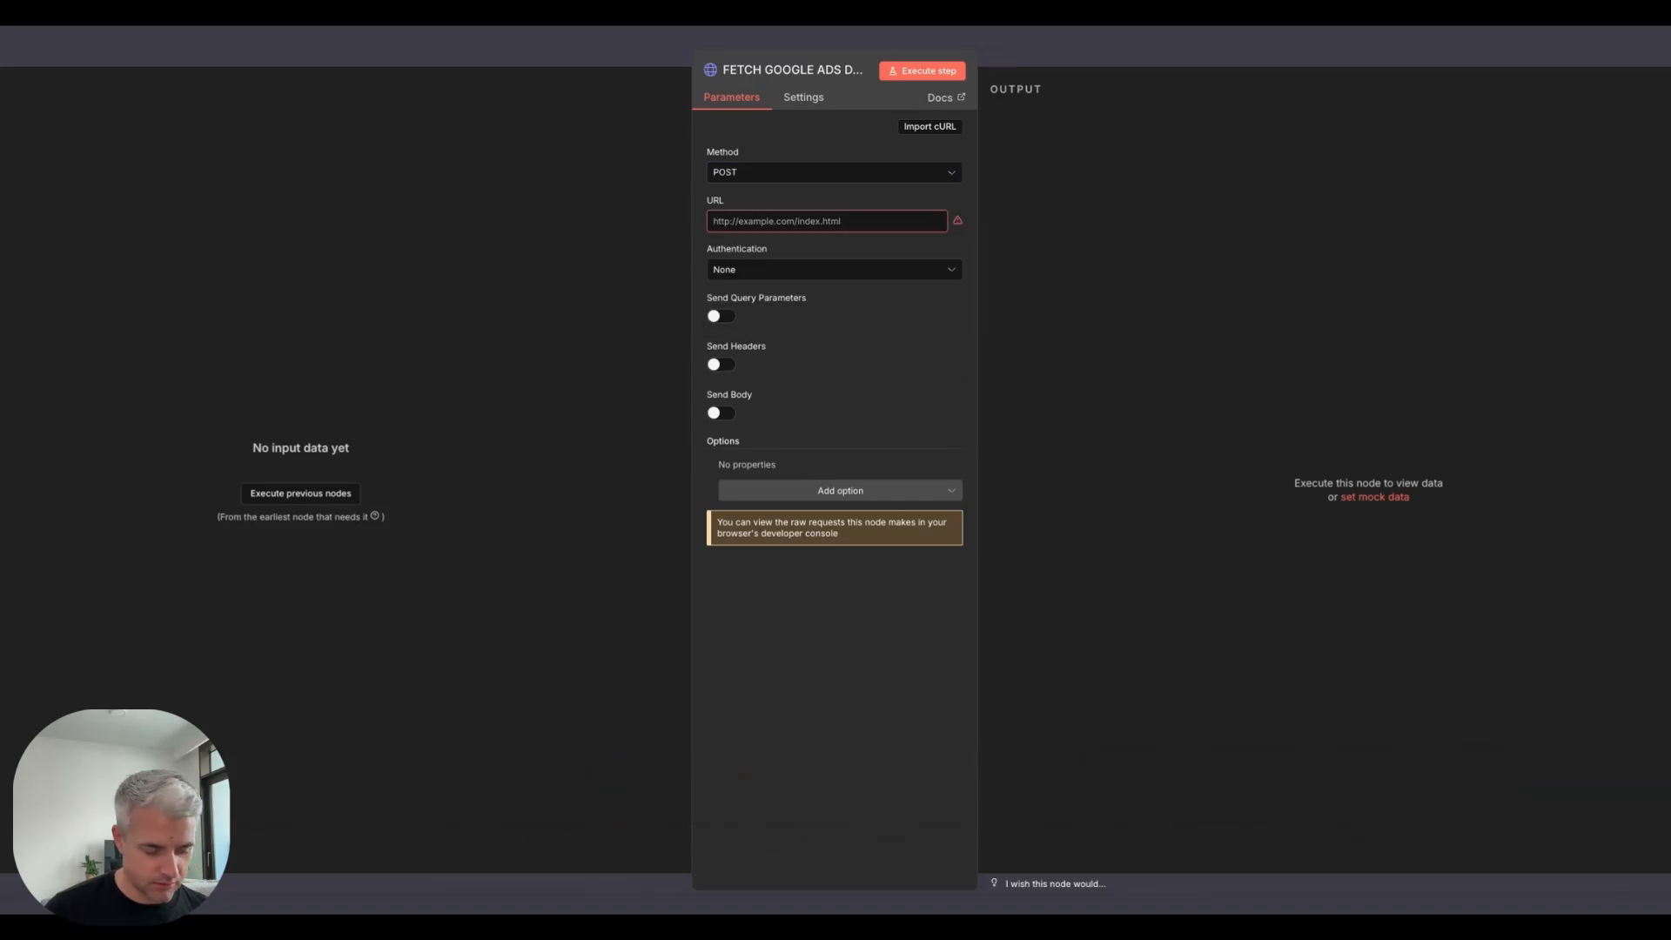
Set the FETCH GOOGLE ADS DATA request URL to the googleads.googleapis.com v22 googleAds:search endpoint with the YOUR_CUSTOMER_ID placeholder.
left_click(827, 171)
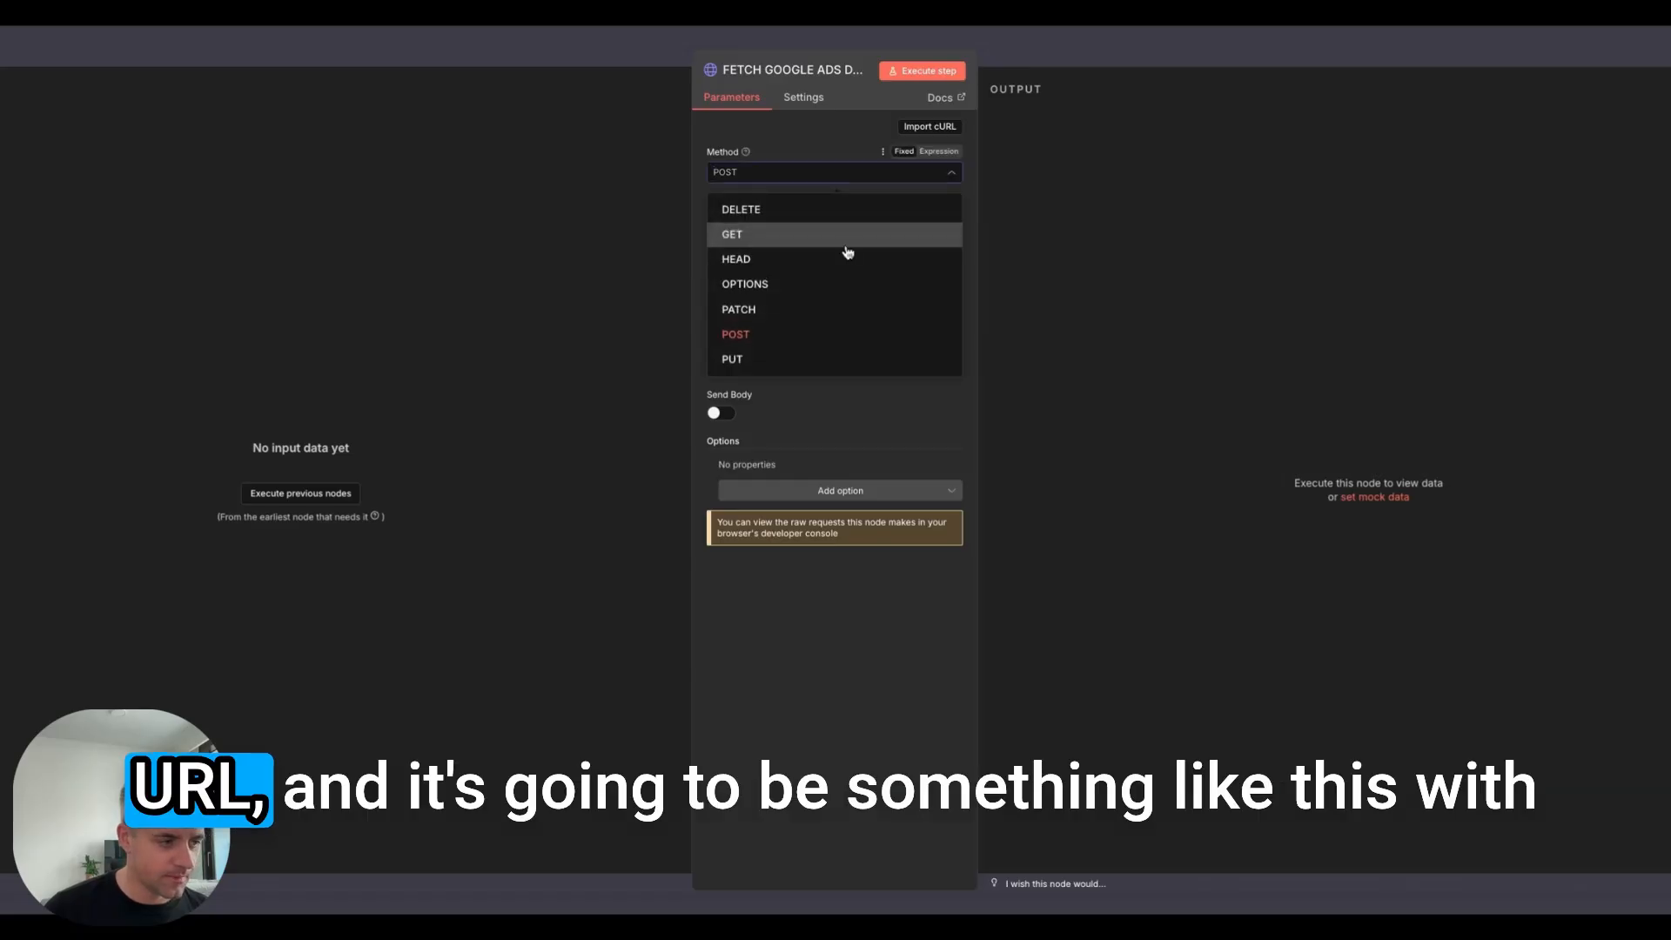
left_click(1355, 376)
left_click(800, 221)
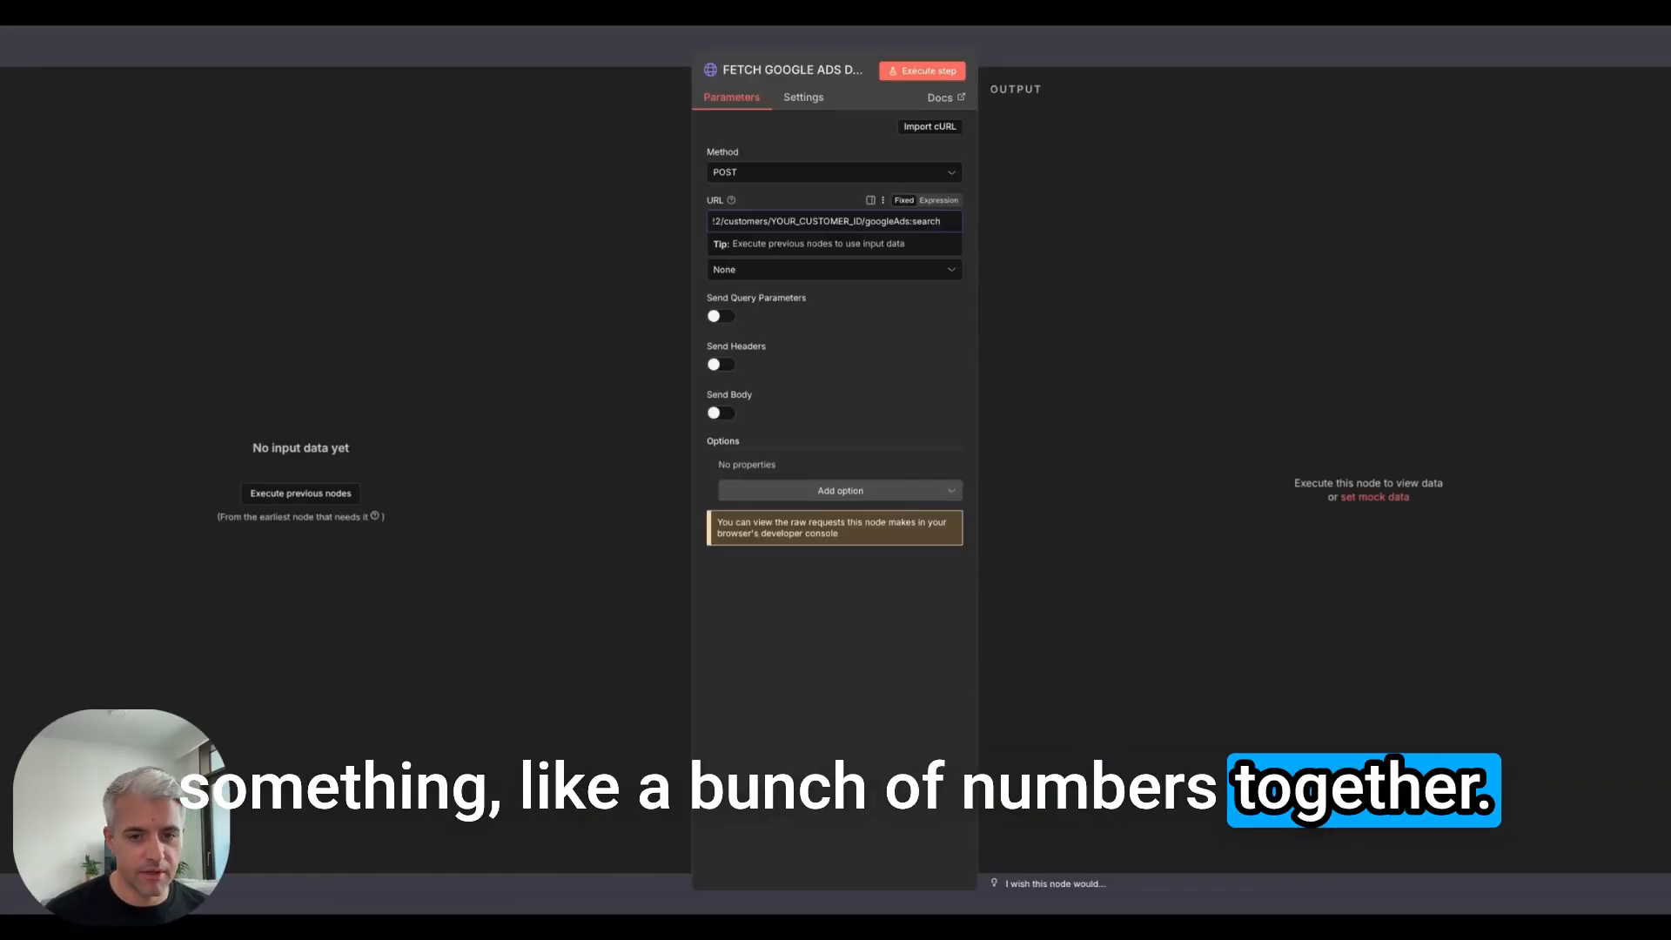
left_click(1380, 230)
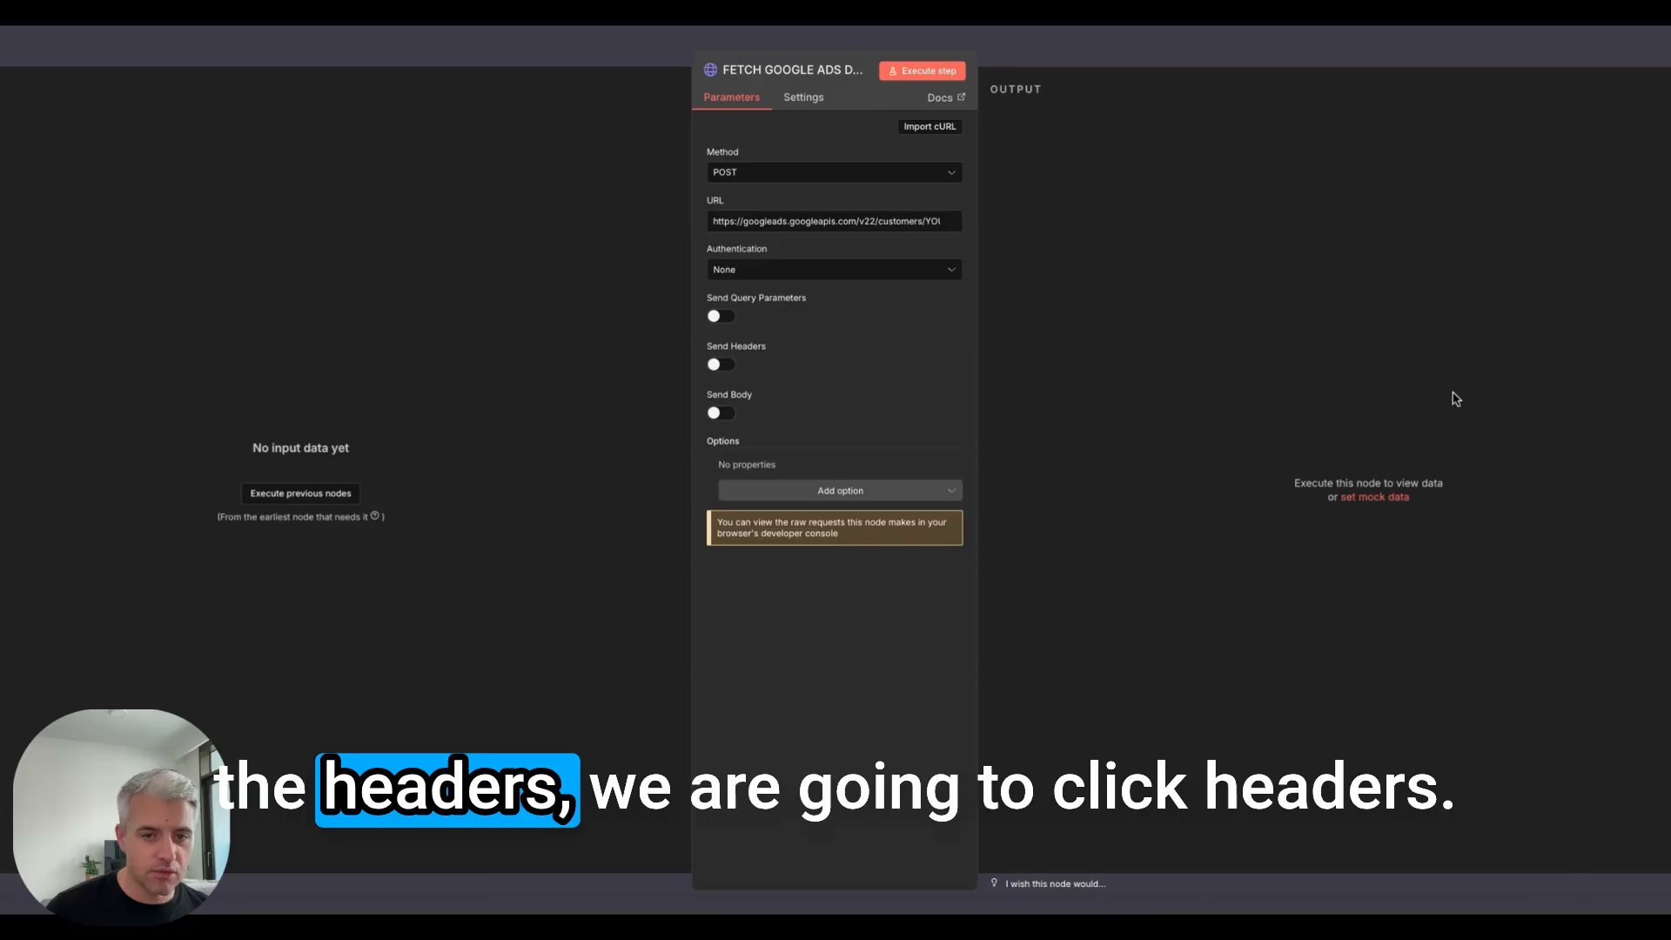
Enable sending headers and add an Authorization header with the expression value Bearer {{$json.access_token}}.
left_click(721, 365)
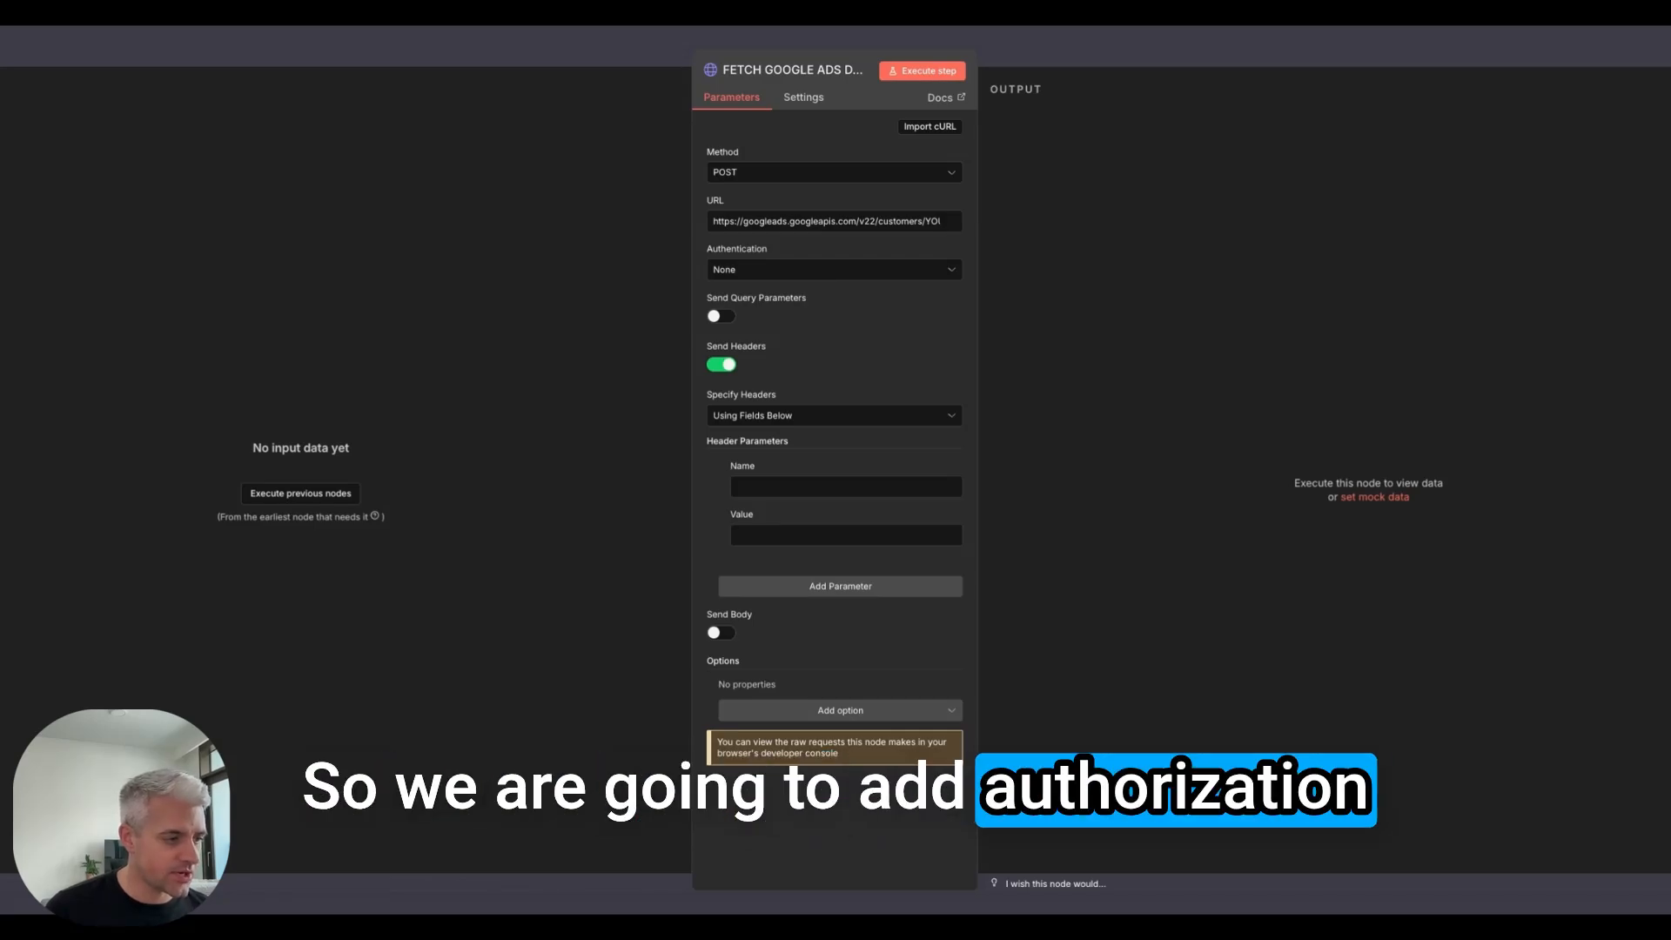
left_click(810, 486)
type("Authorization")
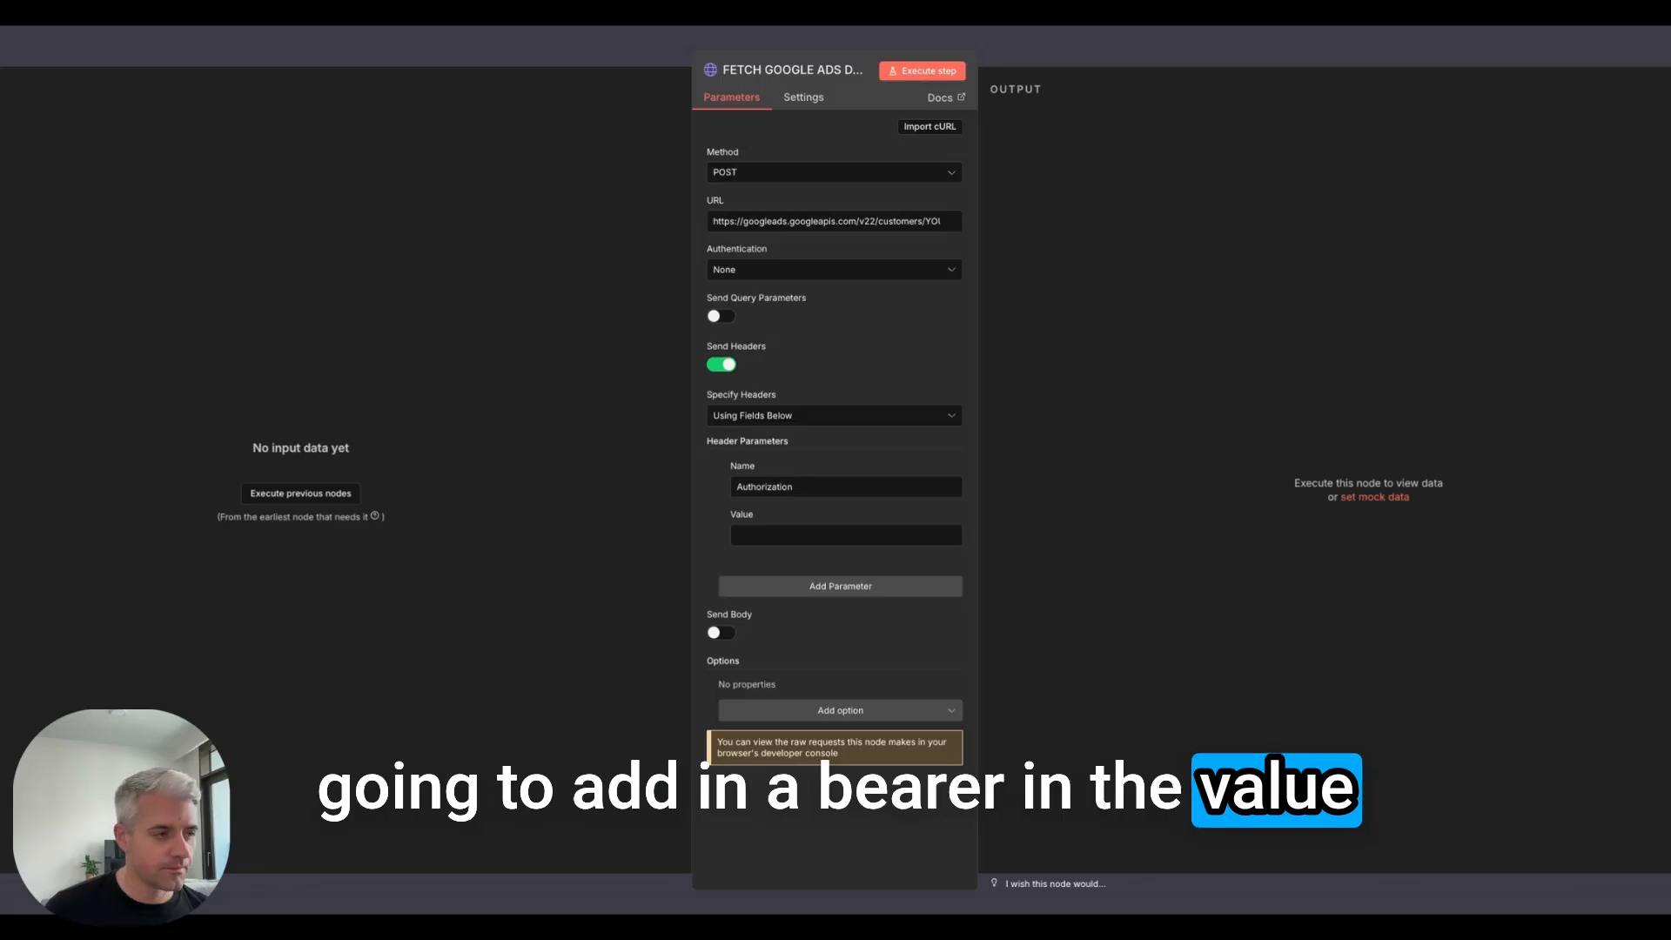
key("super+Tab")
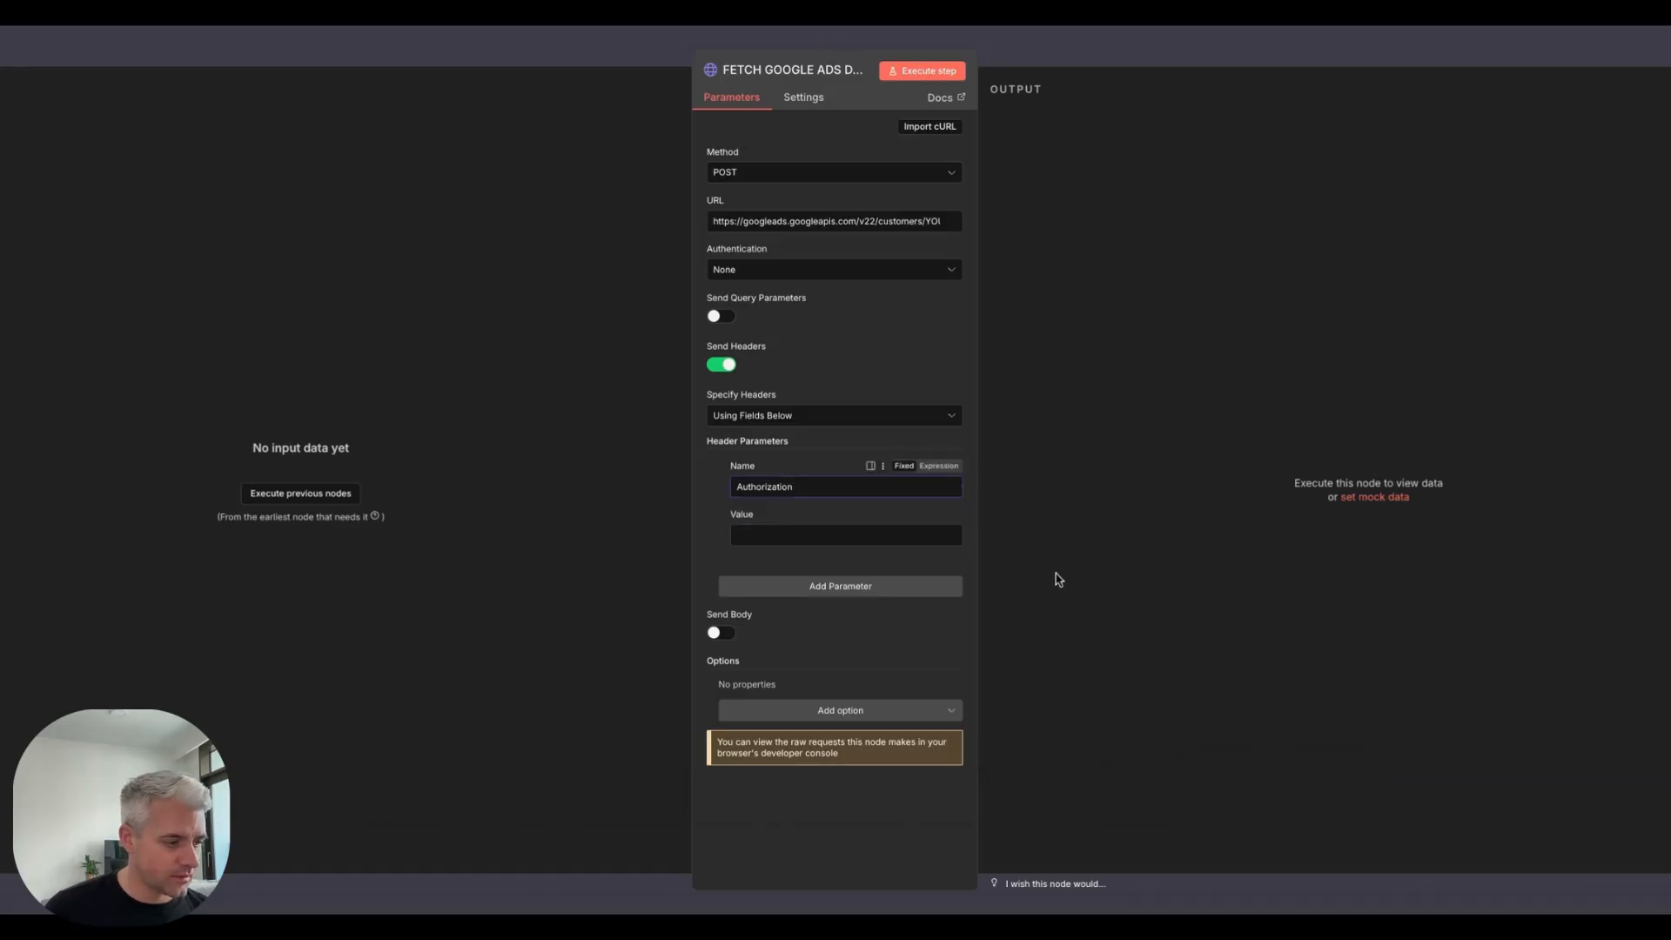
type("=")
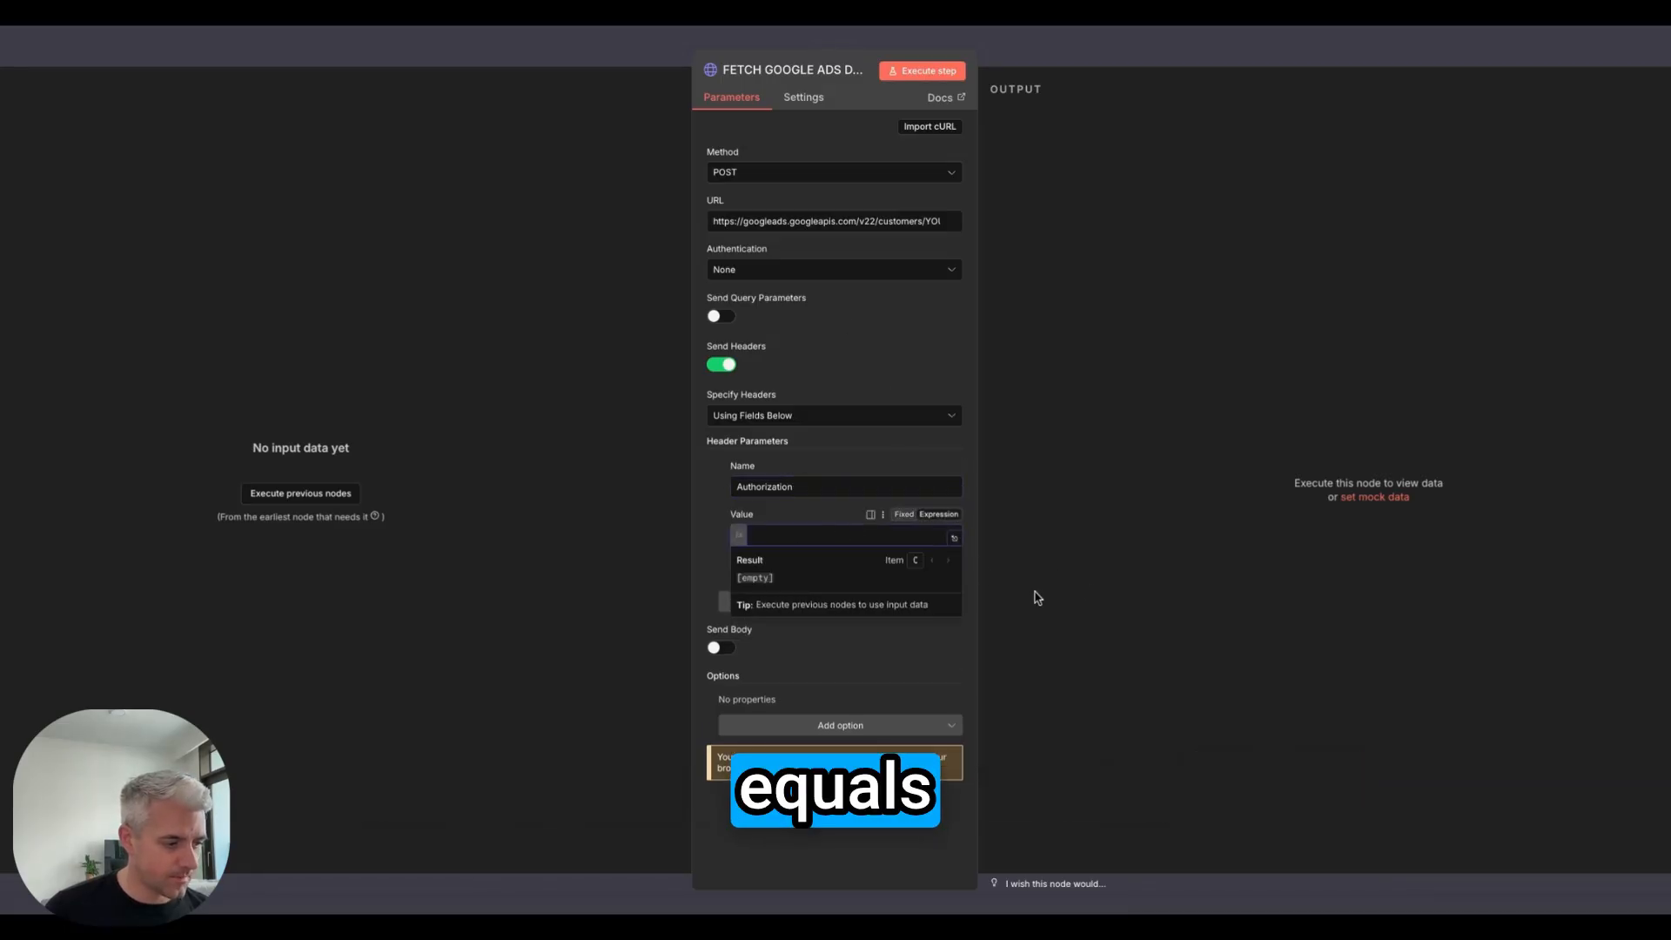
left_click(929, 517)
left_click(909, 516)
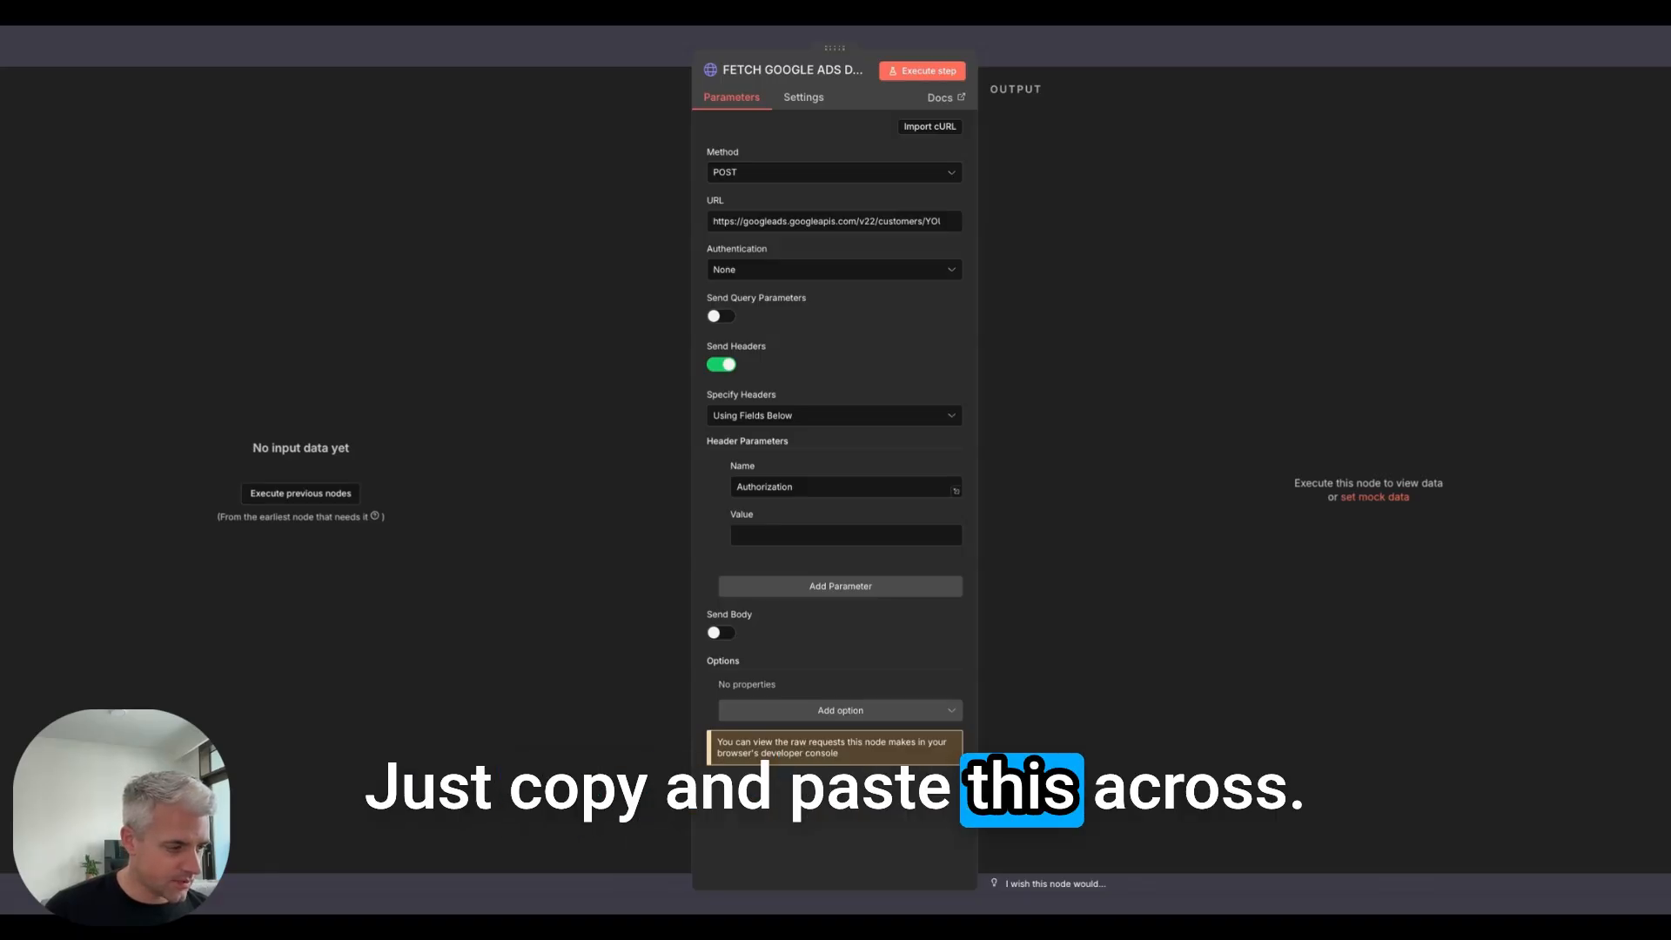
left_click(813, 539)
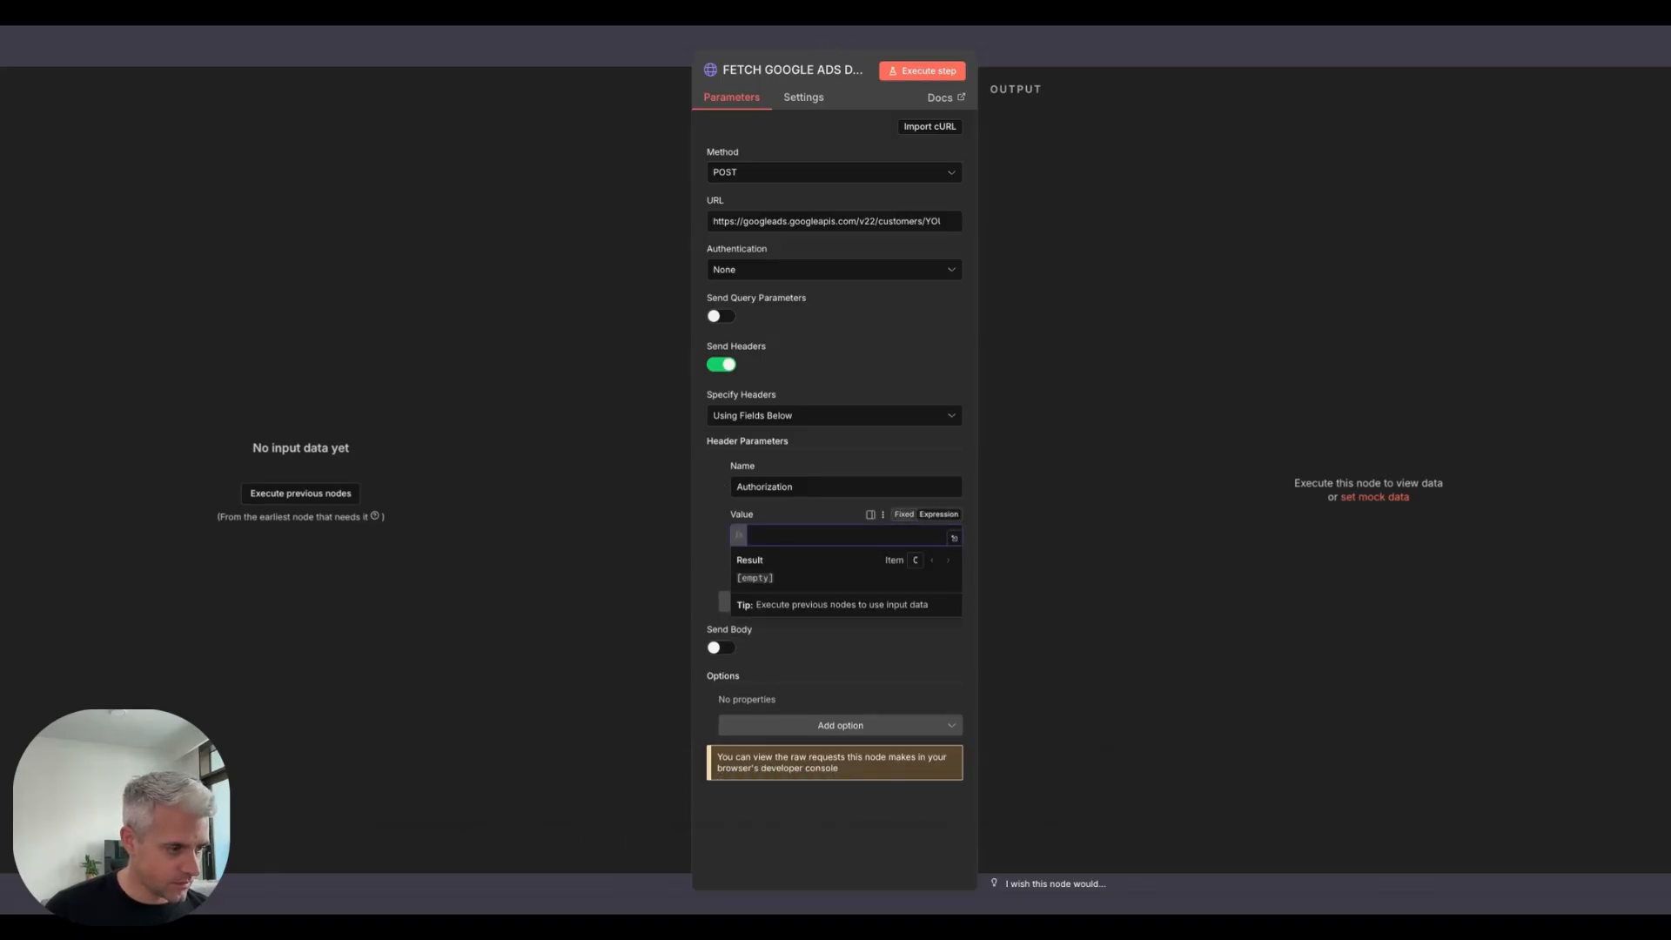
left_click(974, 586)
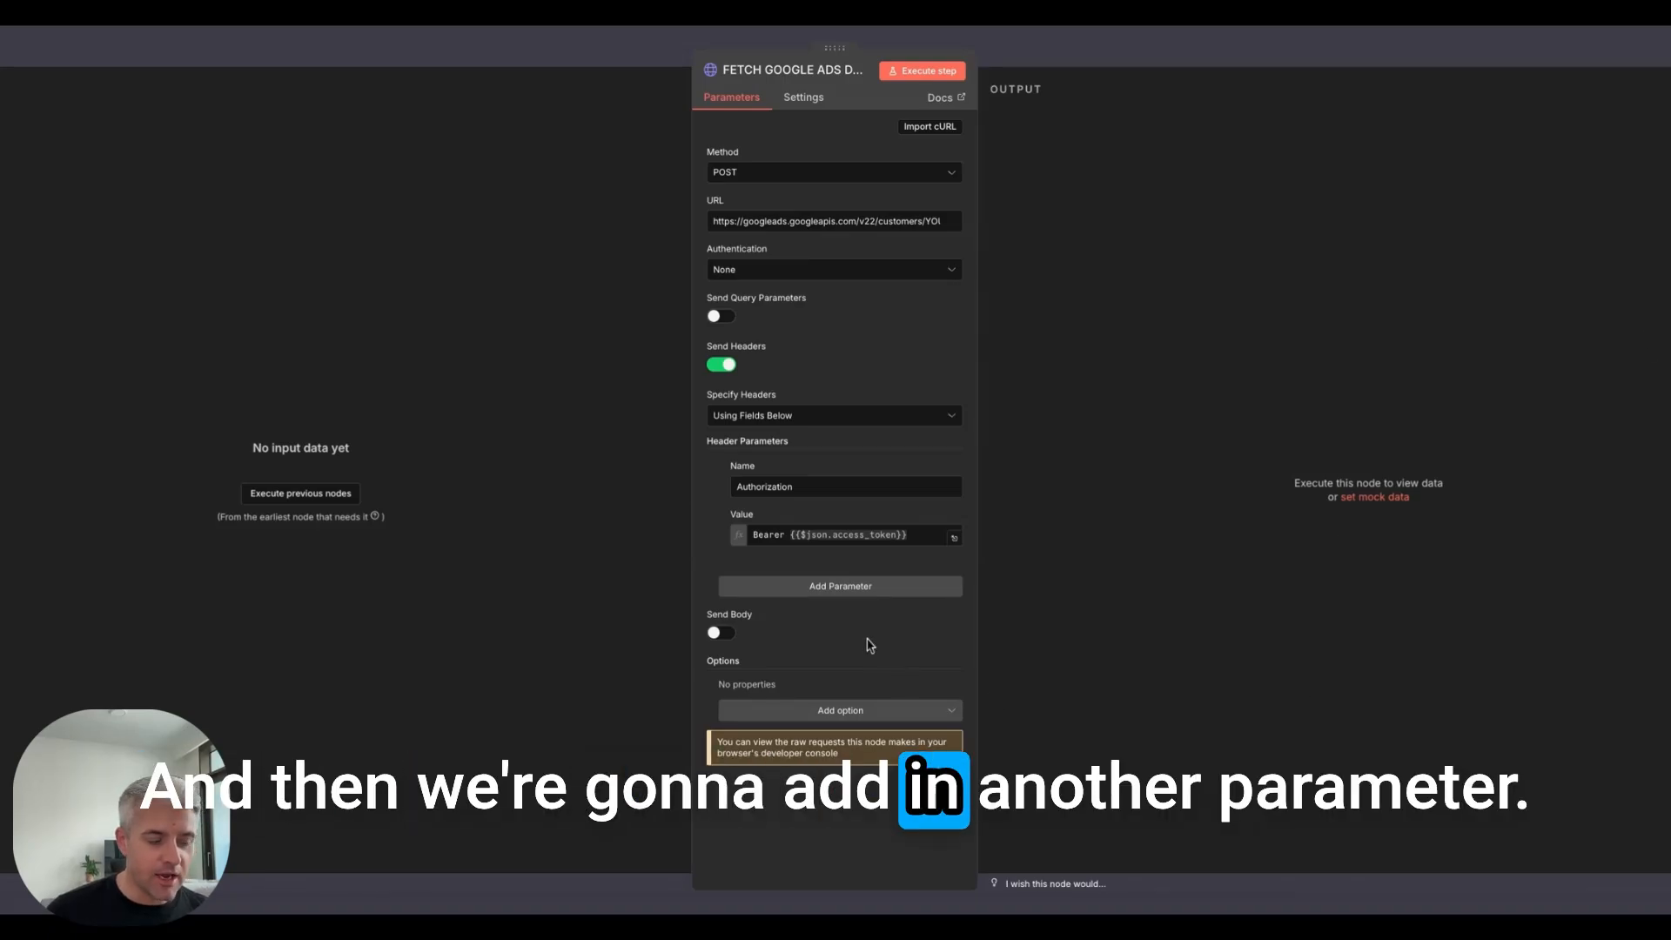
Add a second header parameter named Content-Type with the value application/json.
left_click(851, 587)
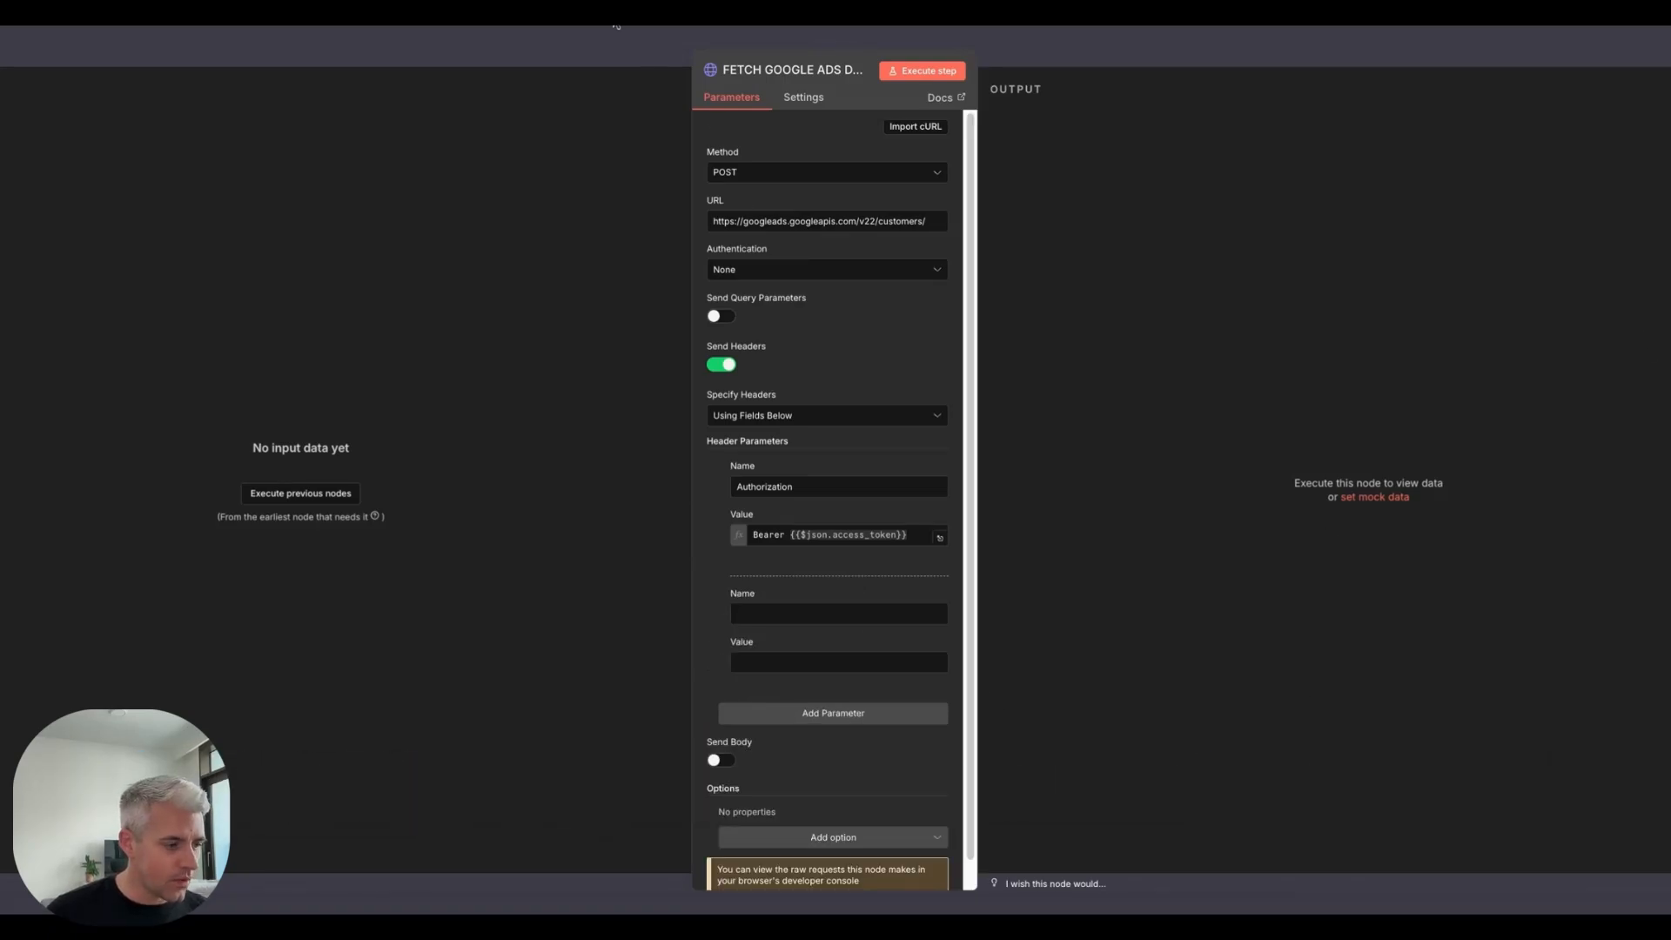
left_click(772, 614)
type("Content-Type")
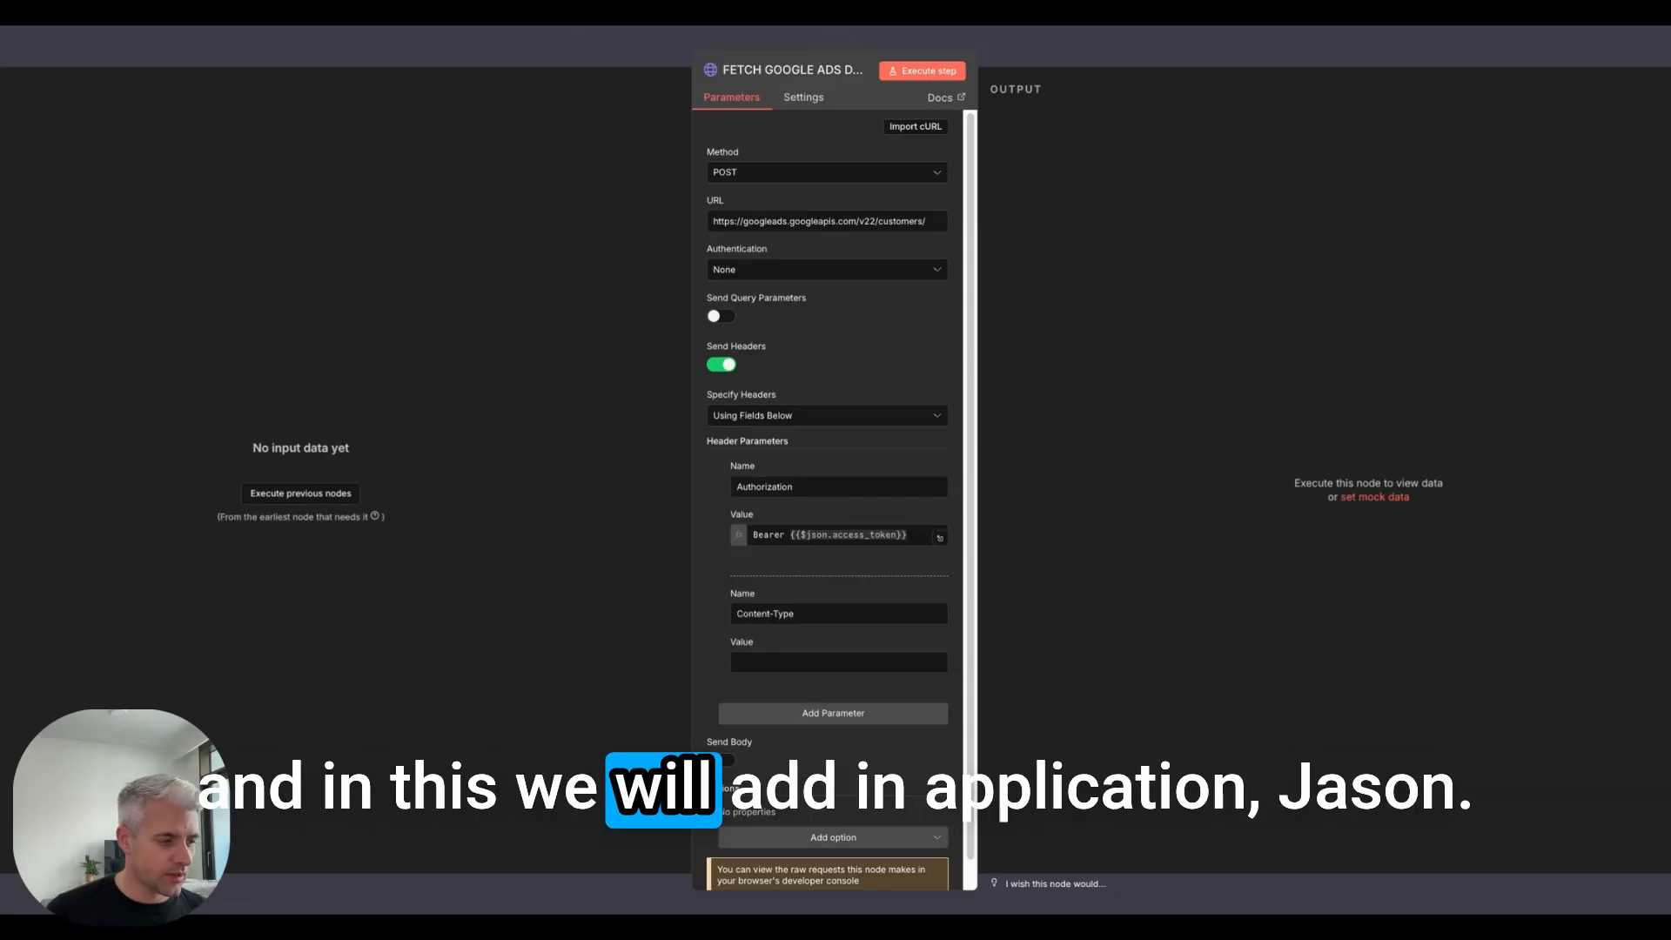
key("Tab")
type("application/json")
Add a third header parameter named login-customer-id and enter the manager account's customer ID as its value.
left_click(833, 712)
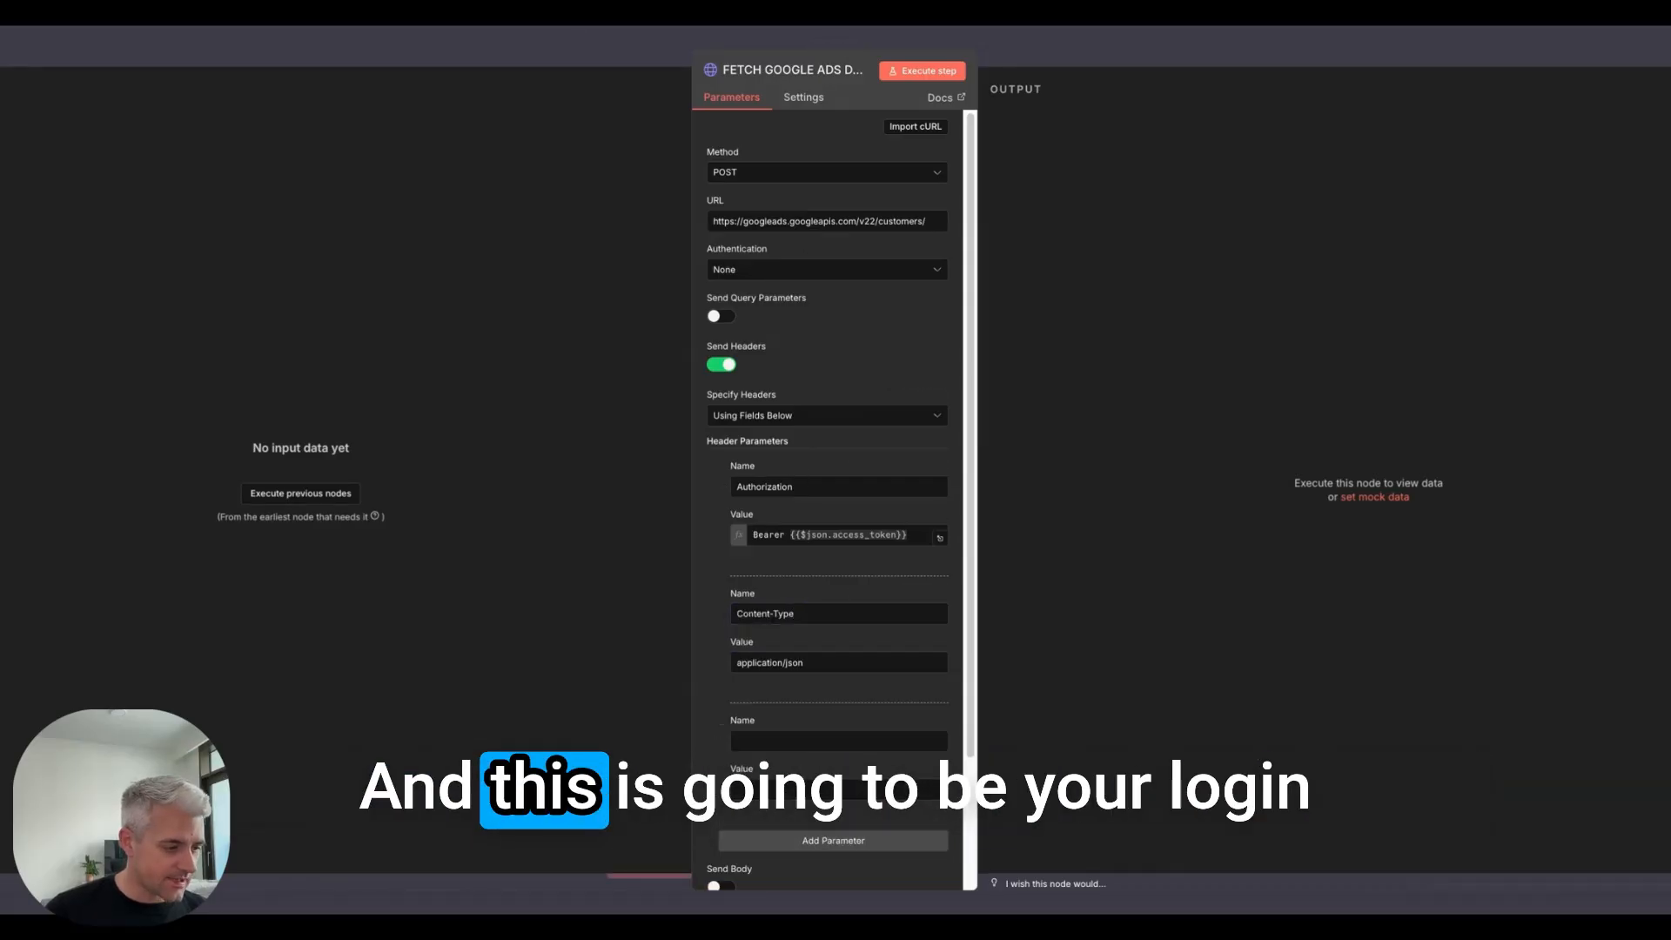
left_click(772, 741)
left_click(636, 23)
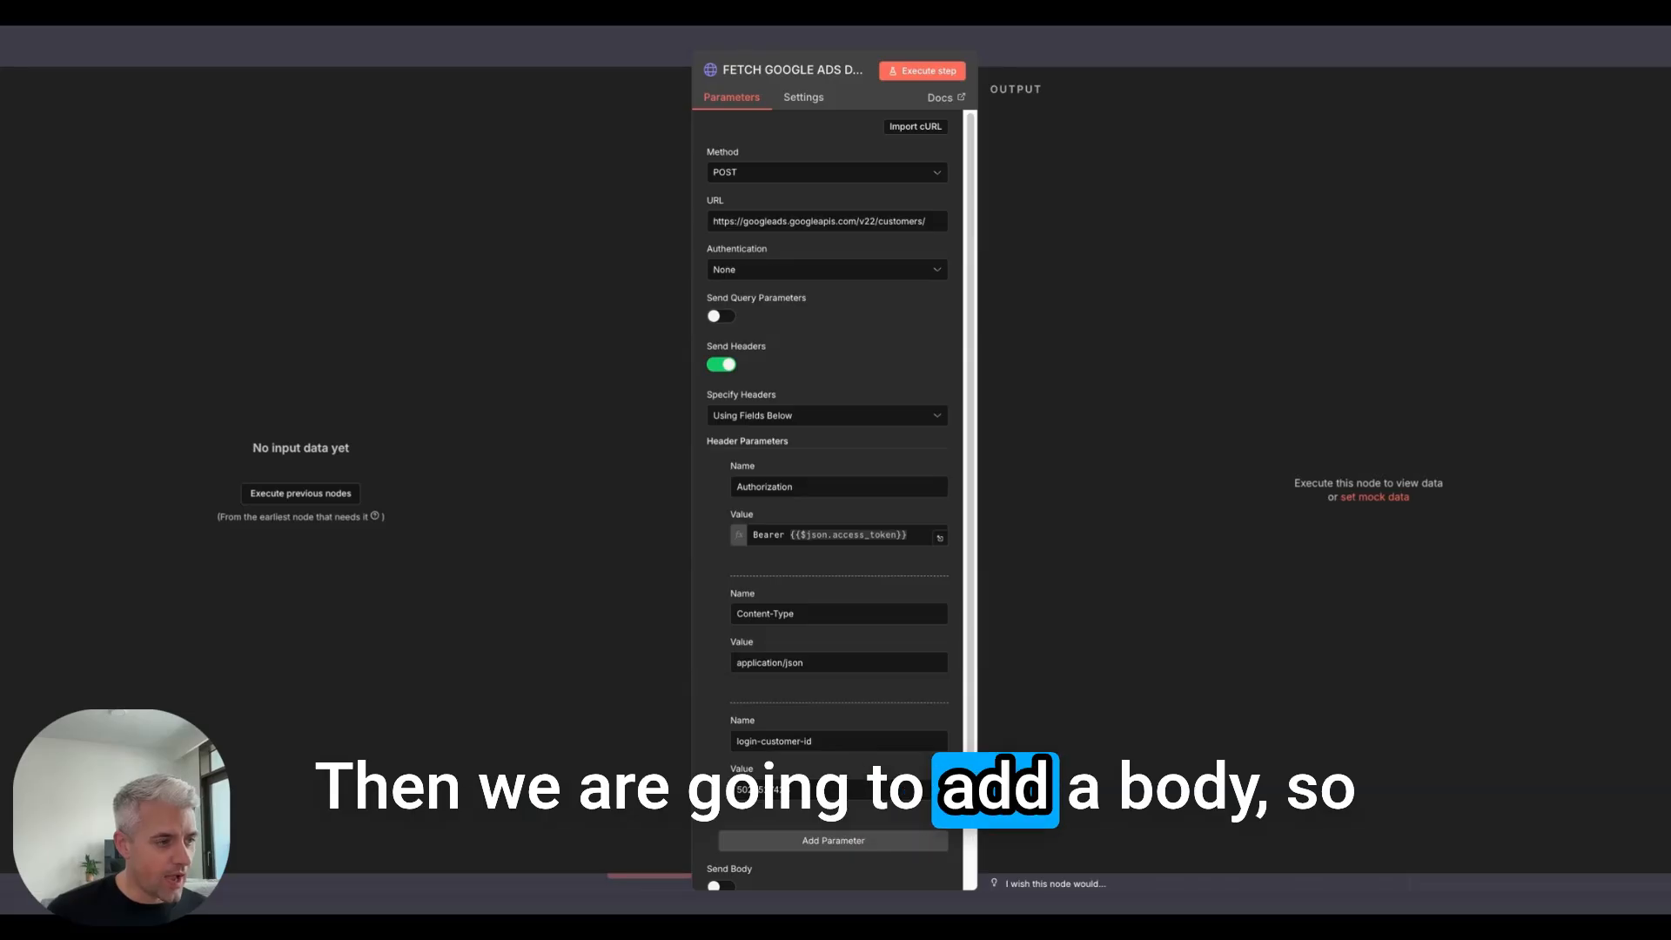
Enable sending a JSON body and set the body parameter's name to the expression { "query": "{{$json.query}}" }.
scroll(810, 627, "down", 2)
left_click(724, 737)
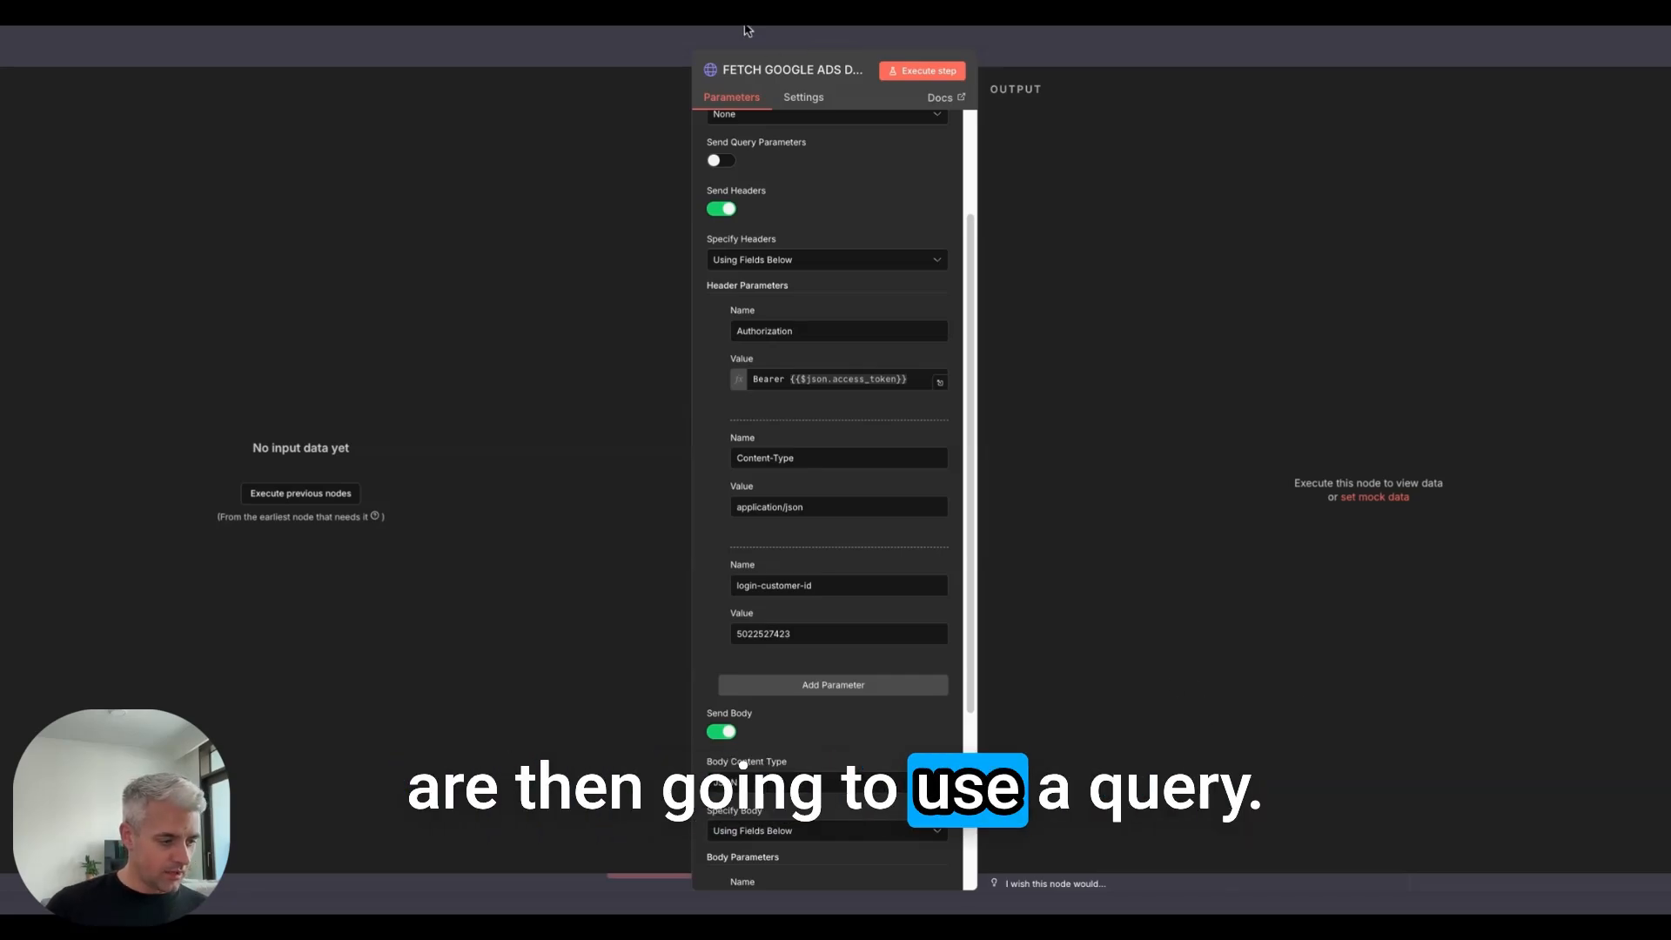
scroll(836, 626, "down", 5)
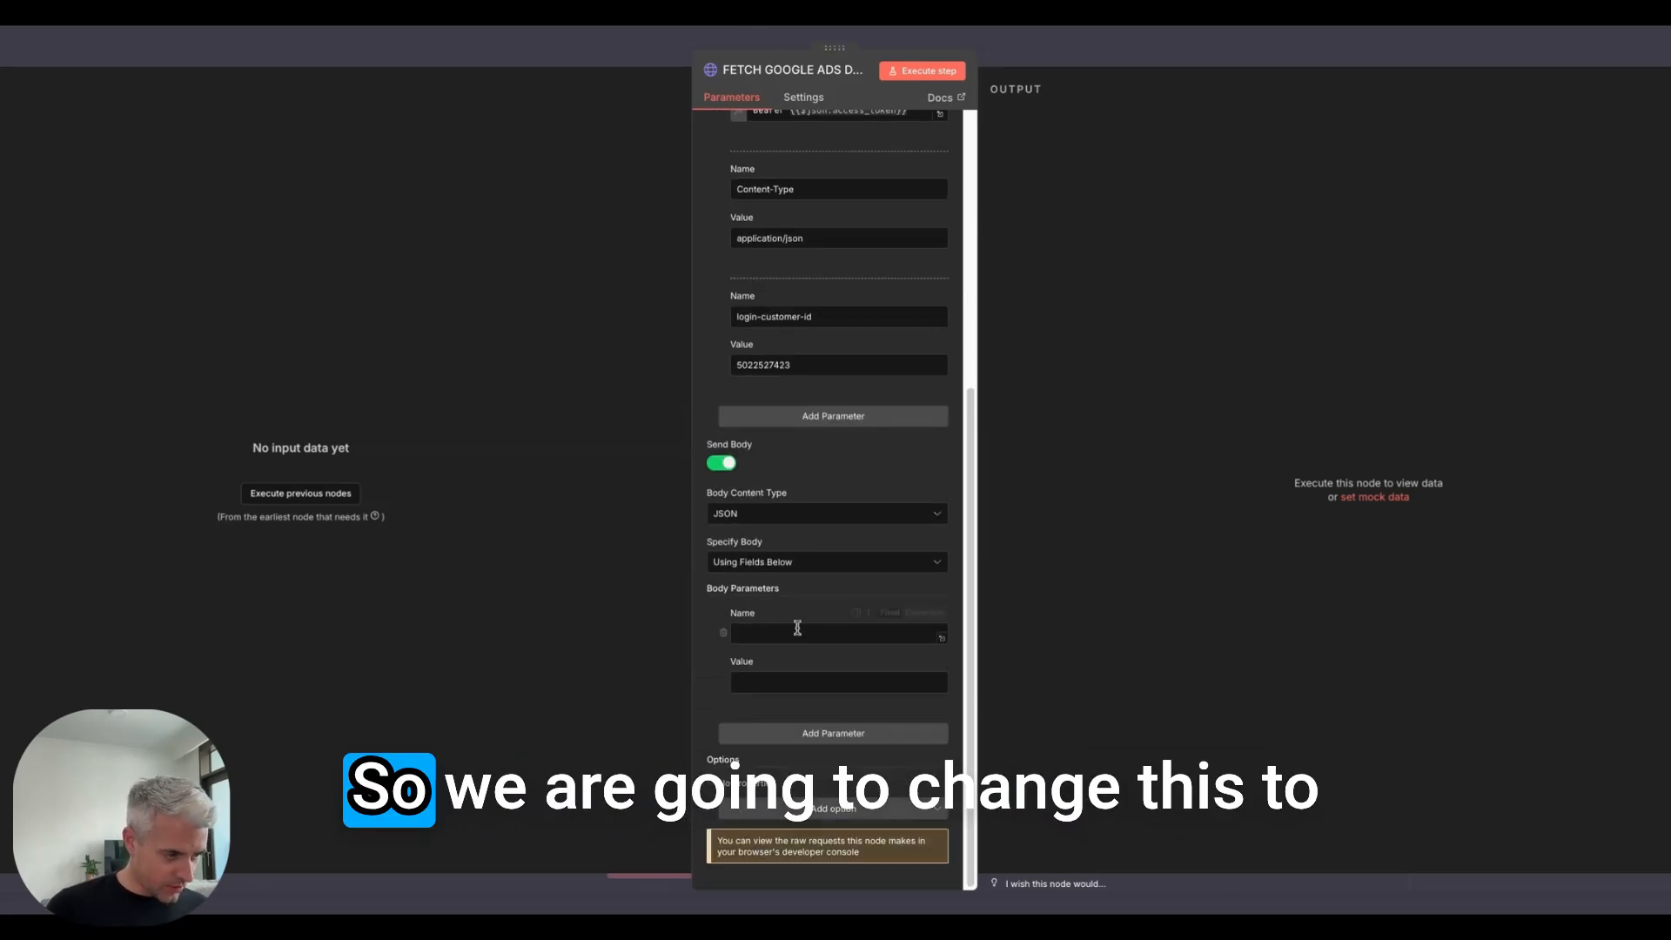
left_click(923, 613)
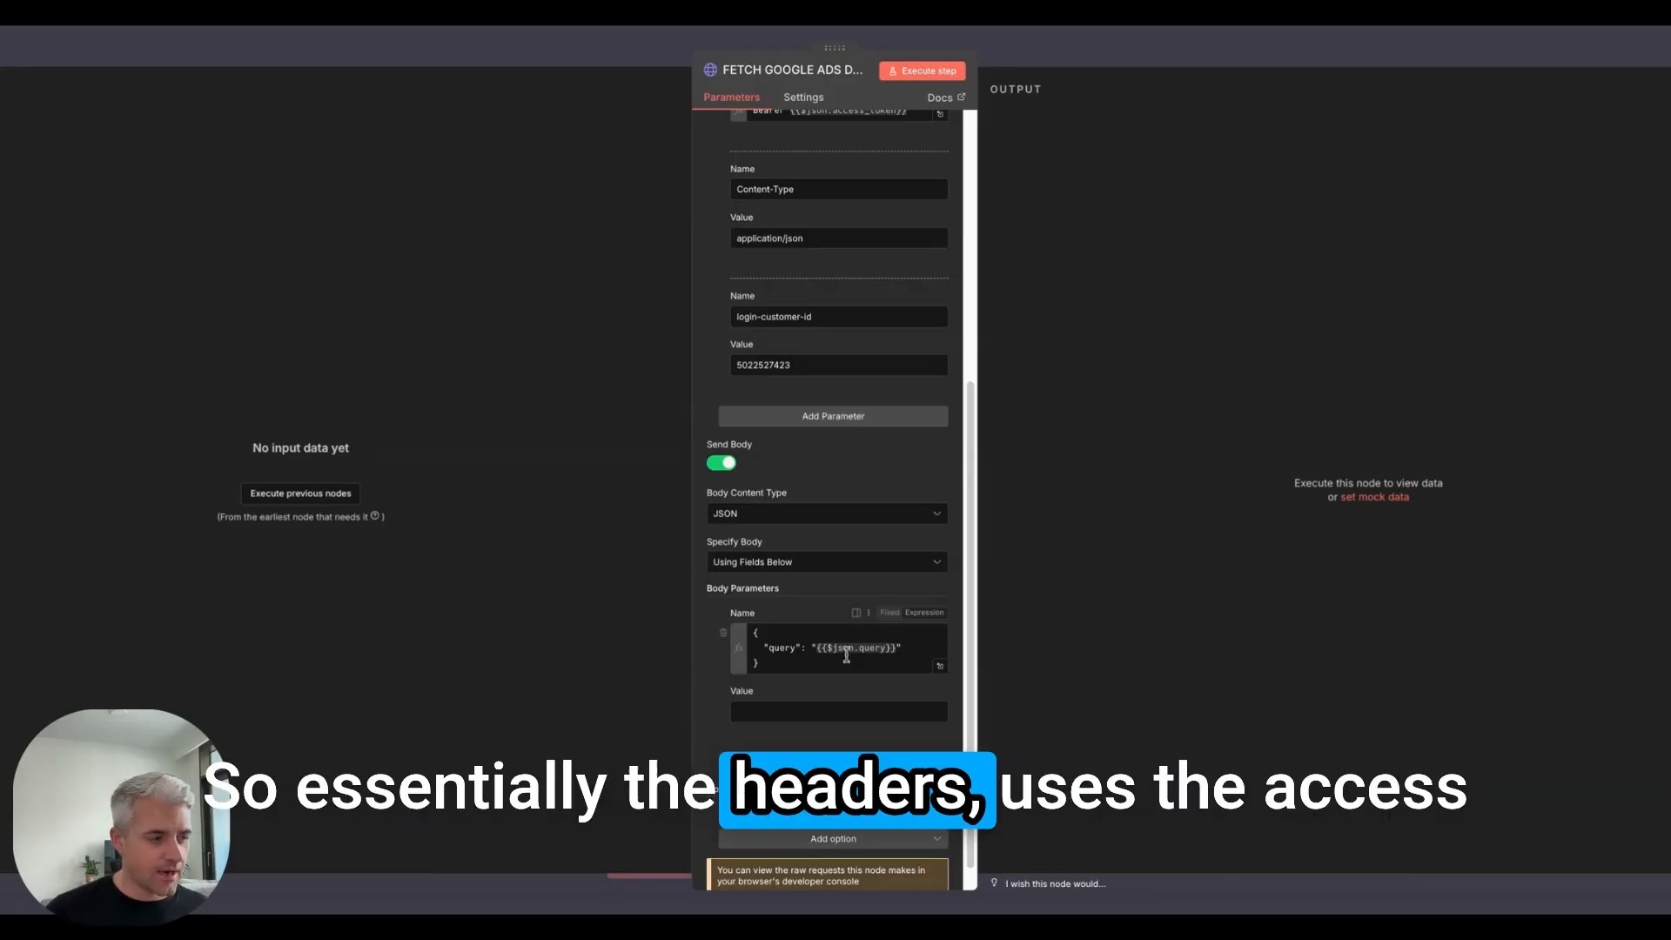
scroll(833, 500, "up", 5)
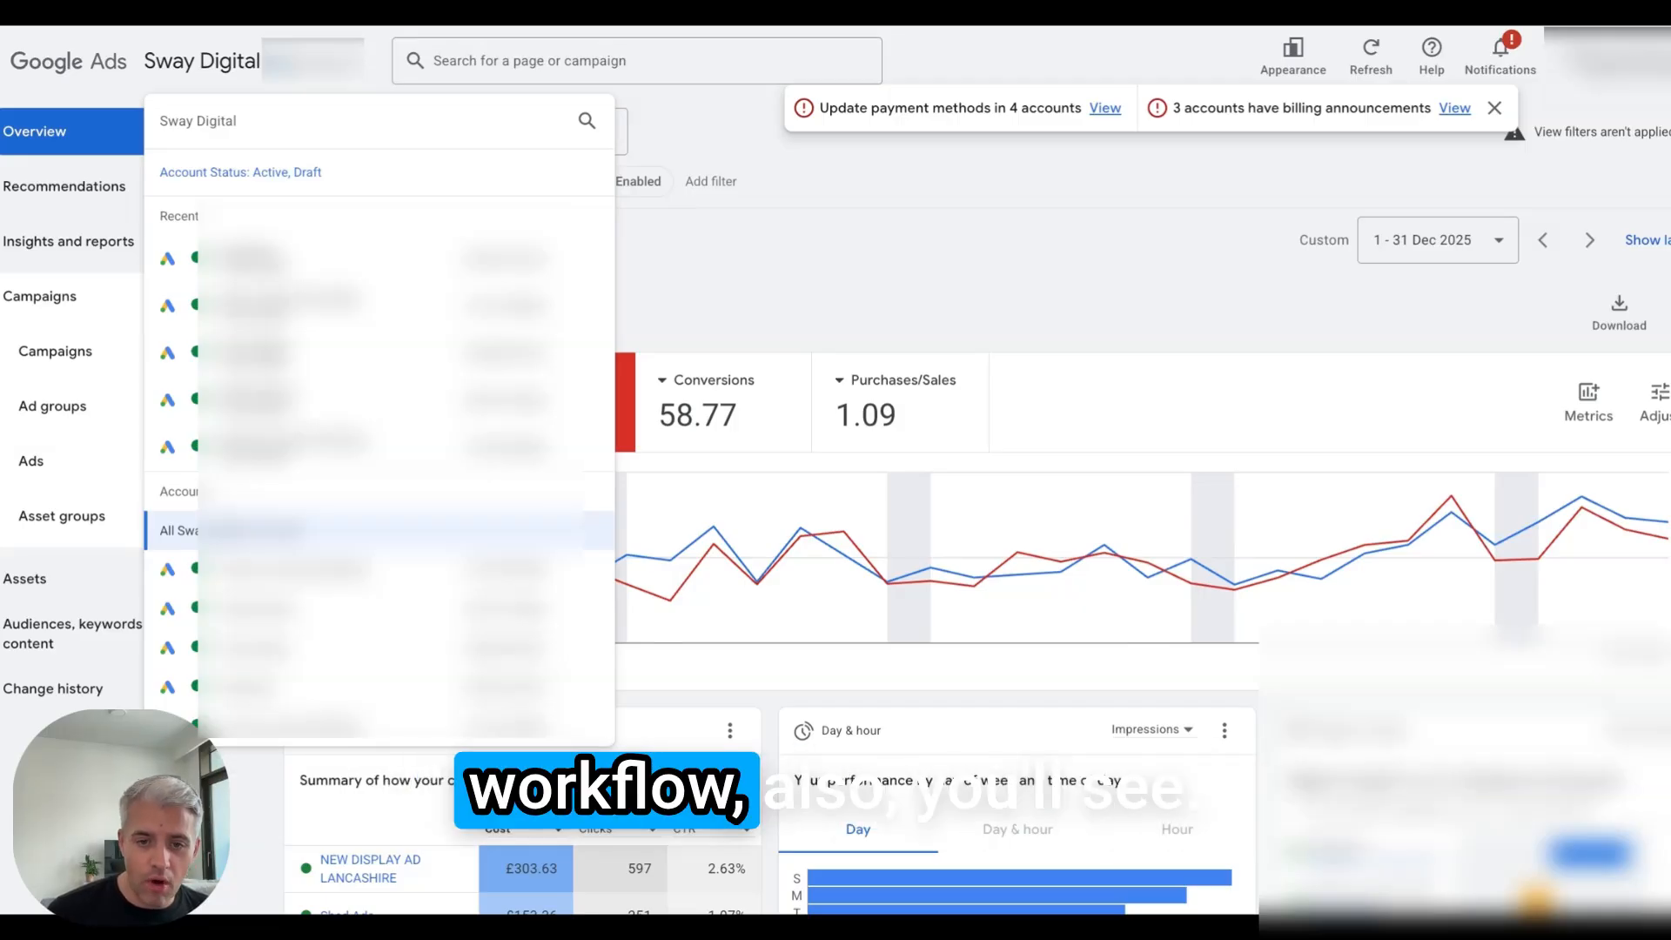
Switch to Google Ads and open the API centre in the manager account's admin settings.
left_click(2, 566)
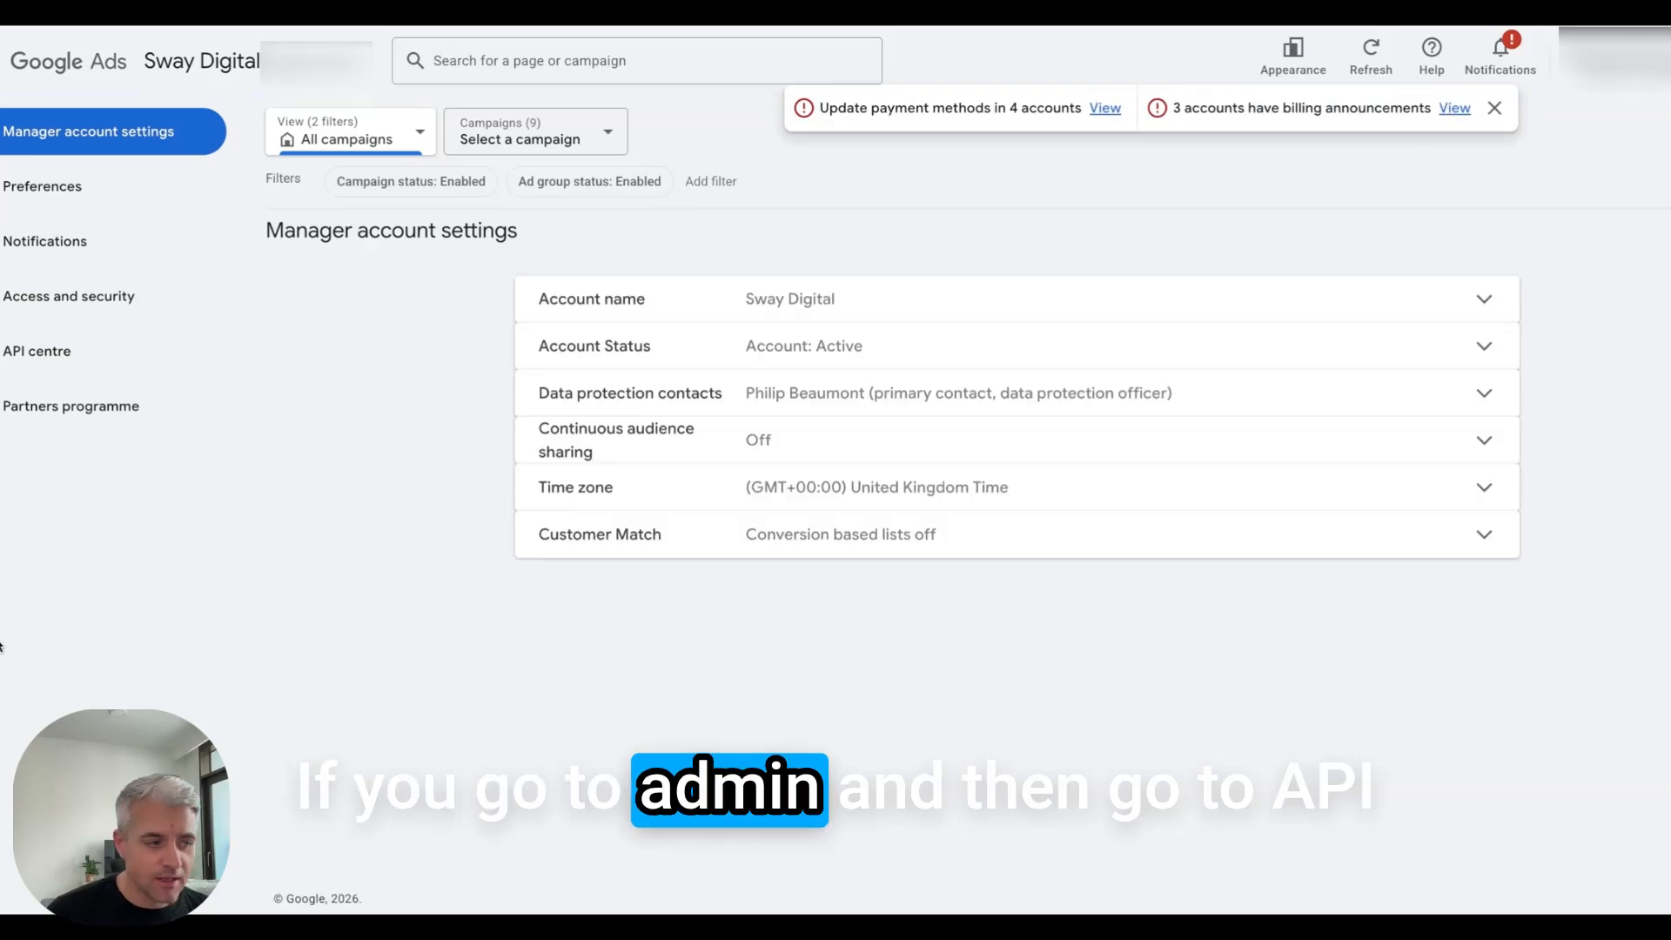
left_click(63, 360)
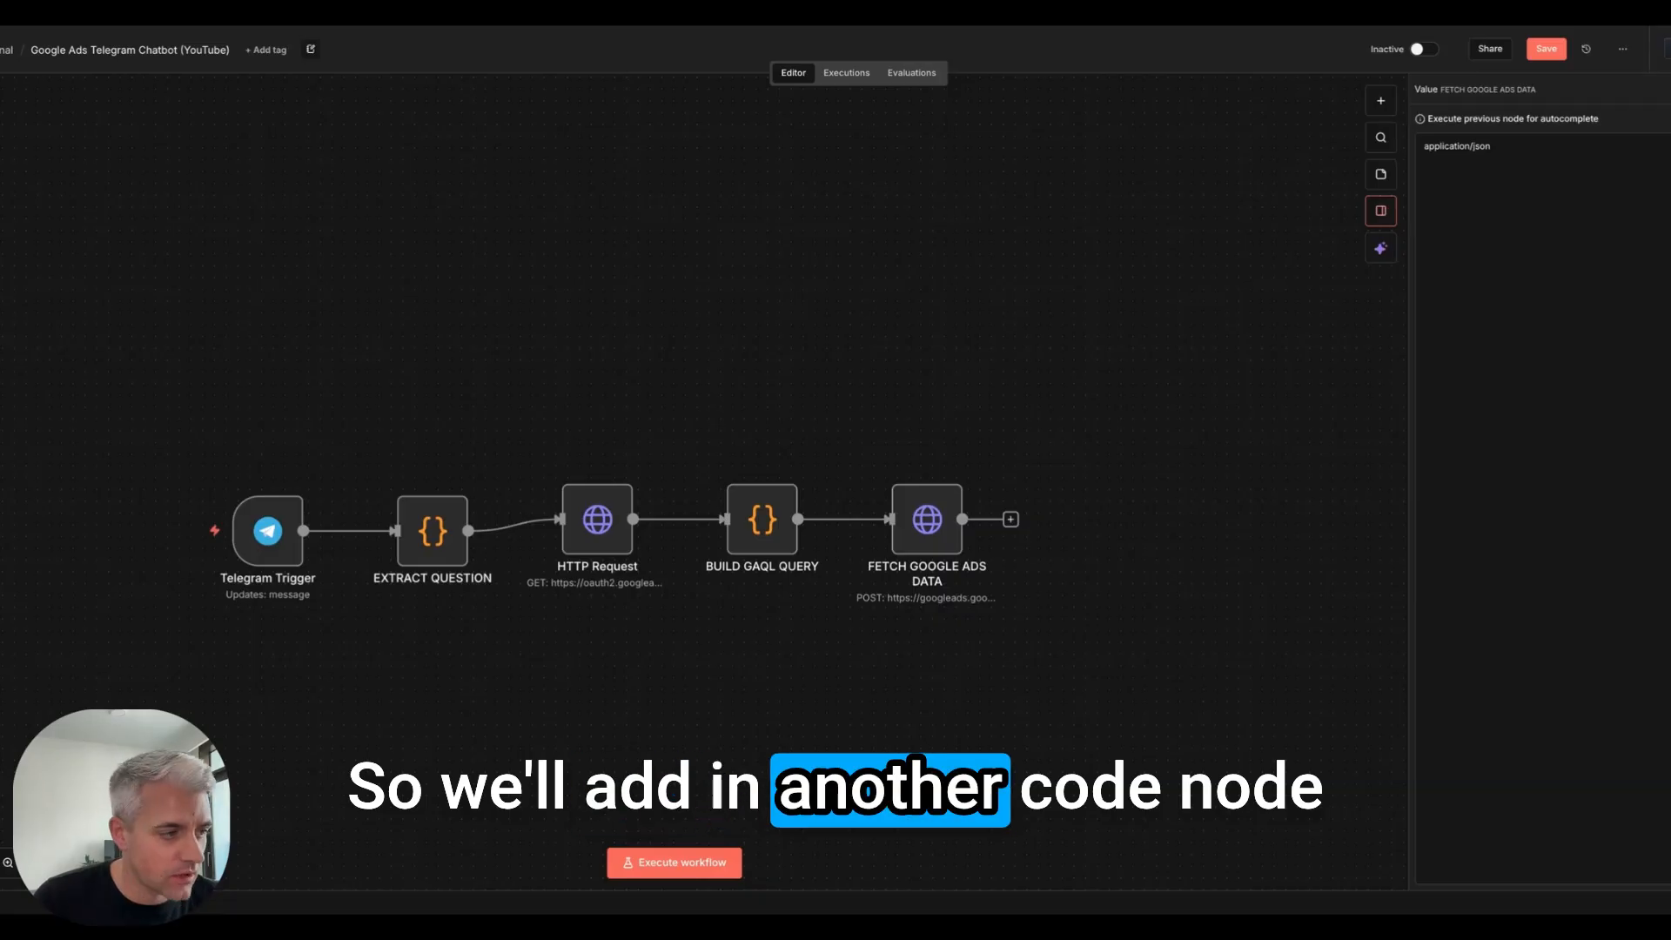
Return to the n8n workflow, add a Code node after FETCH GOOGLE ADS DATA and rename it FORMAT DATA FOR CLAUDE.
left_click(1011, 518)
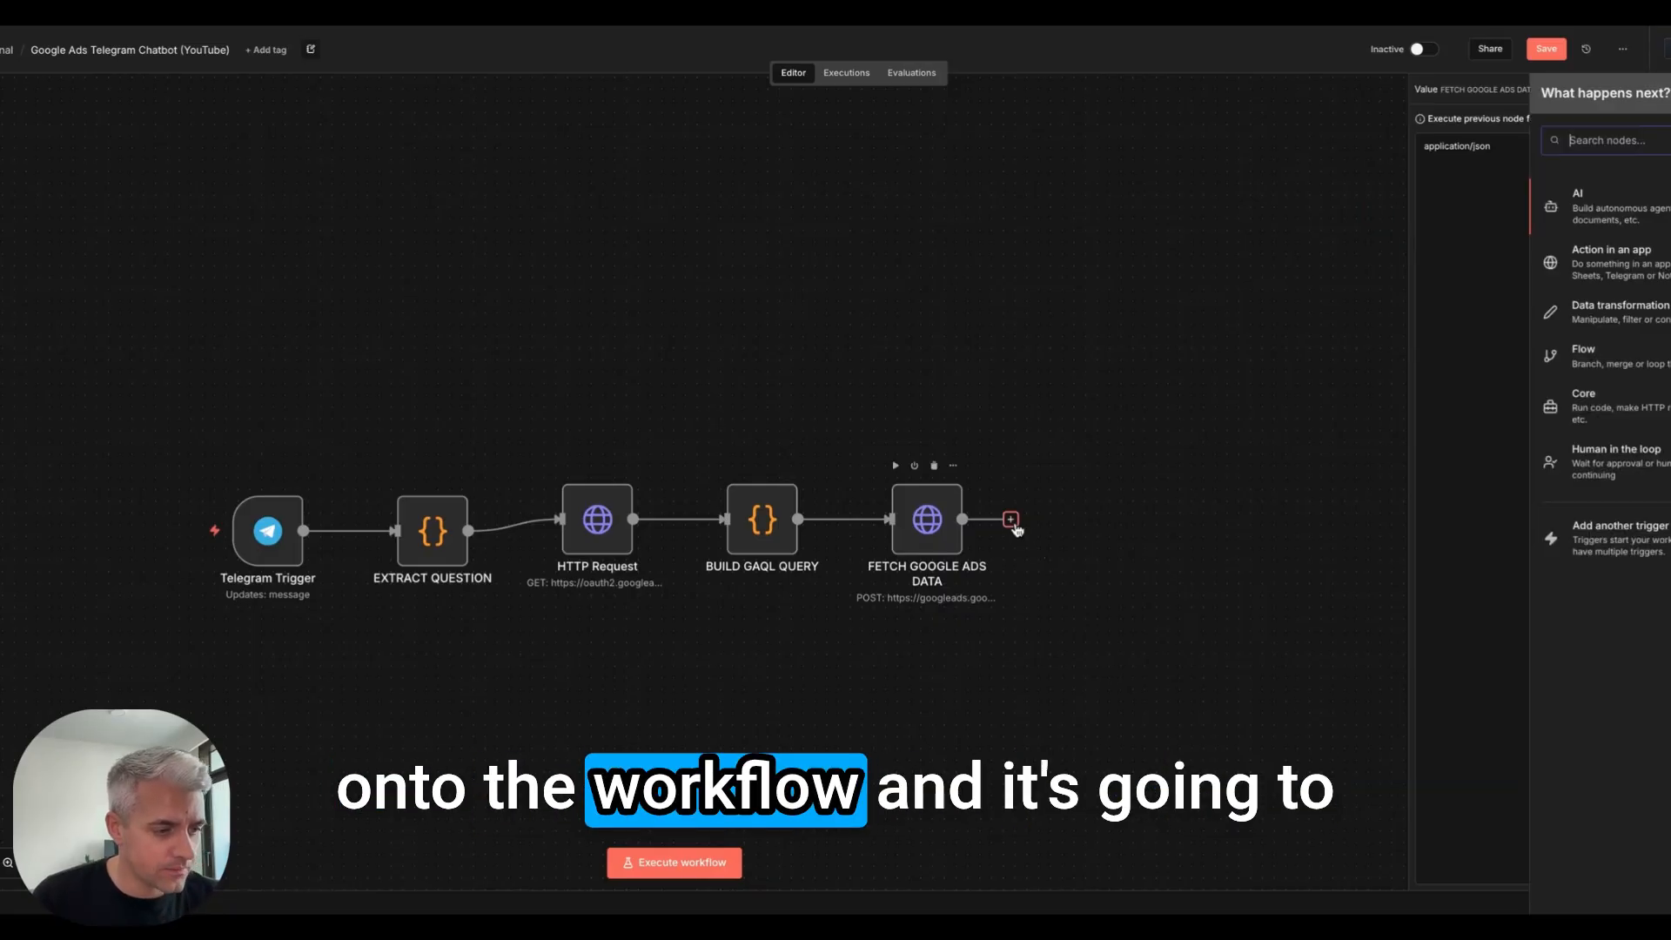
type("code")
key("Return")
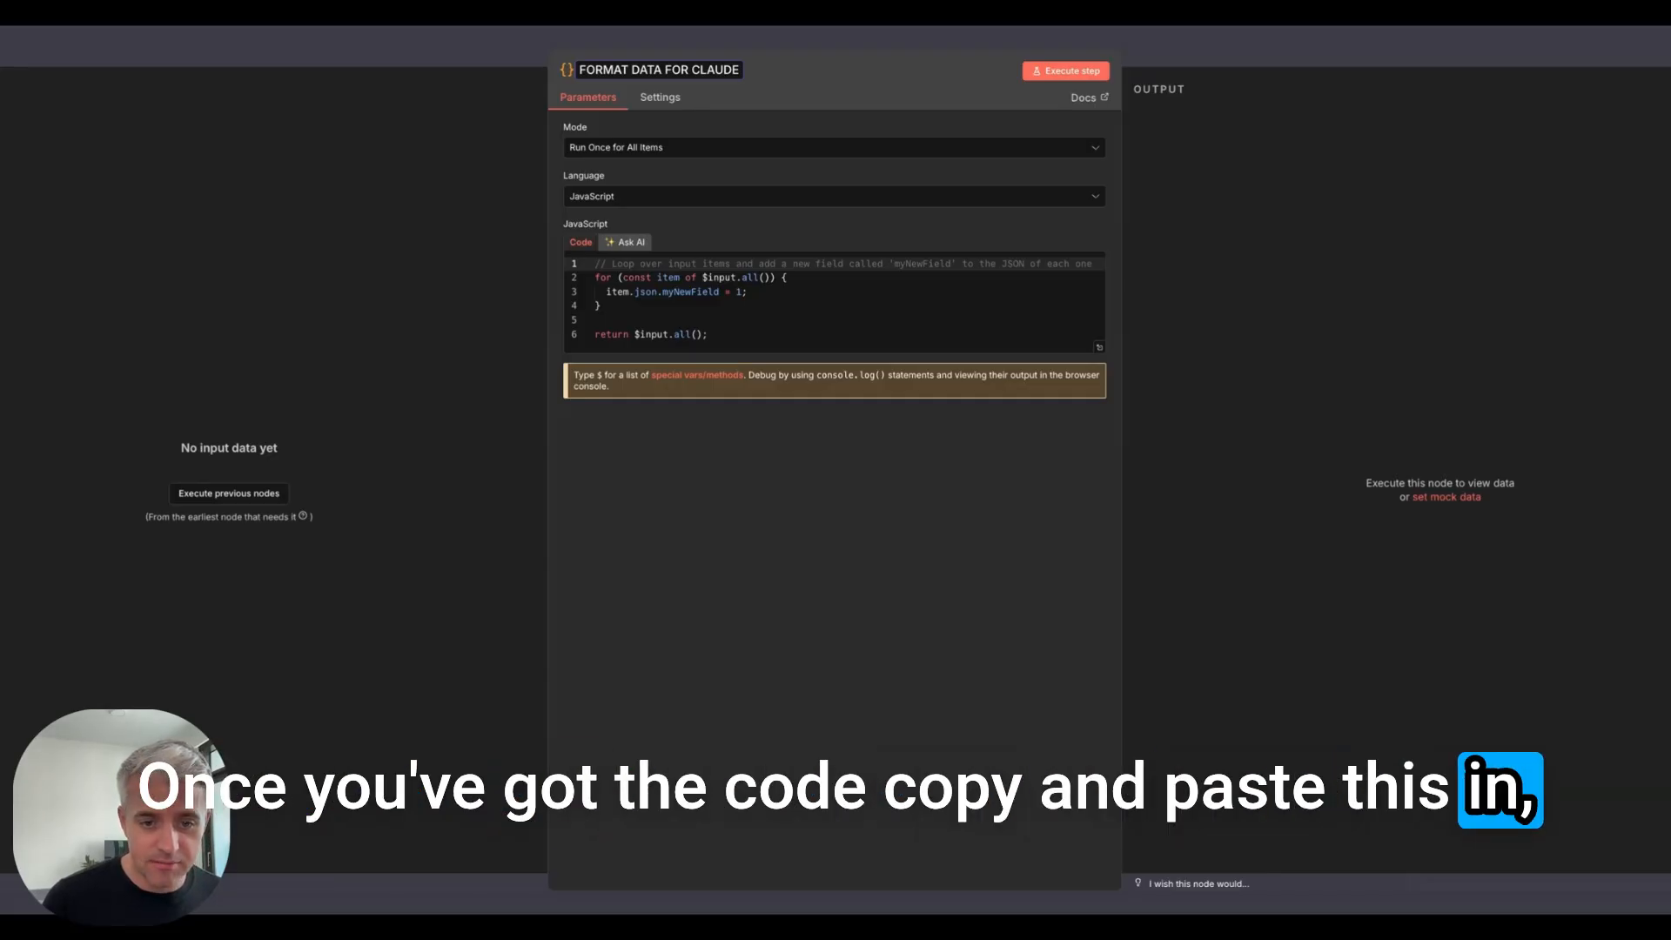
Replace the FORMAT DATA FOR CLAUDE node's default code with the prepared formatting script and review it from the first line down.
key("ctrl+a")
key("ctrl+v")
key("BackSpace")
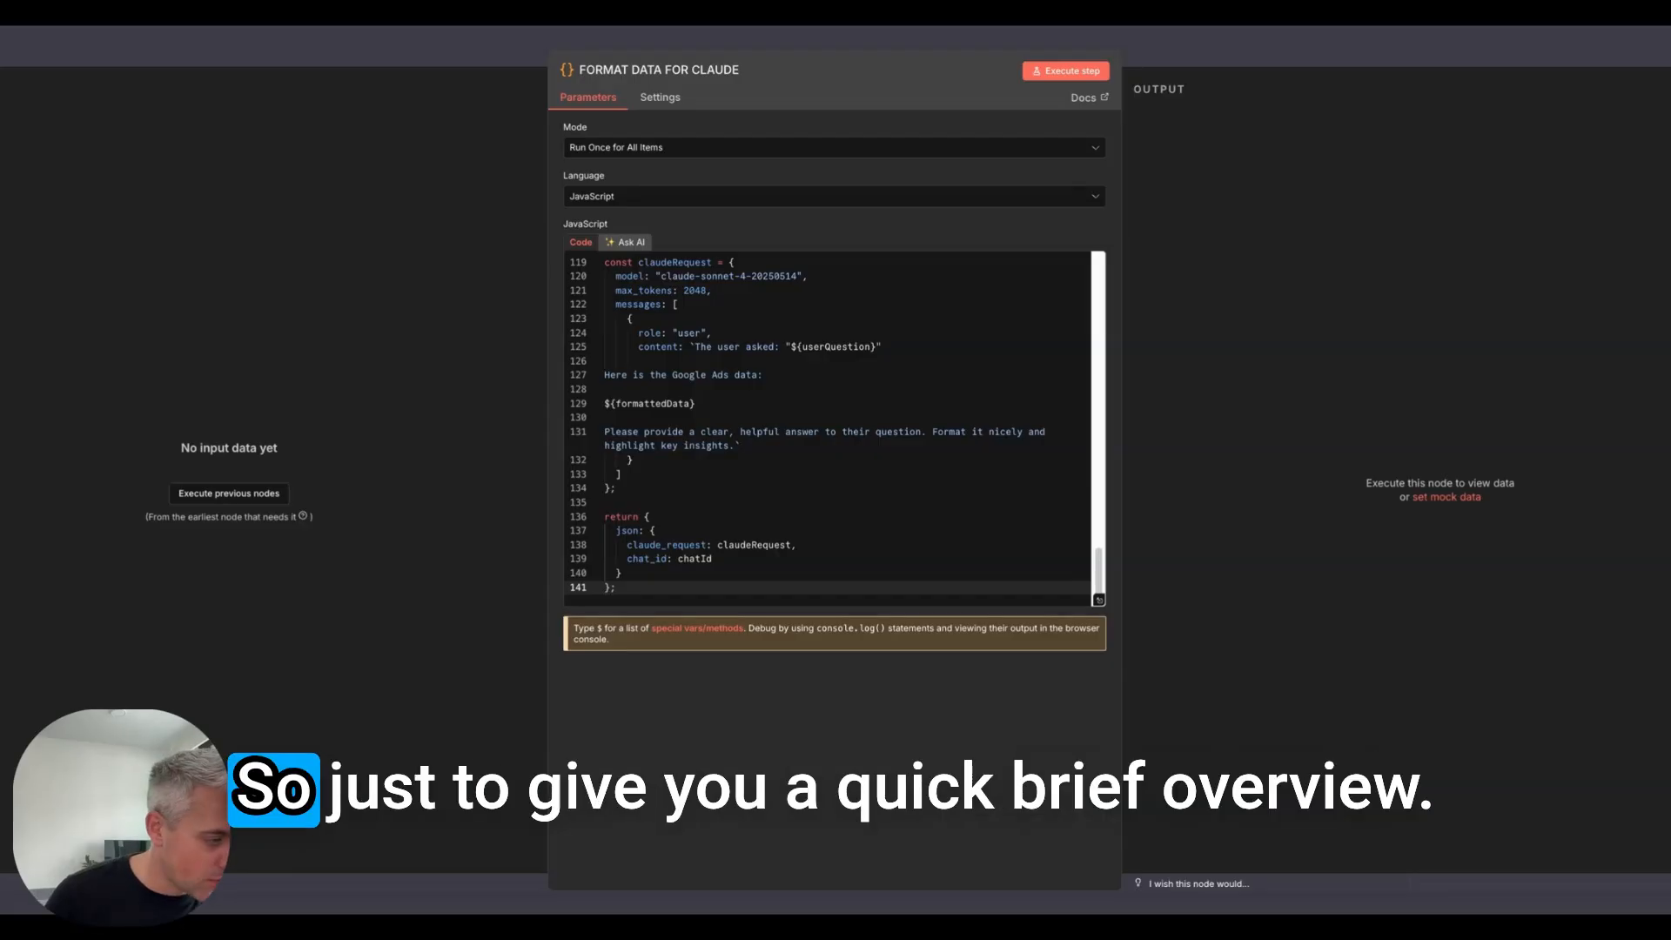
scroll(827, 426, "up", 10)
scroll(827, 427, "up", 13)
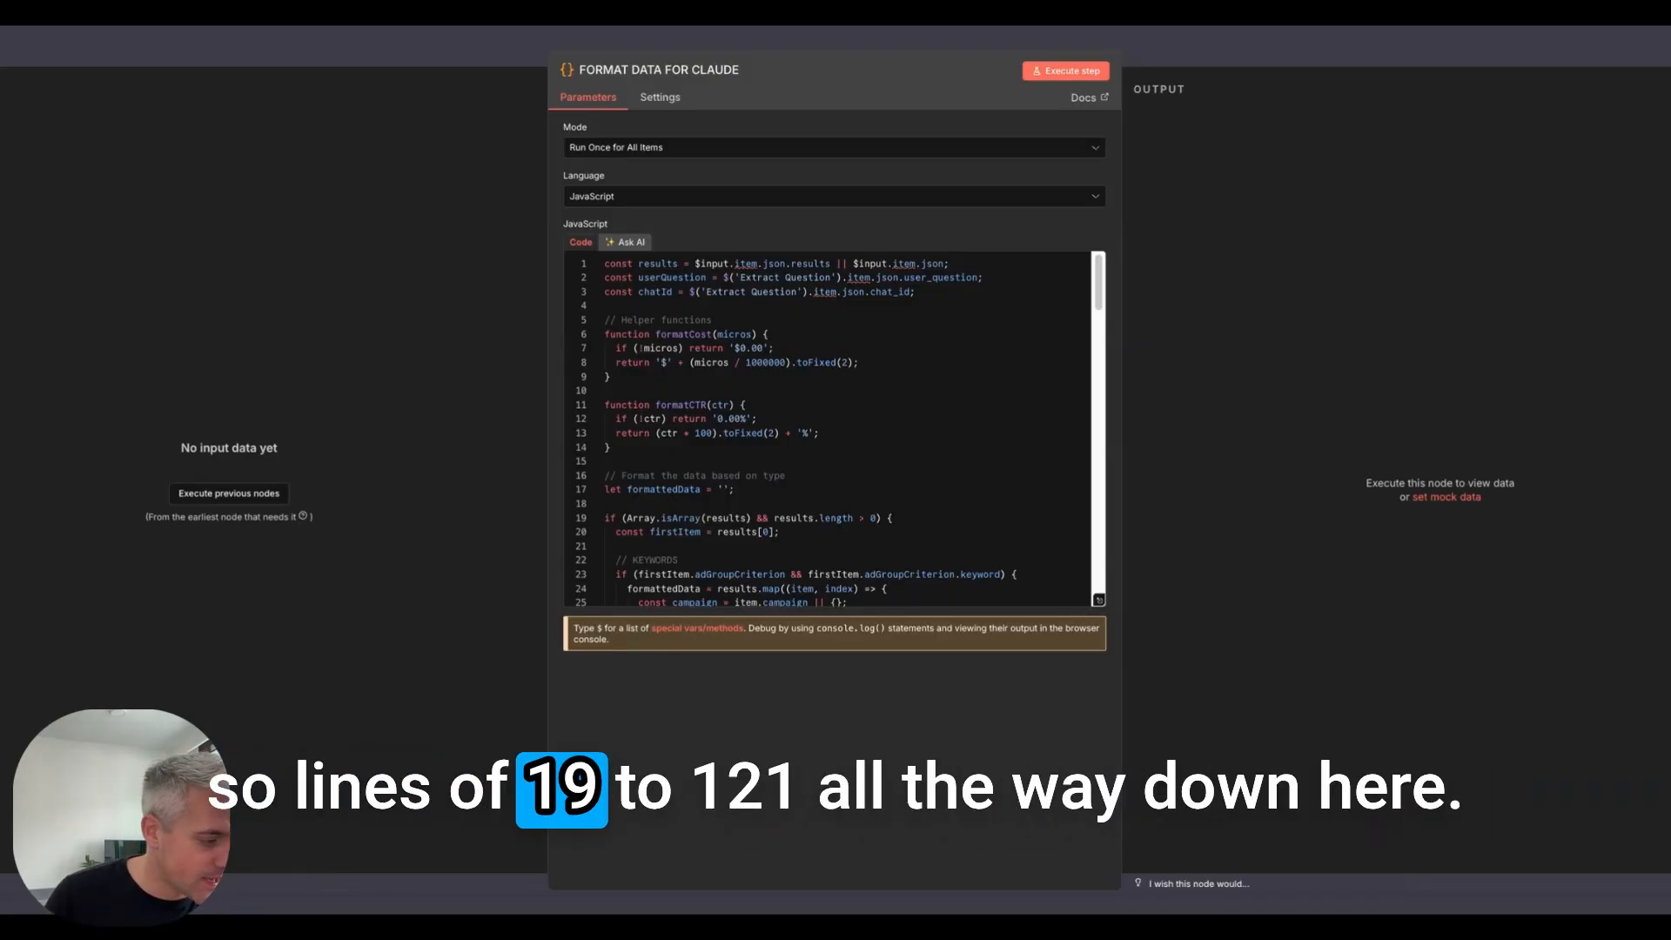
scroll(831, 429, "down", 10)
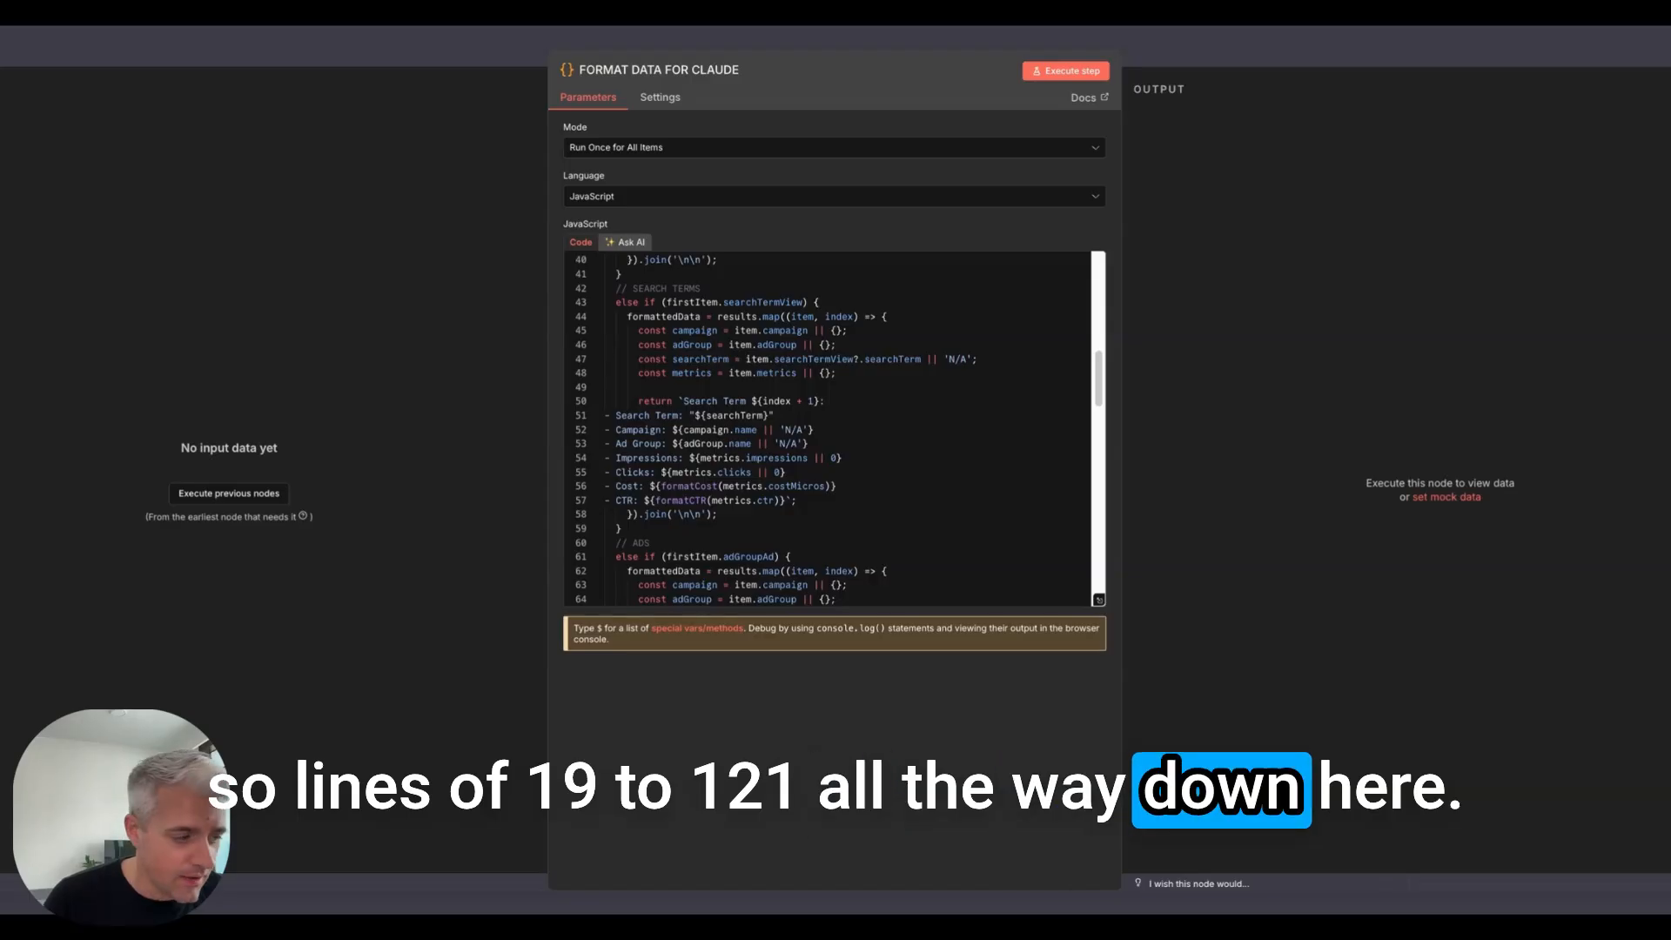
scroll(831, 428, "down", 10)
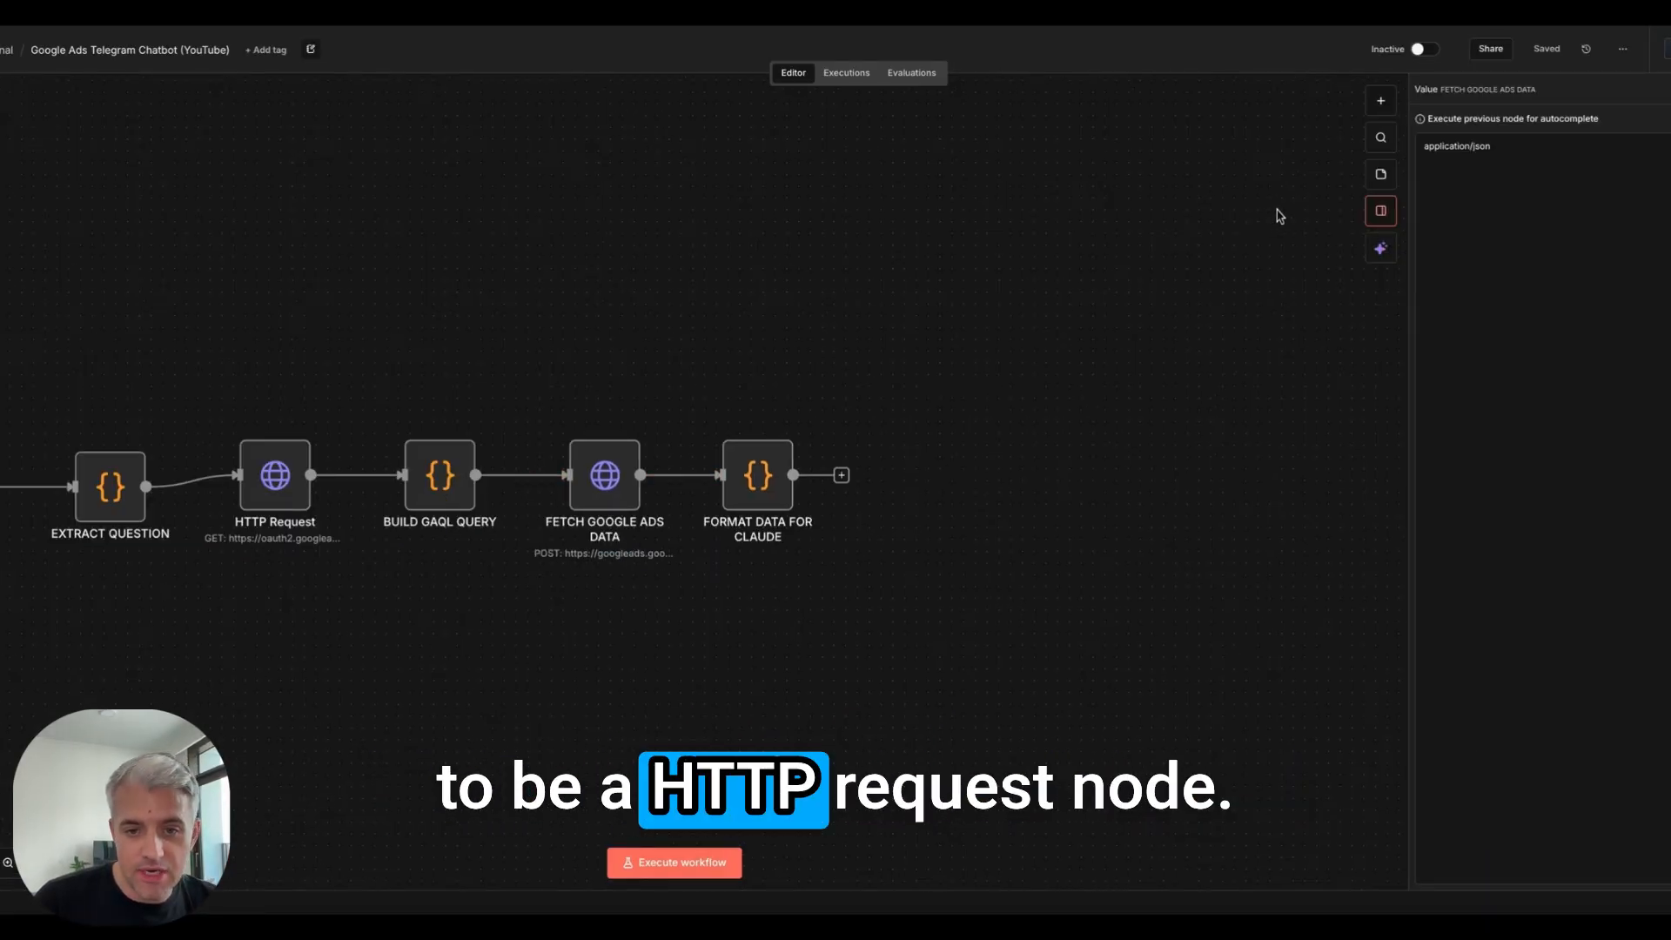
Add an HTTP Request node after FORMAT DATA FOR CLAUDE and rename it ASK CLAUDE.
left_click(841, 477)
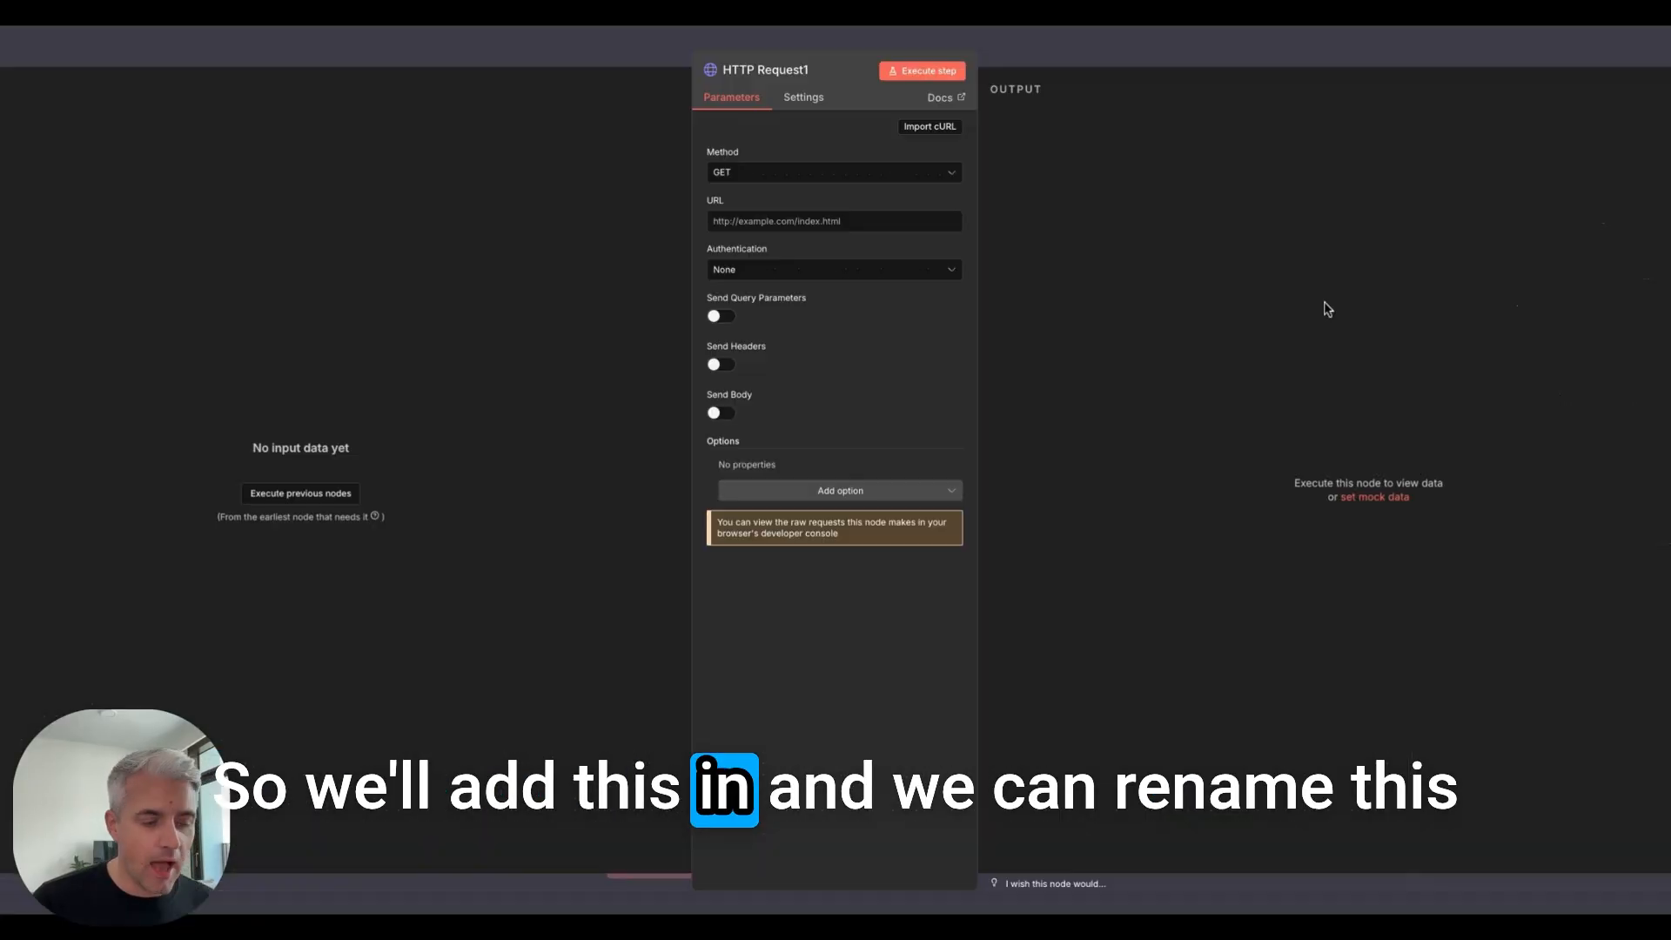
type("ASK CLAUDE")
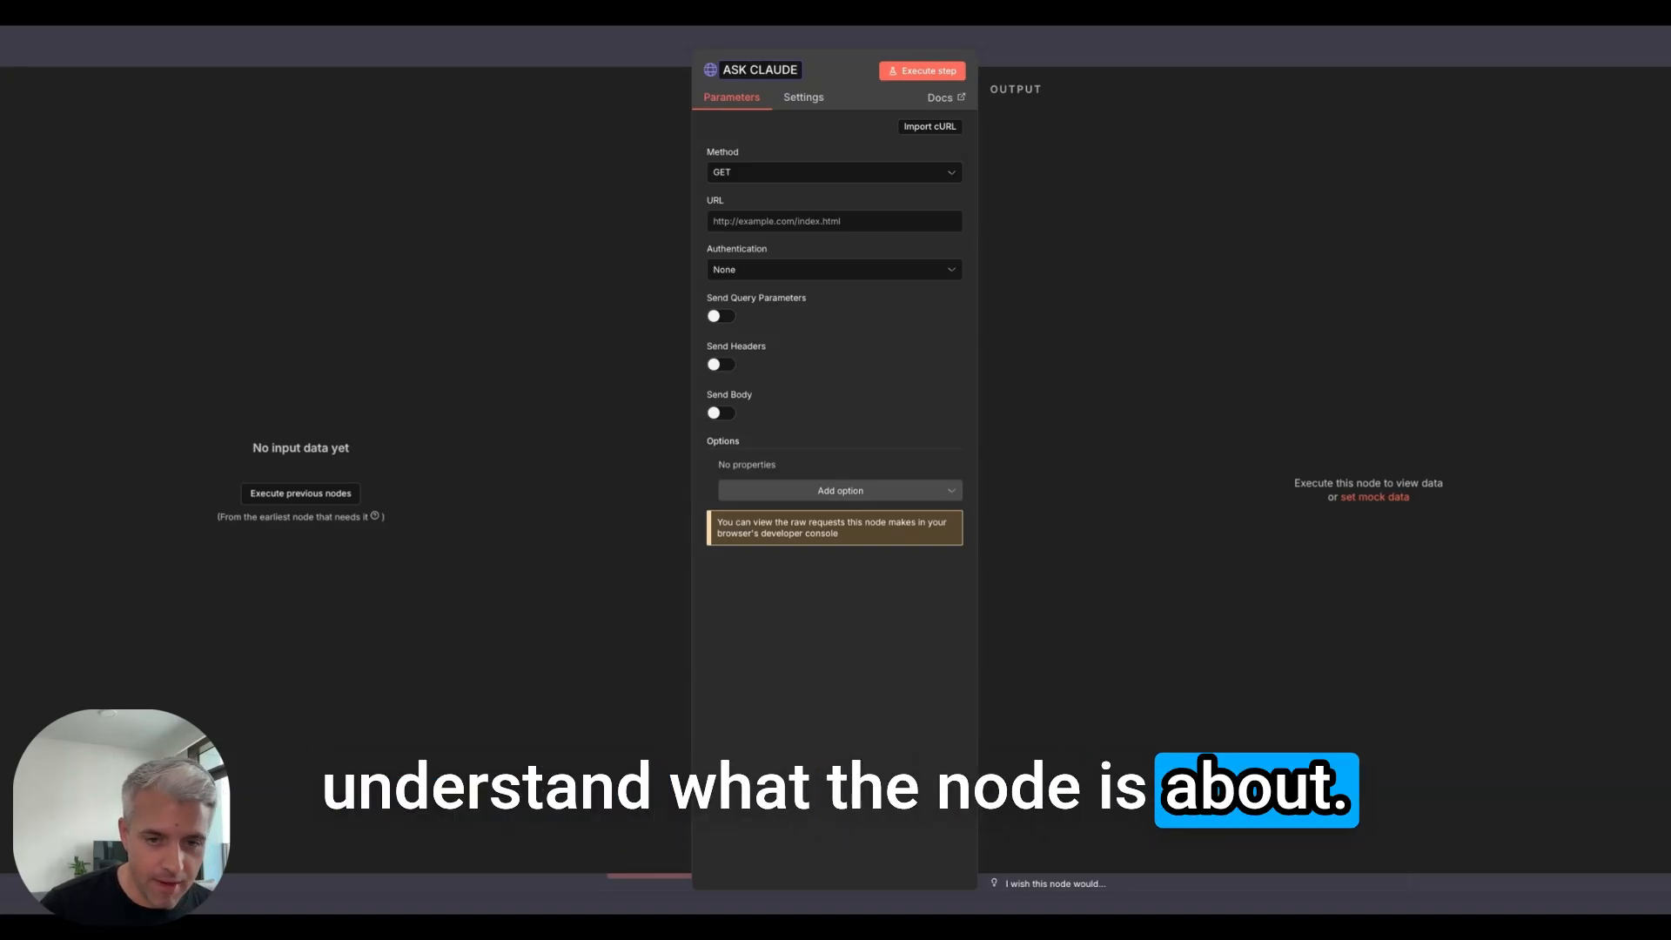
Set the ASK CLAUDE request's method to POST and enter the Claude API URL.
left_click(957, 182)
left_click(956, 182)
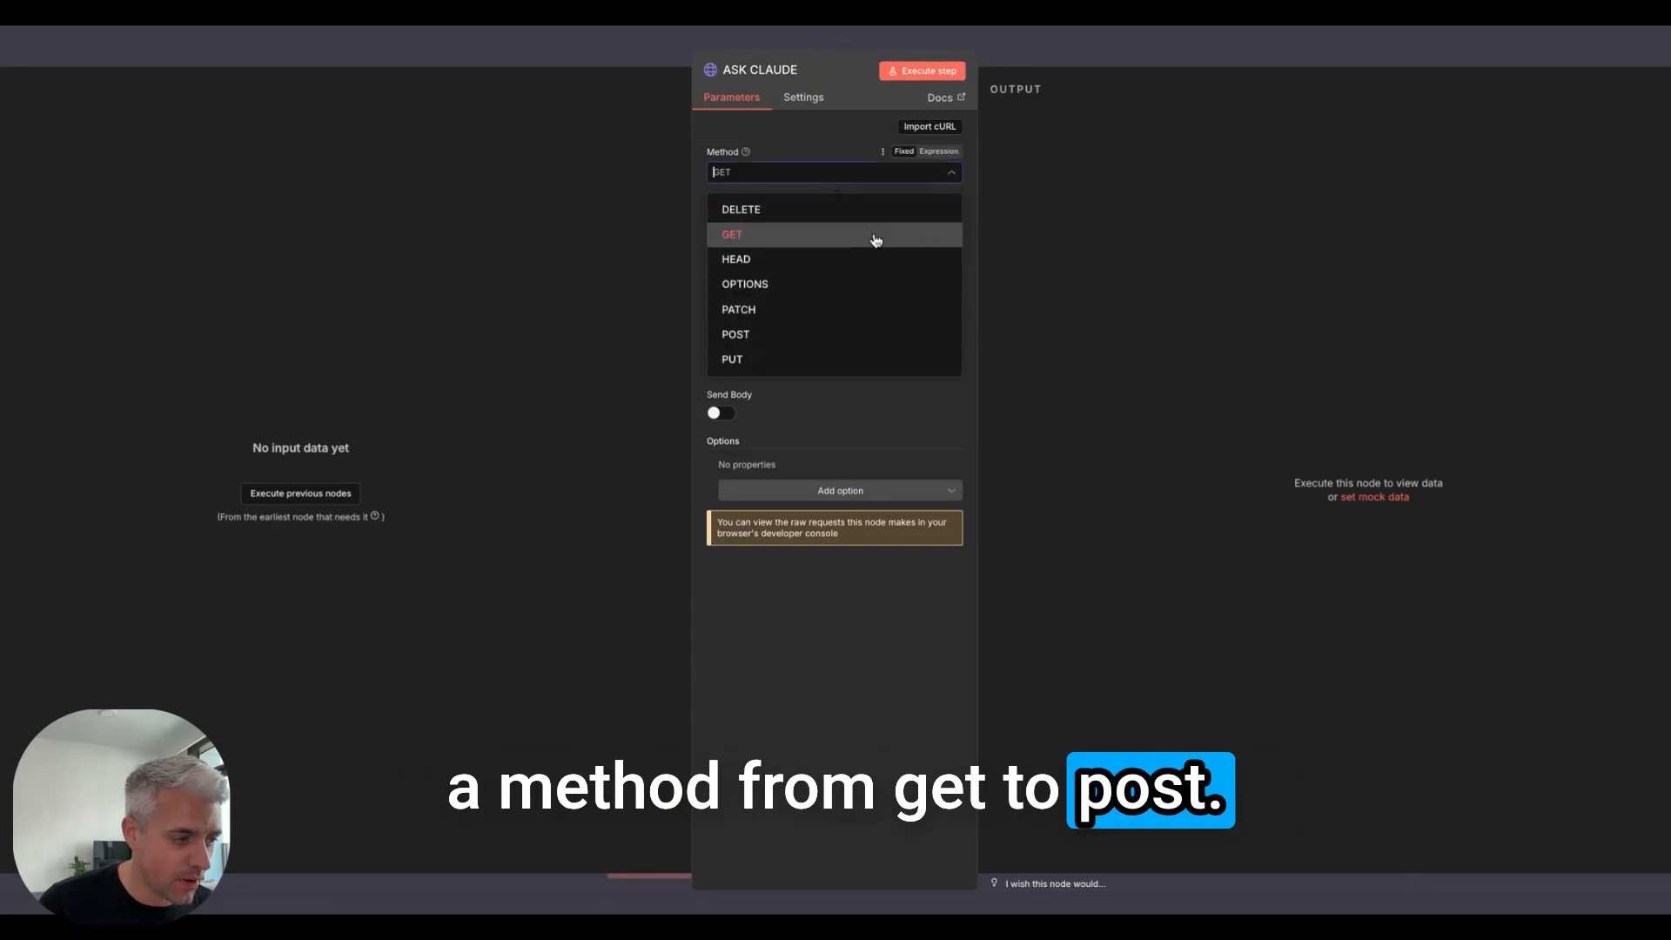
left_click(828, 331)
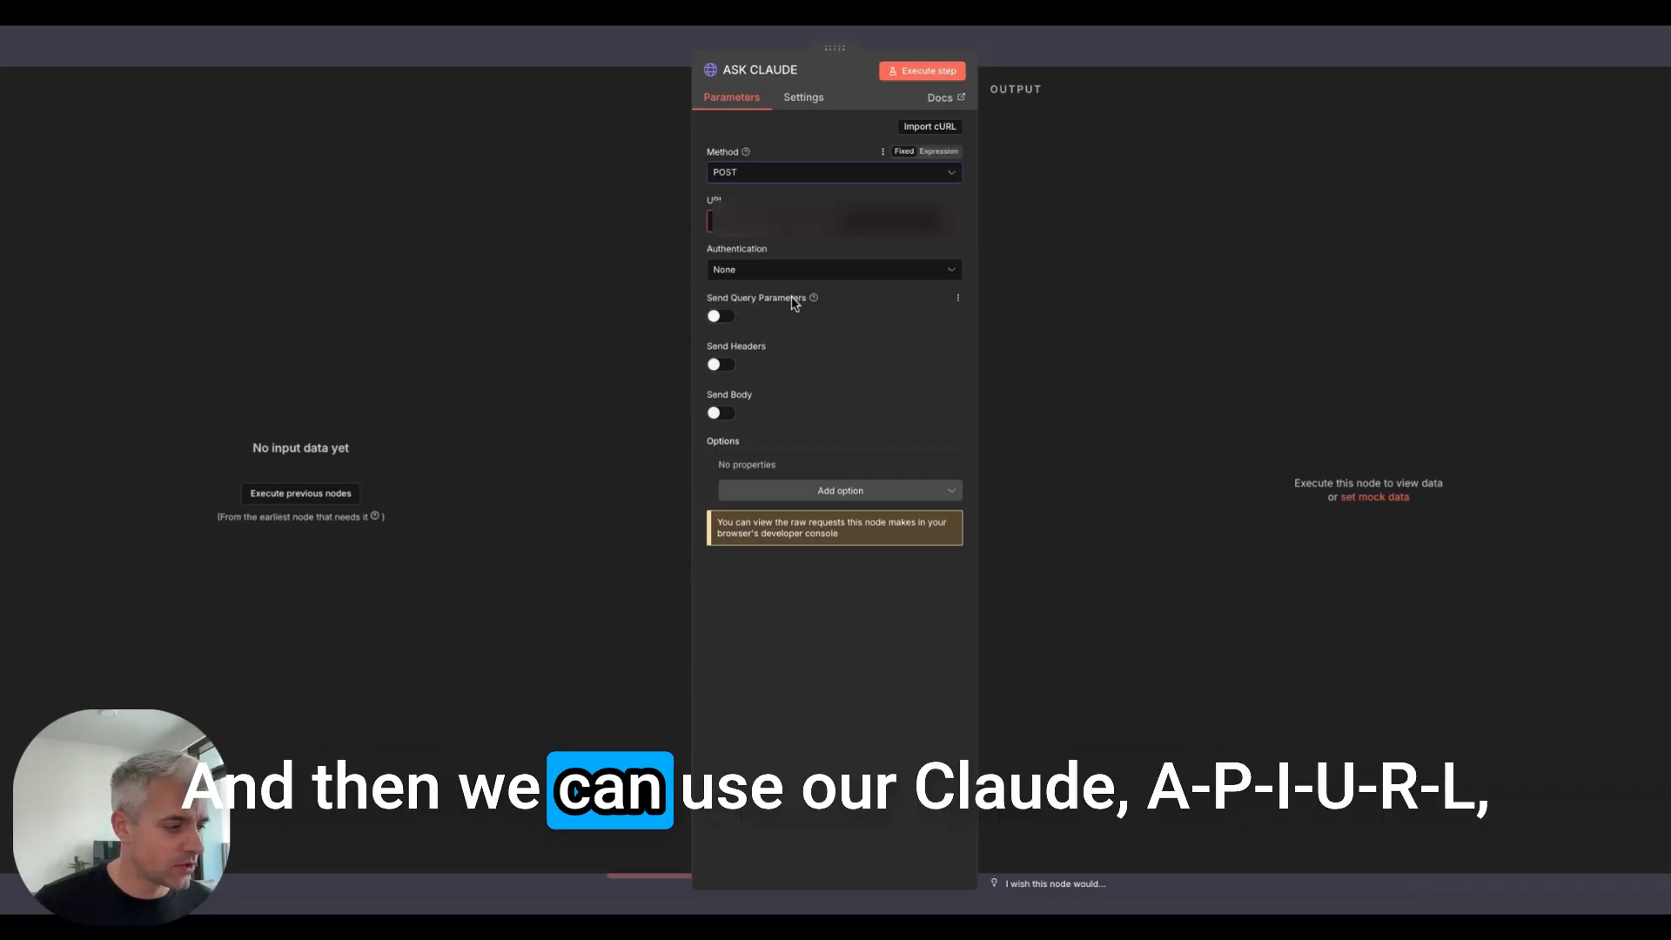
left_click(787, 222)
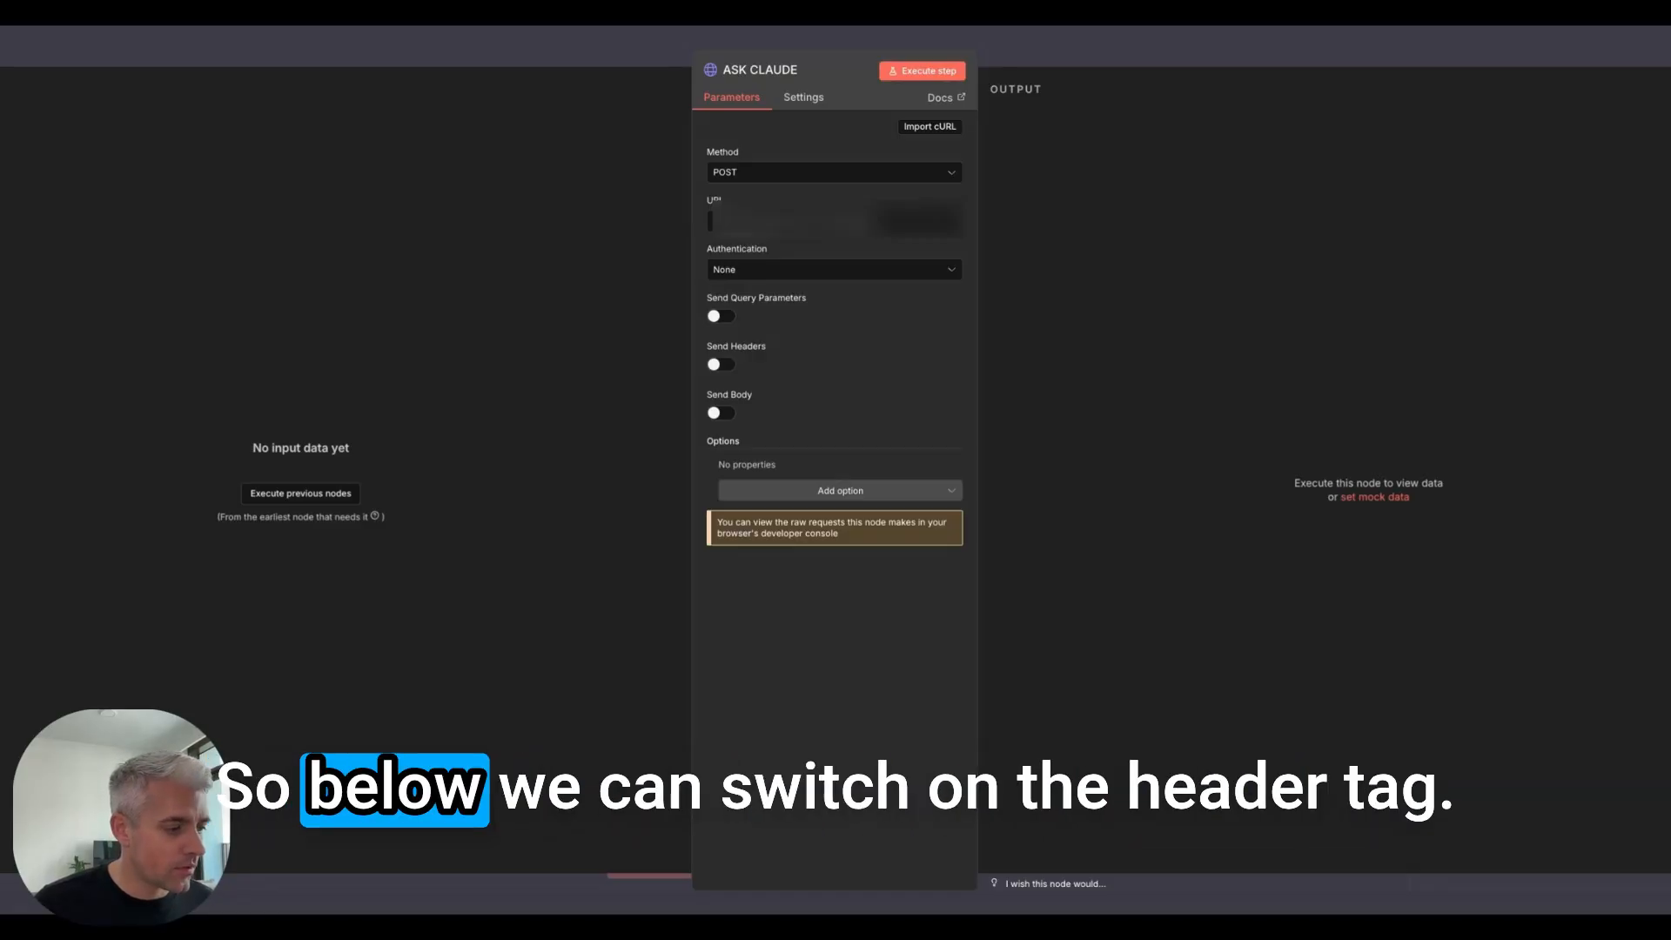
Enable sending headers on the ASK CLAUDE request and add an x-api-key header containing the Claude API key.
left_click(719, 366)
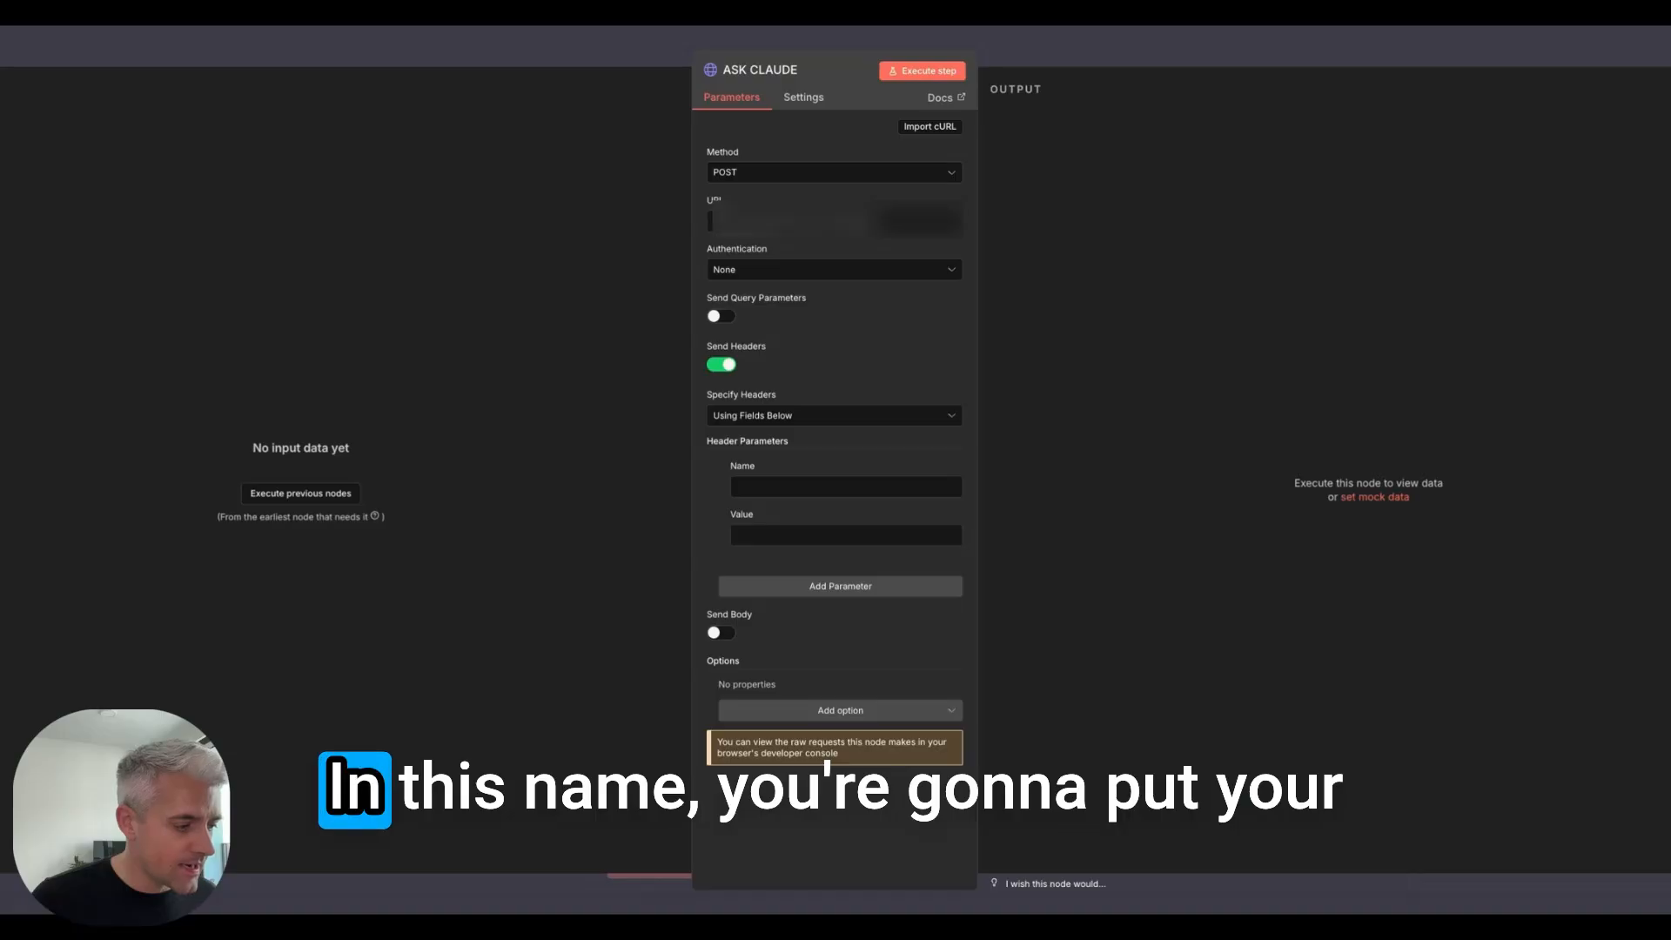
left_click(796, 489)
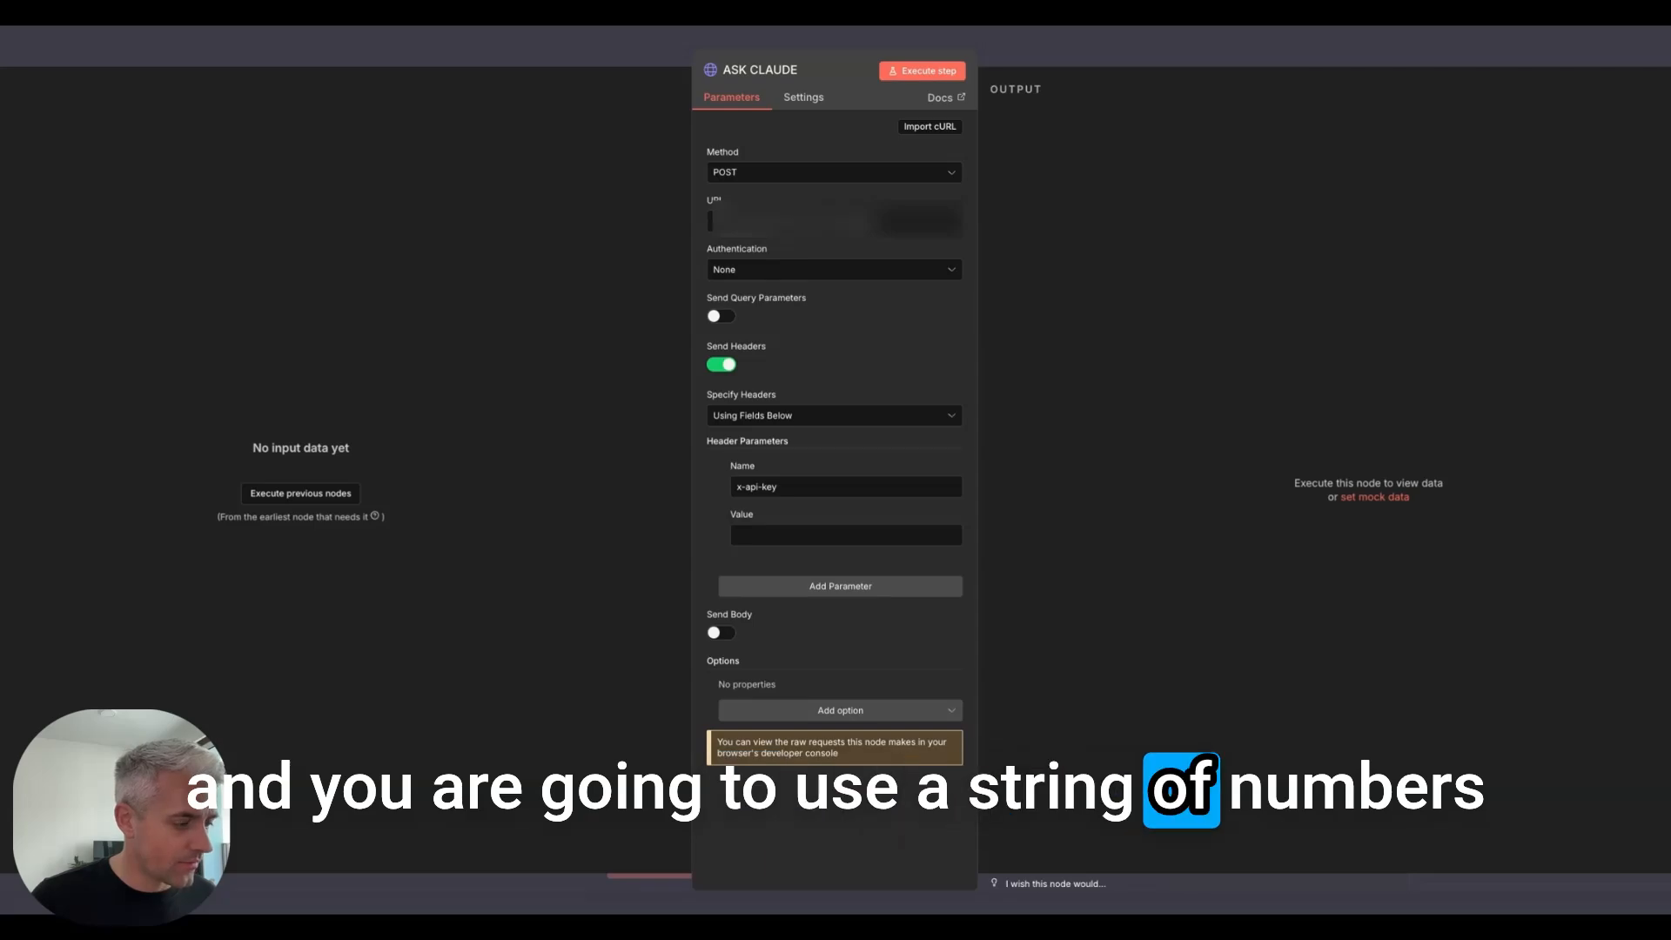
left_click(832, 527)
key("ctrl+v")
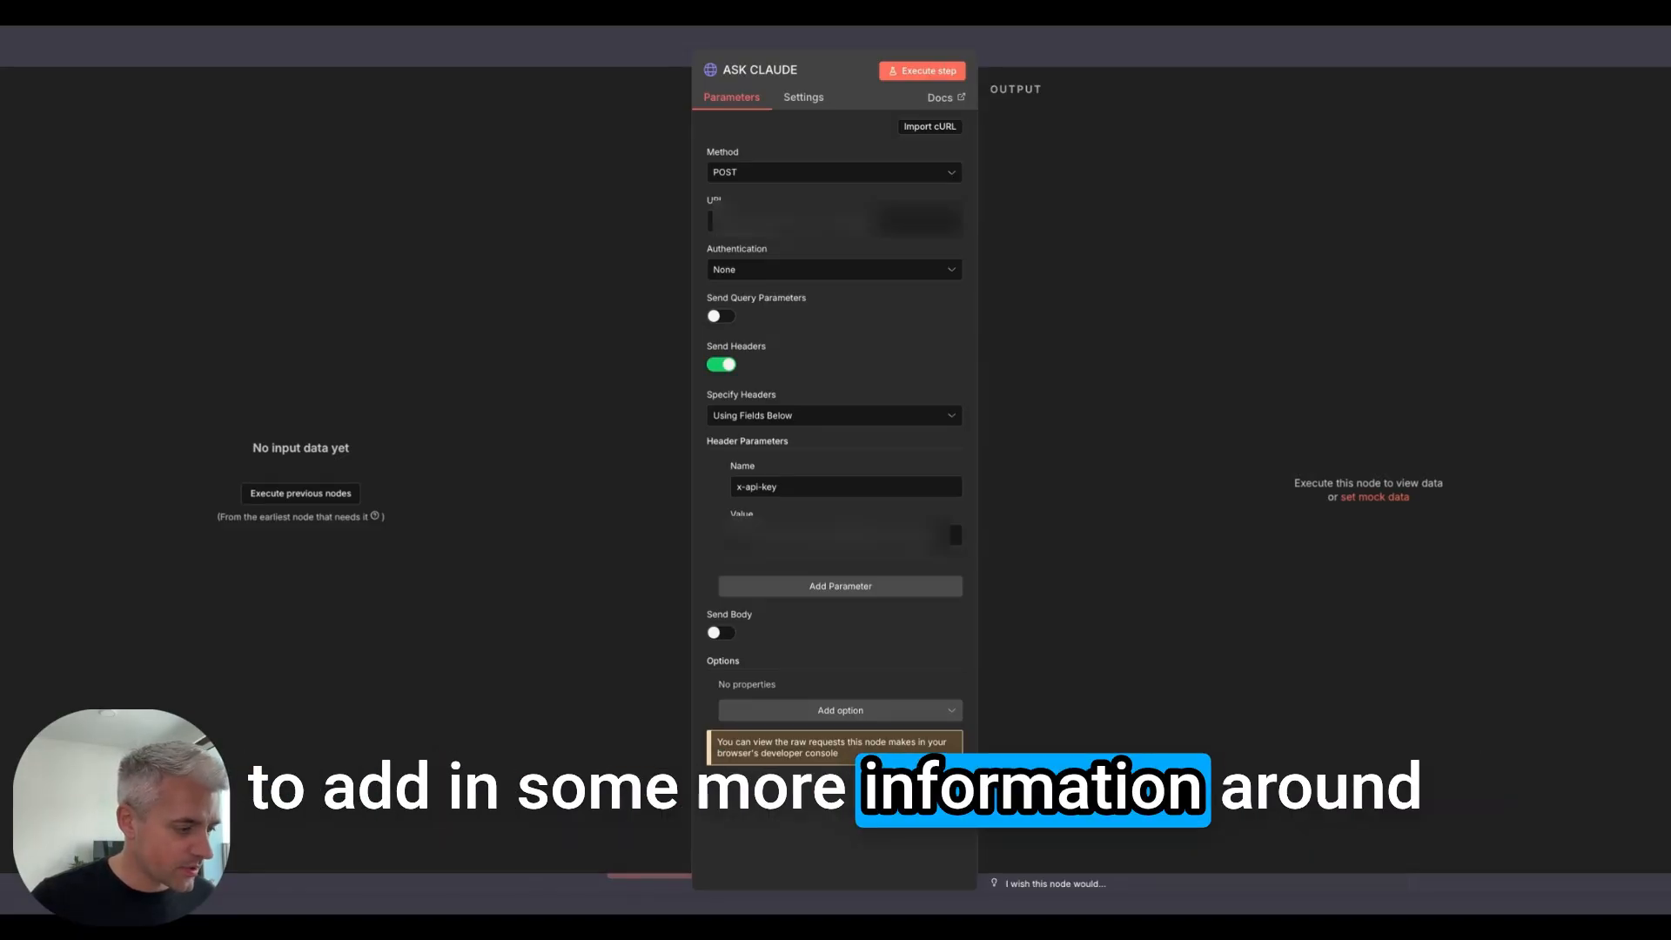
Add a second header parameter to the ASK CLAUDE request named anthropic-version with the value 2023-06-01.
left_click(828, 586)
left_click(798, 612)
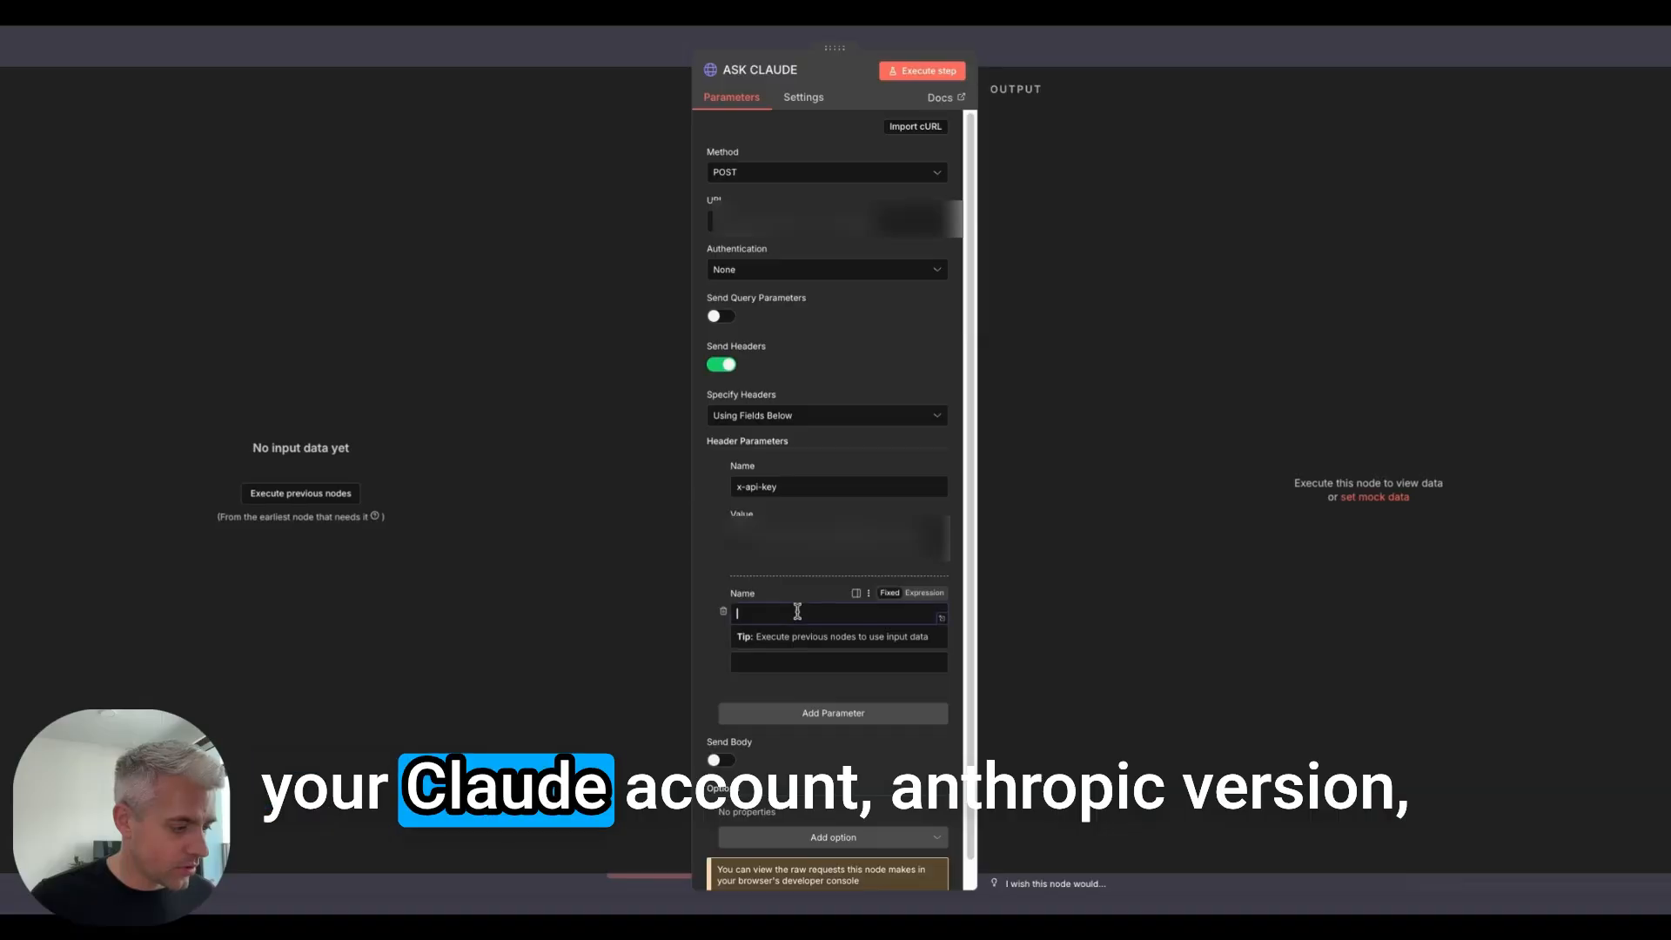
type("anthropic-version")
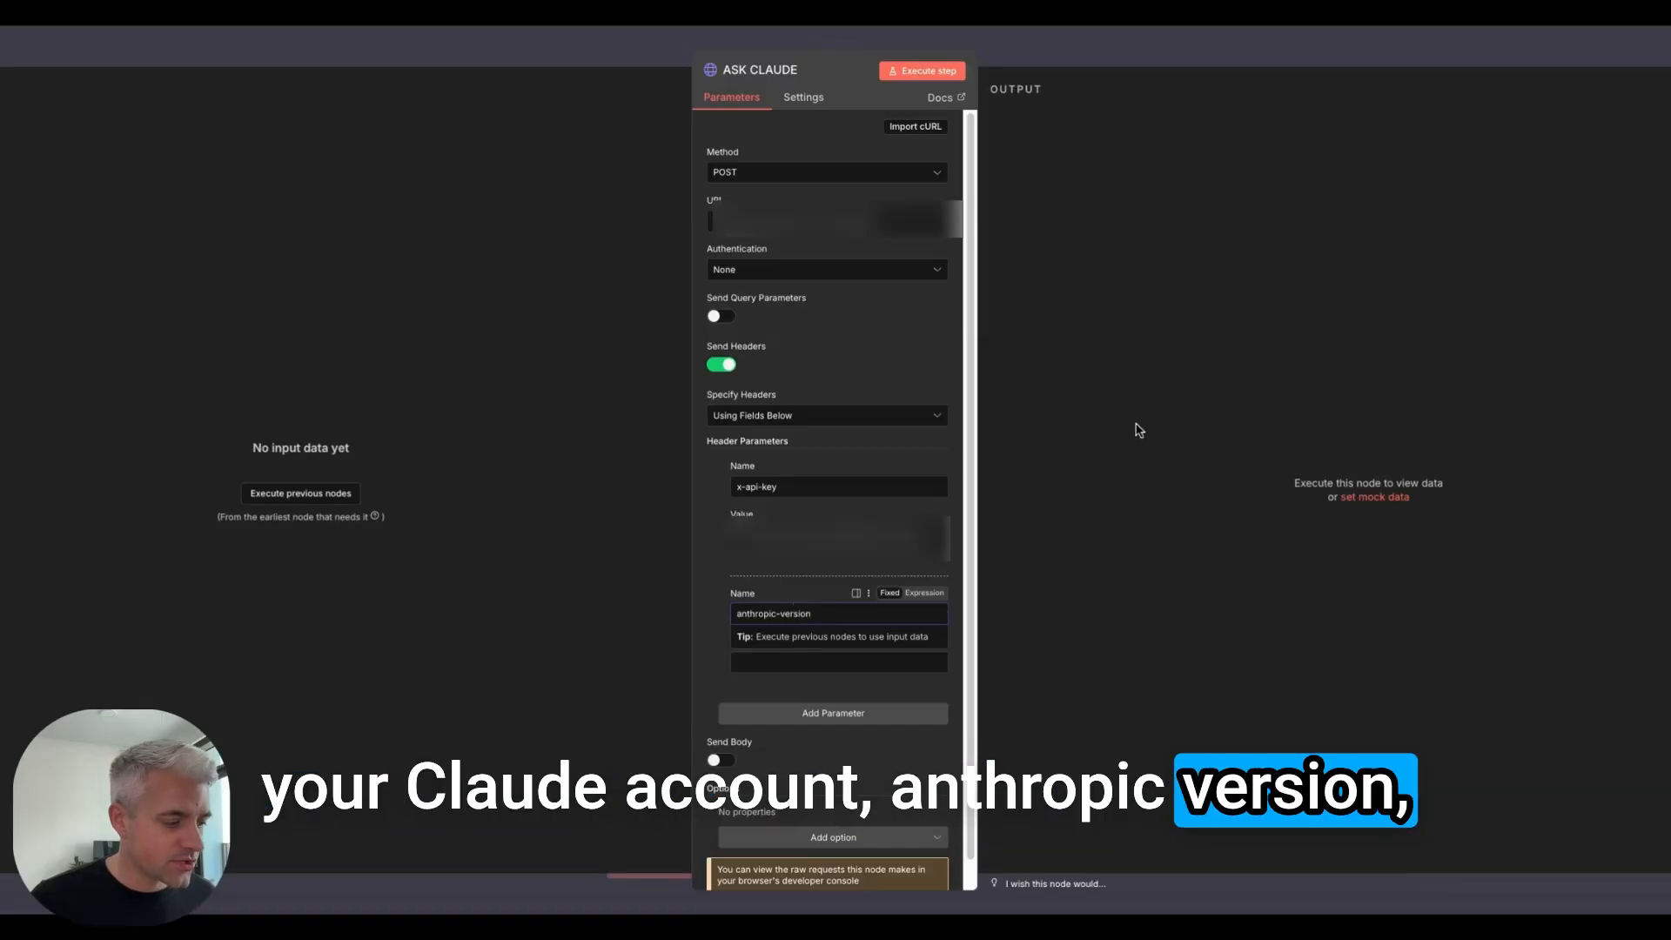
left_click(678, 28)
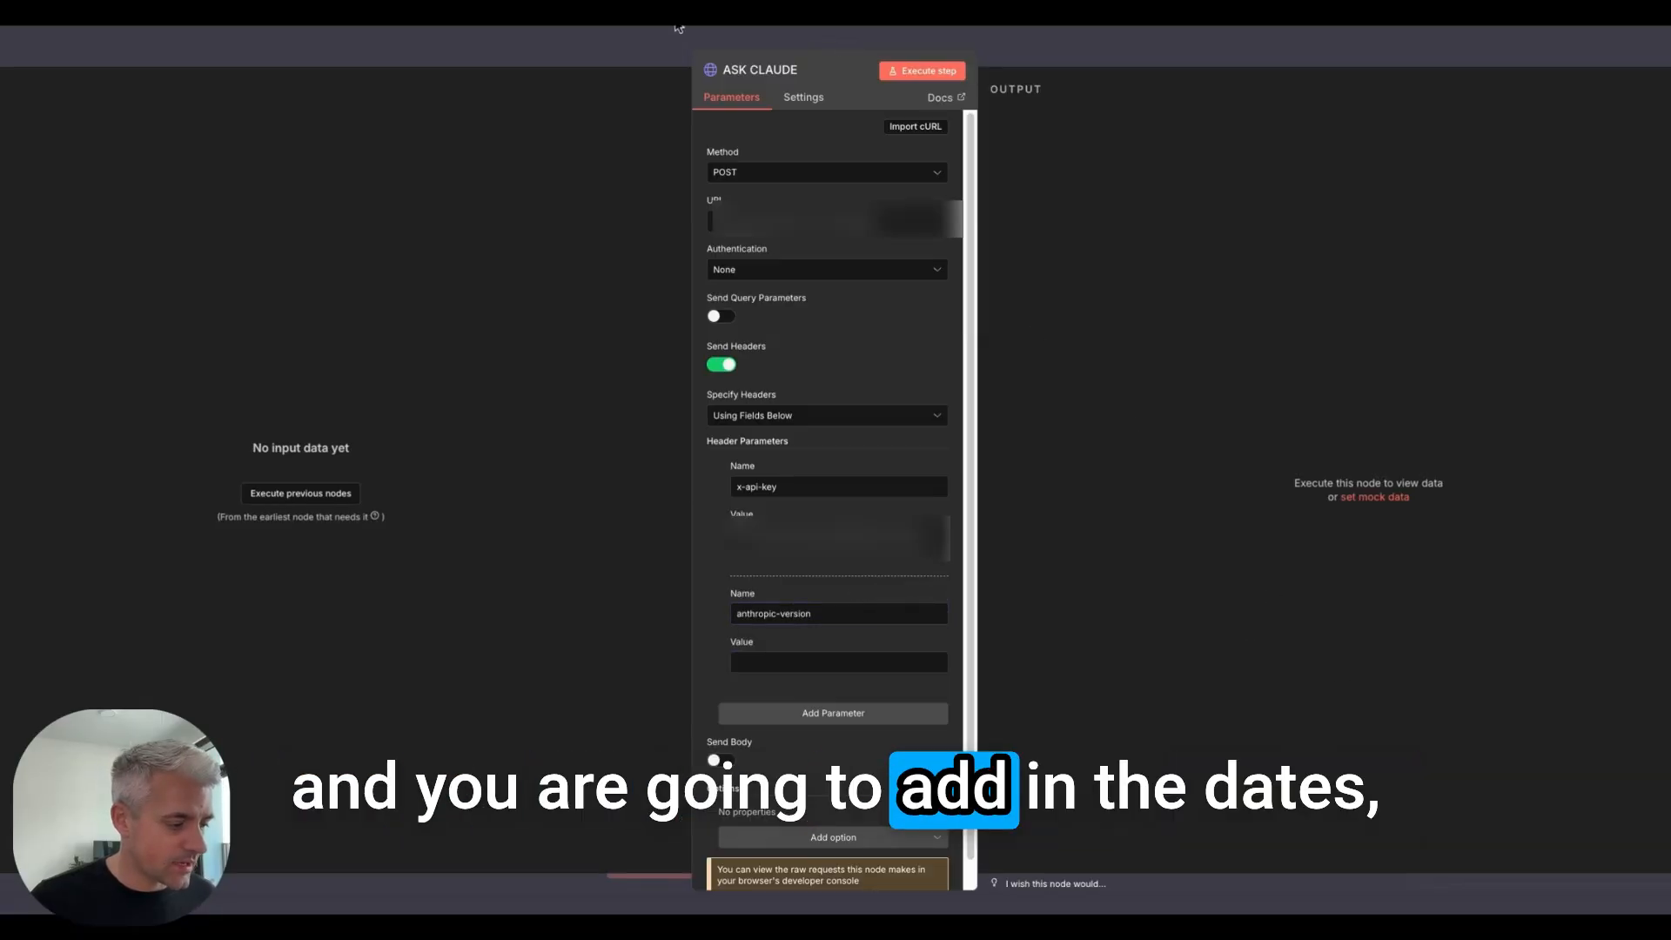
left_click(852, 664)
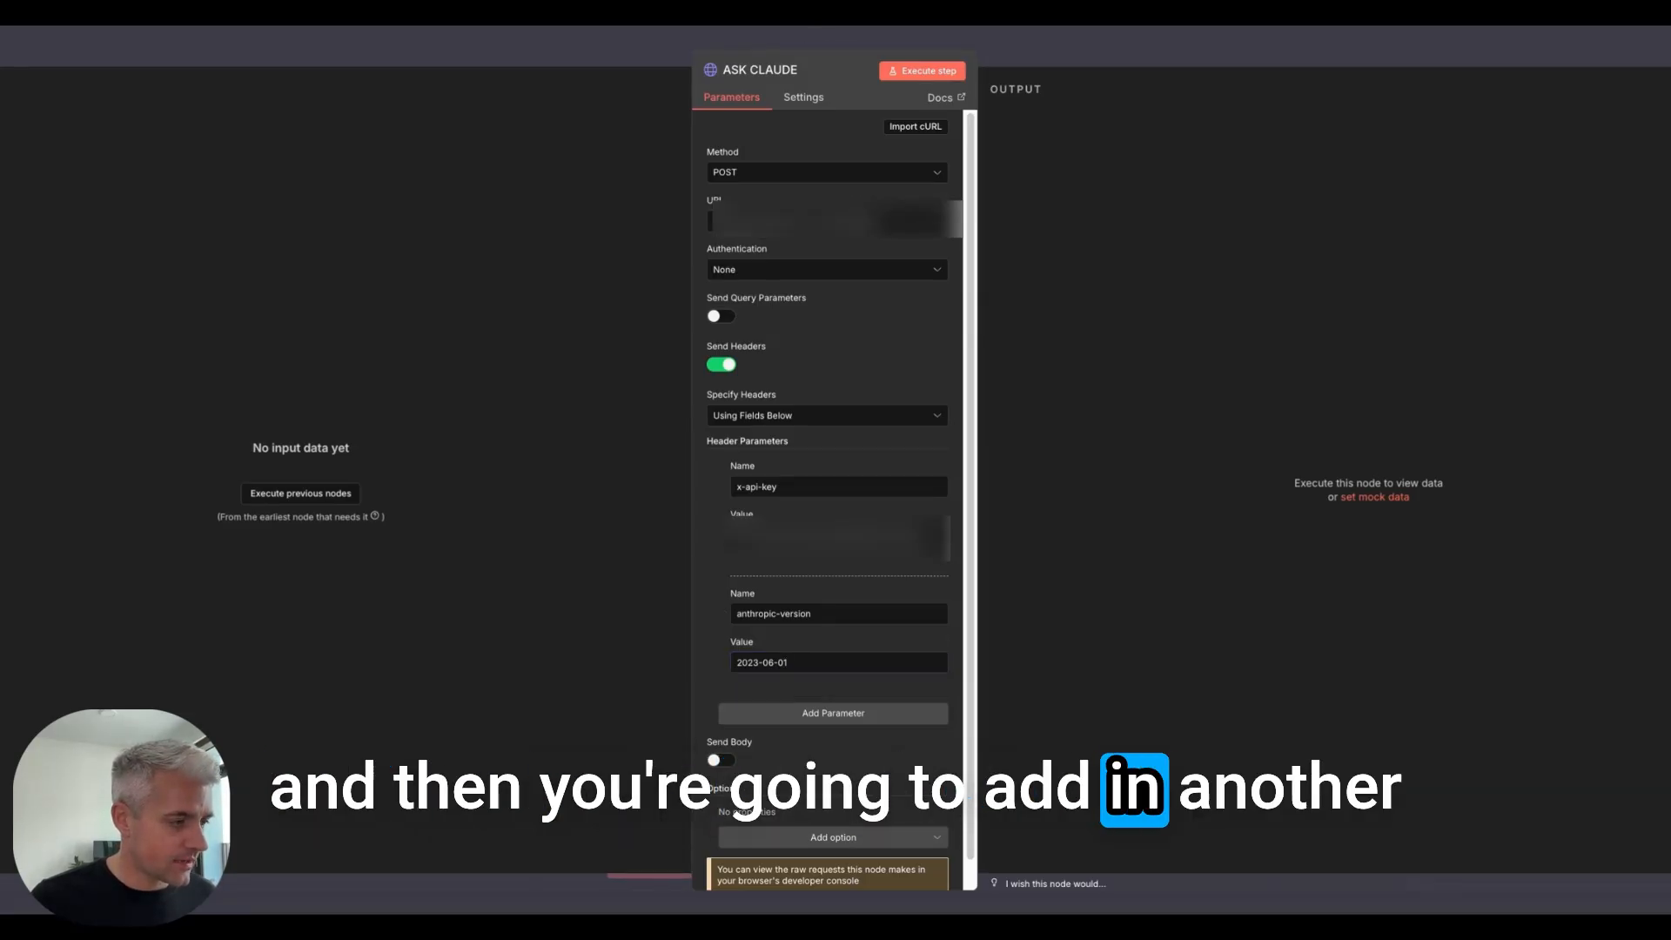
Add a third header parameter to the ASK CLAUDE request named content-type with the value application/json.
left_click(838, 715)
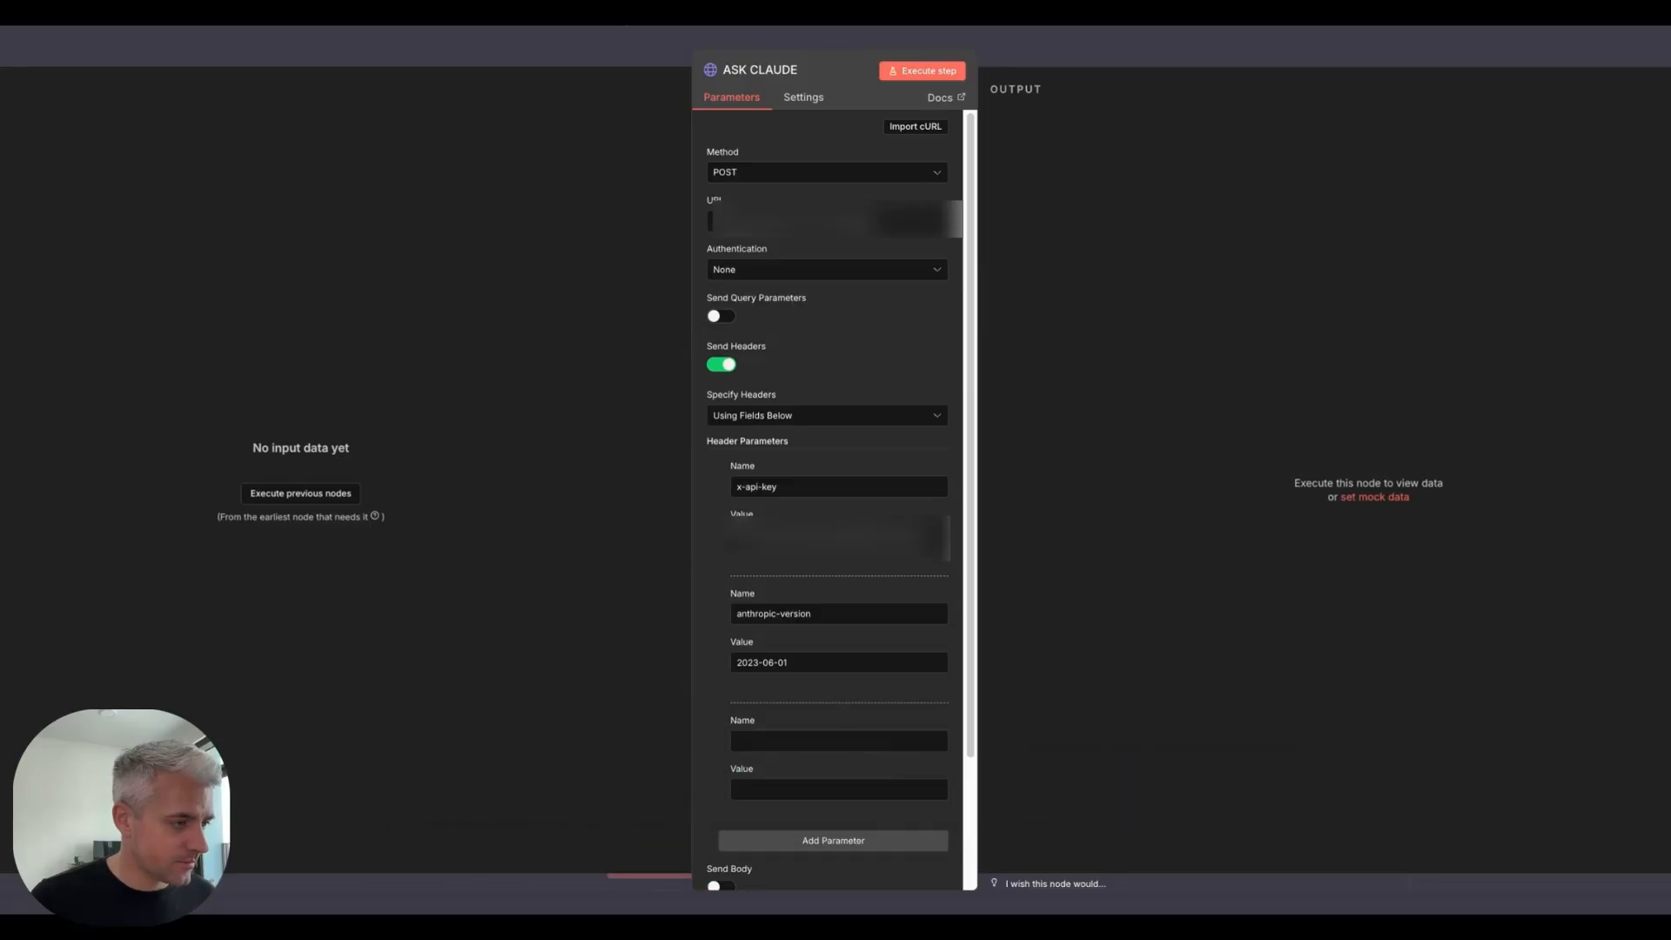
left_click(768, 748)
type("content-type")
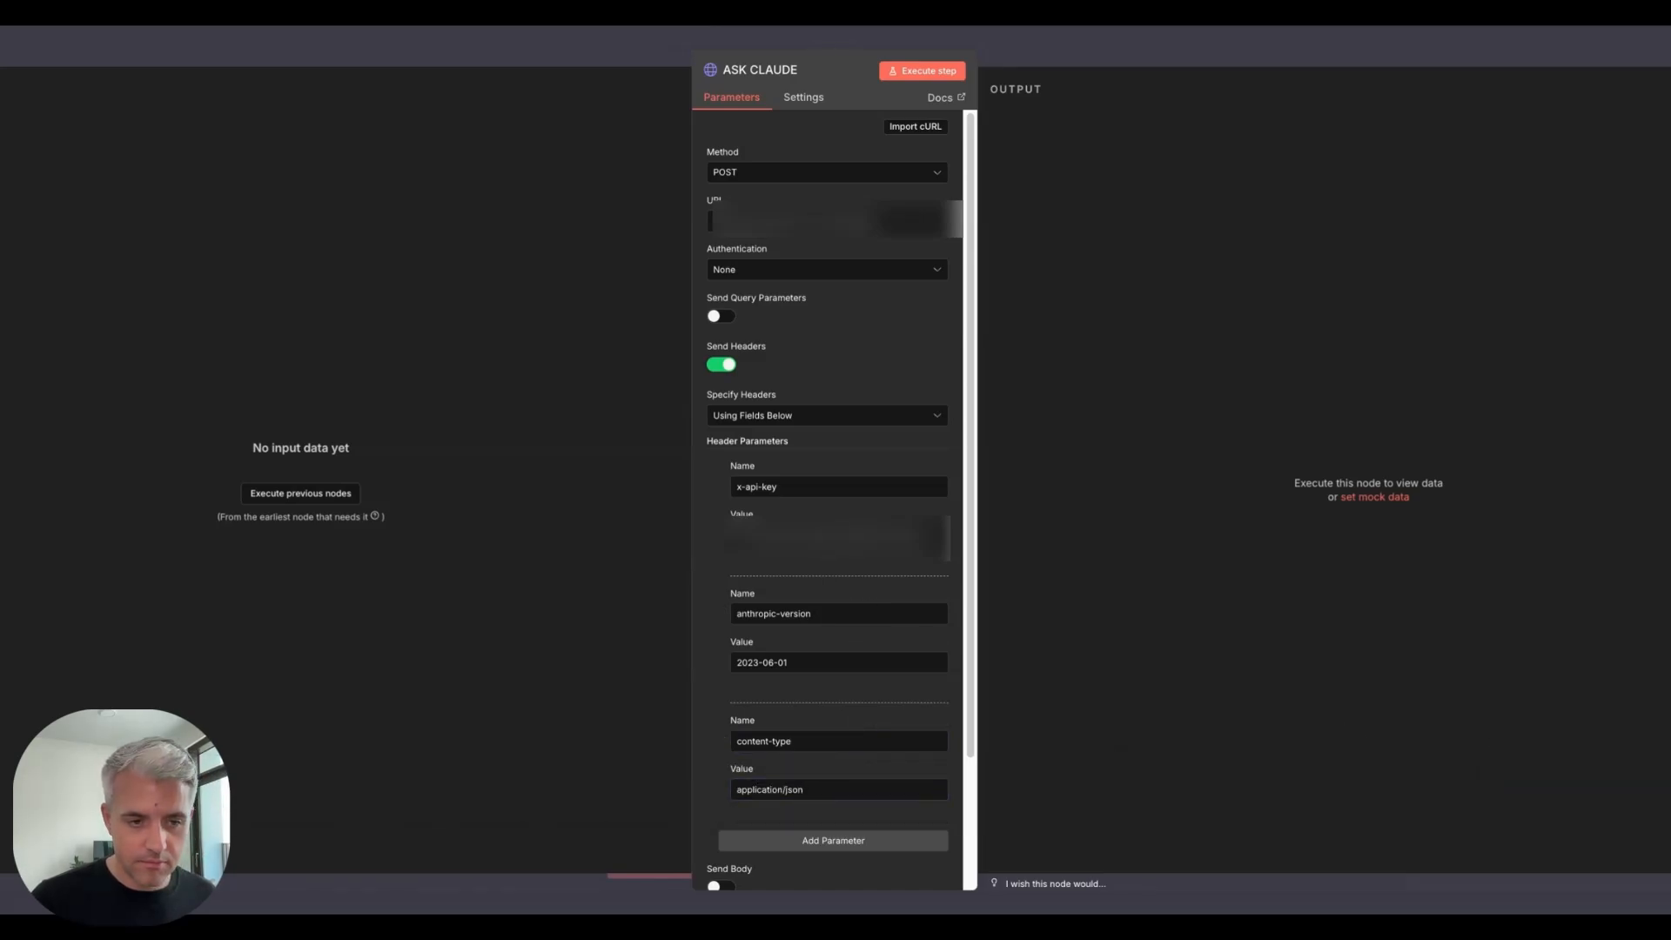
Enable sending a body on the ASK CLAUDE request, with JSON content type and the body specified using JSON.
scroll(831, 479, "down", 2)
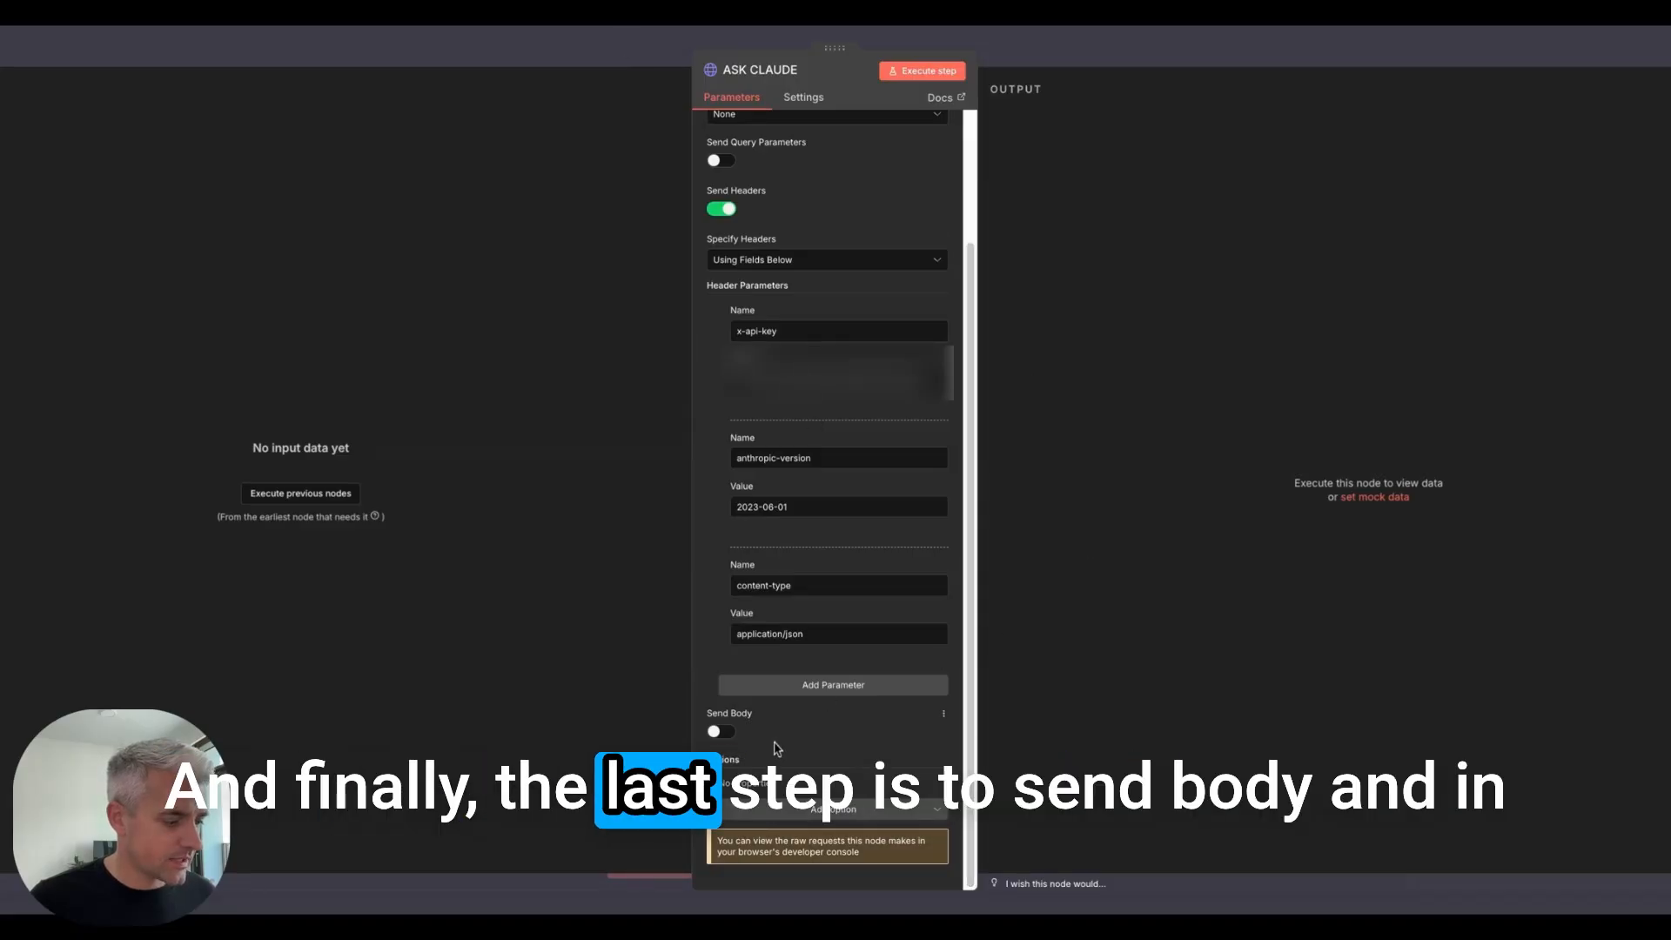
left_click(720, 731)
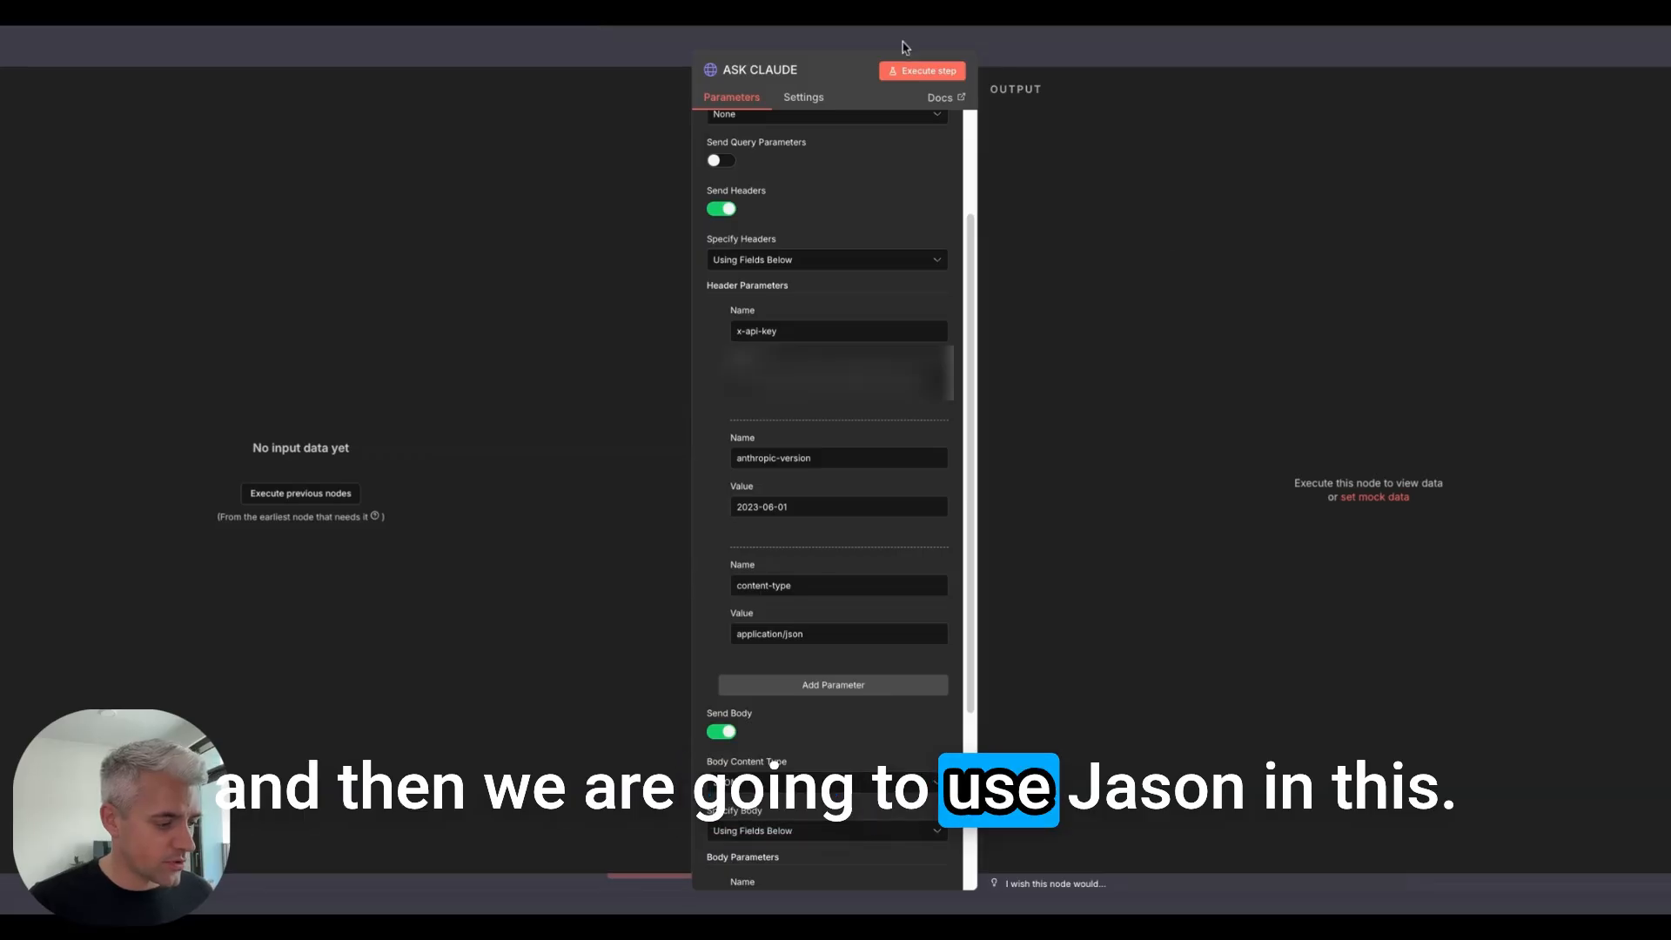
left_click(943, 830)
left_click(866, 794)
scroll(892, 674, "down", 2)
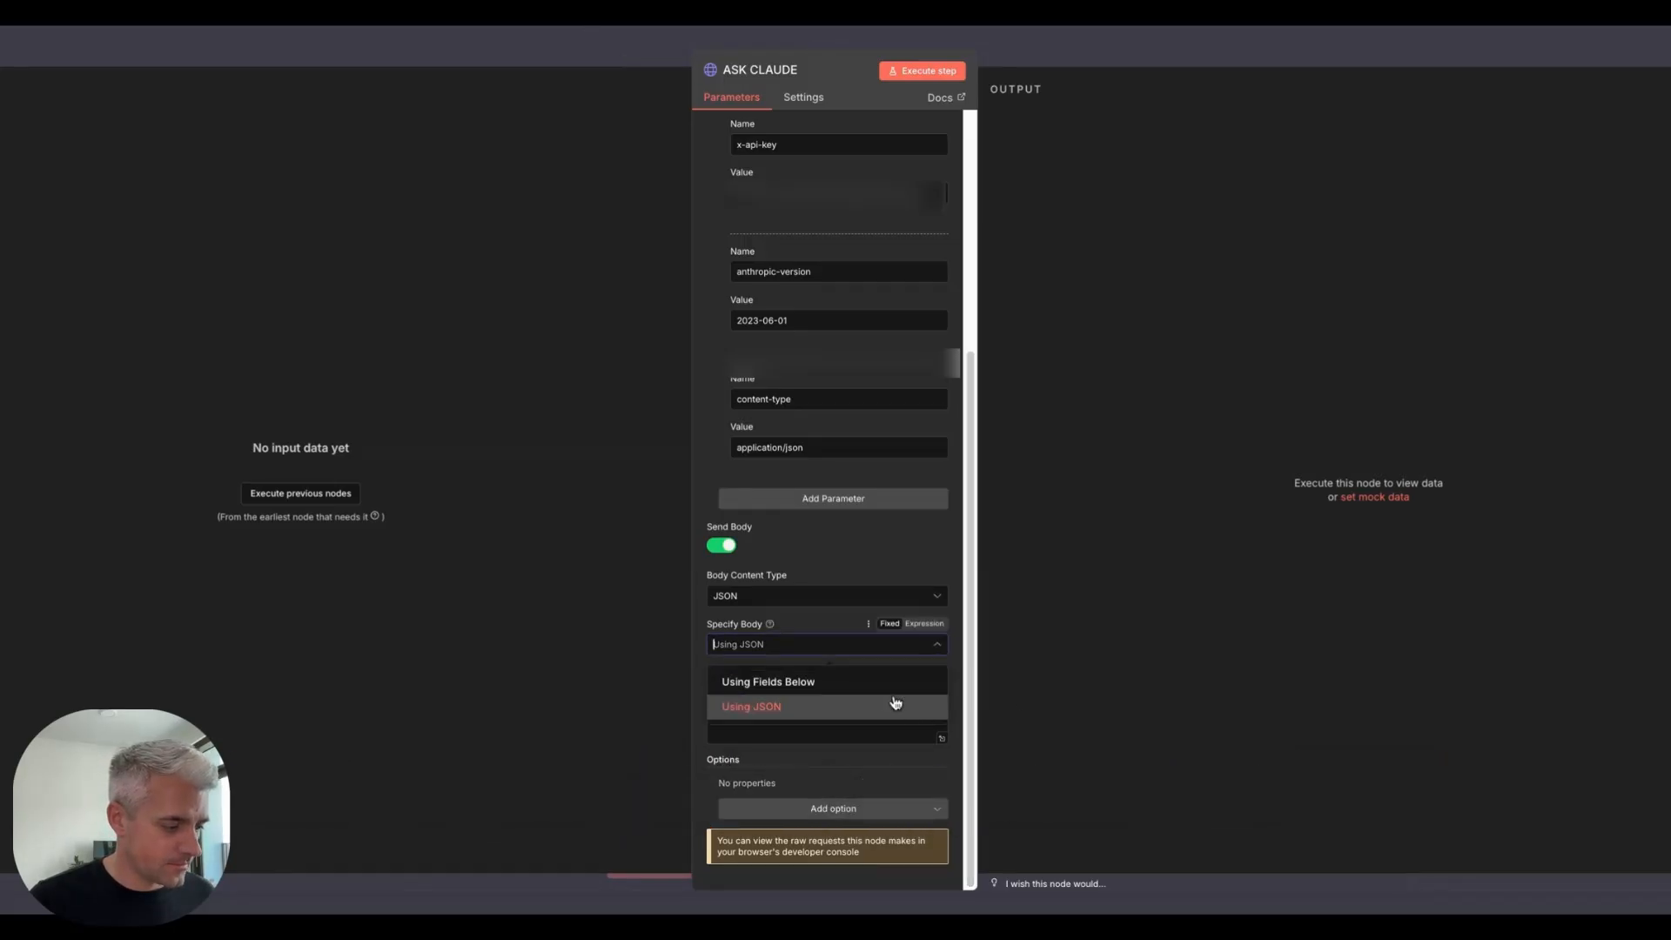
left_click(890, 708)
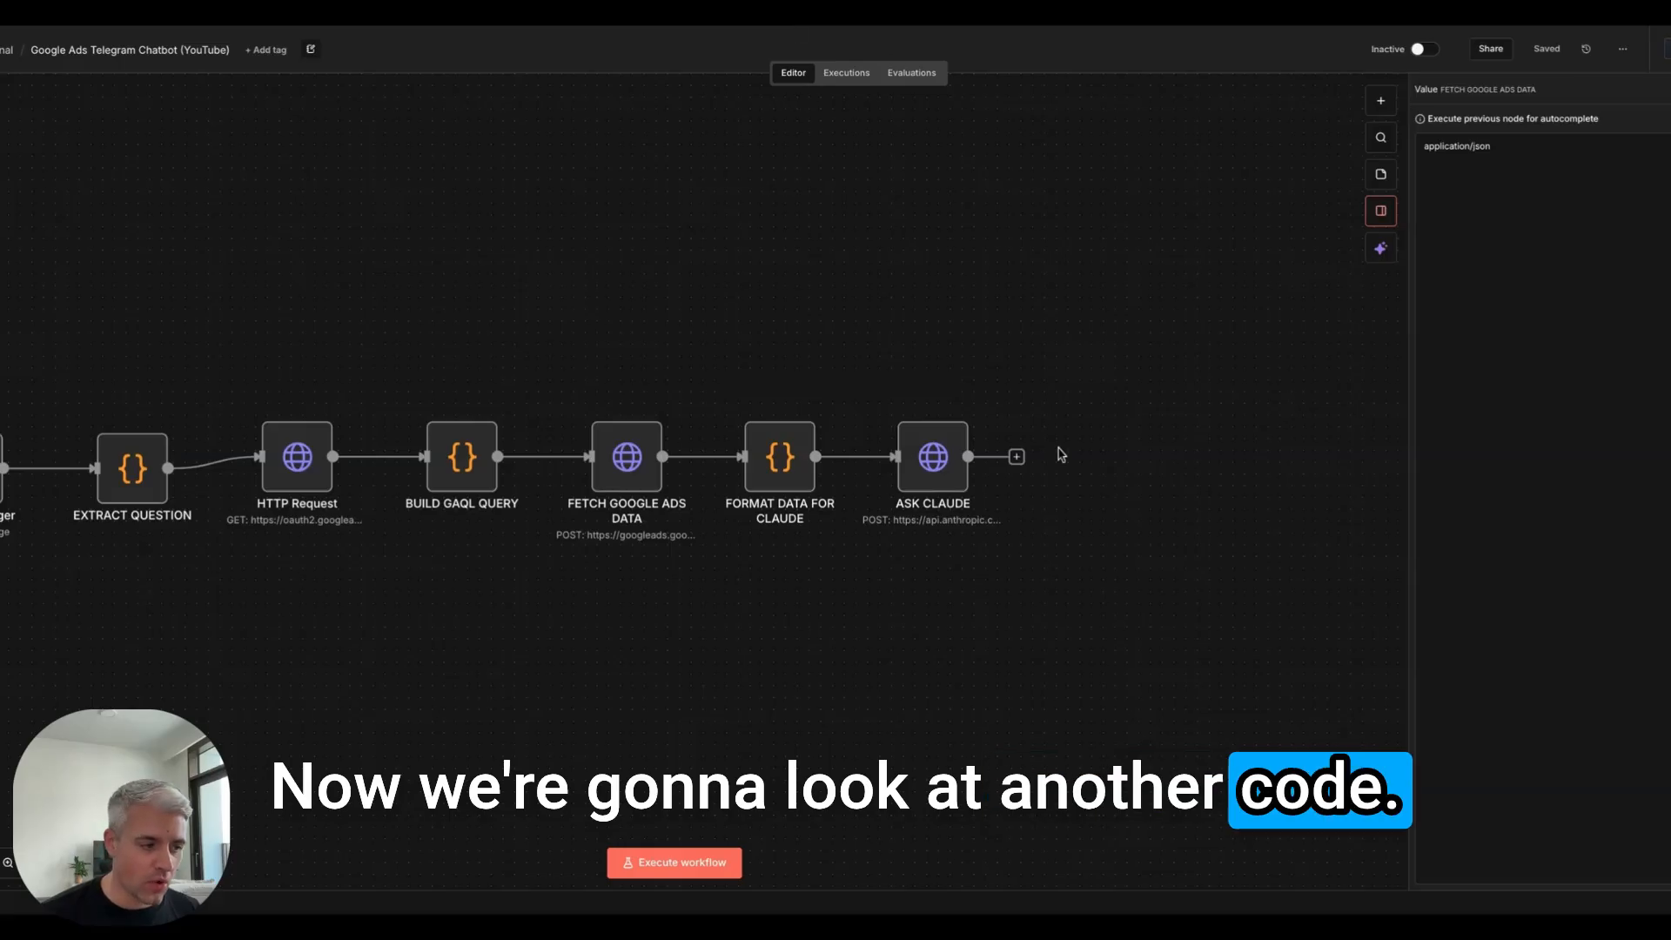
Add a JavaScript Code node after ASK CLAUDE and rename it EXTRACT CLAUDE RESPONSE.
left_click(1017, 457)
type("code")
left_click(1560, 220)
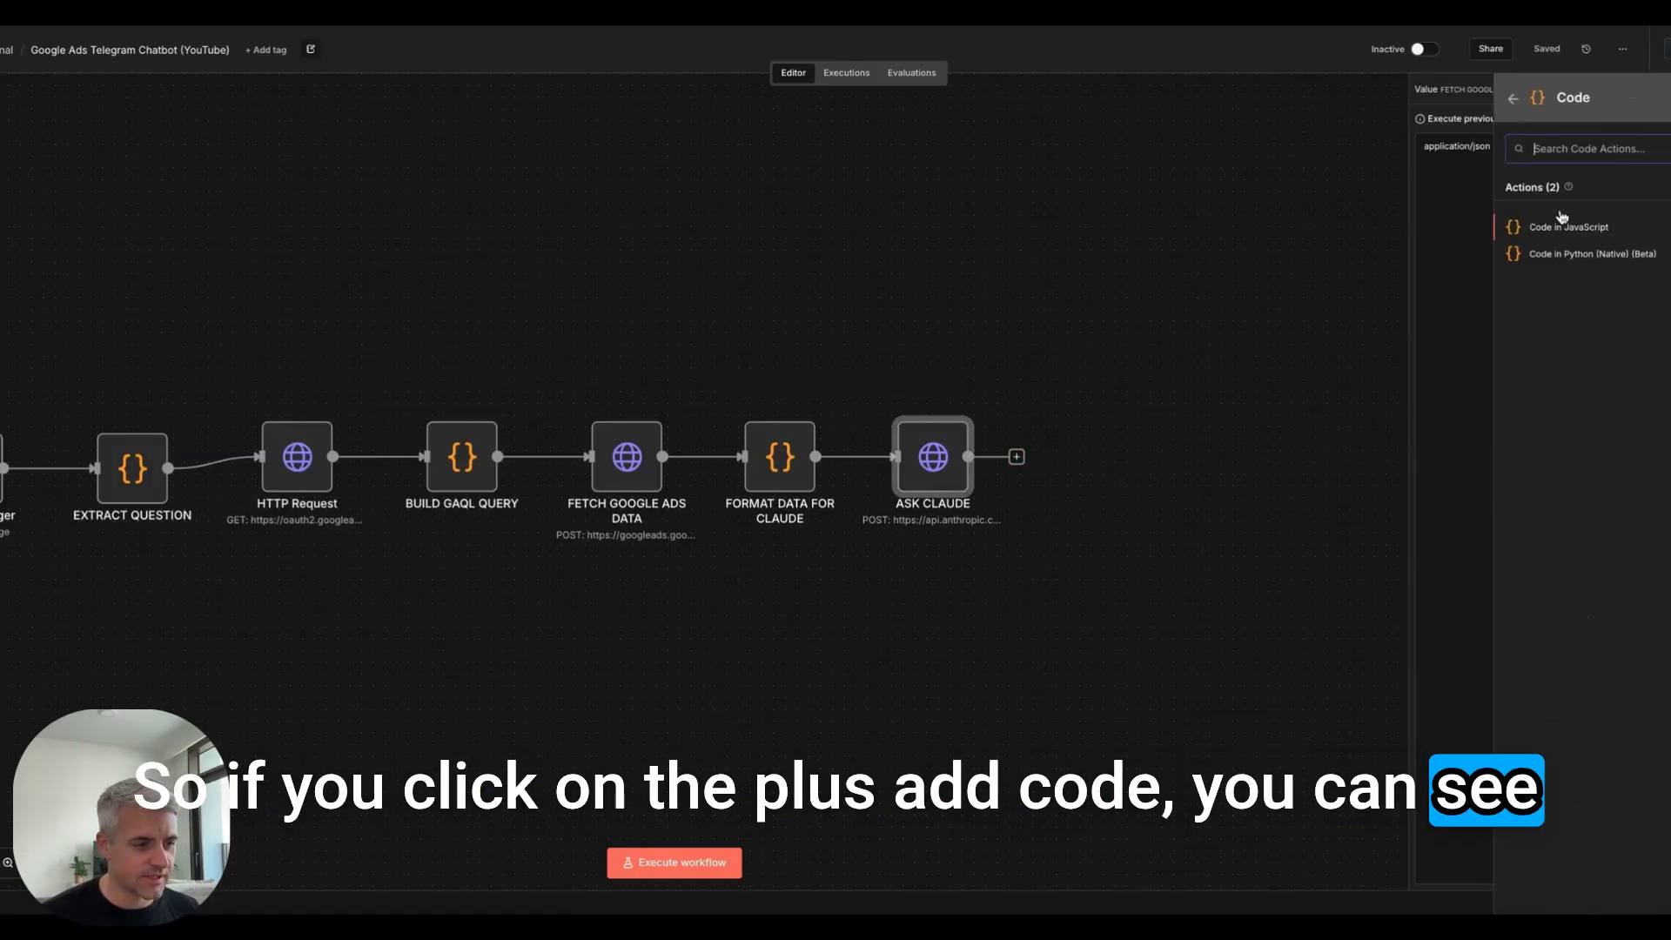
left_click(1558, 225)
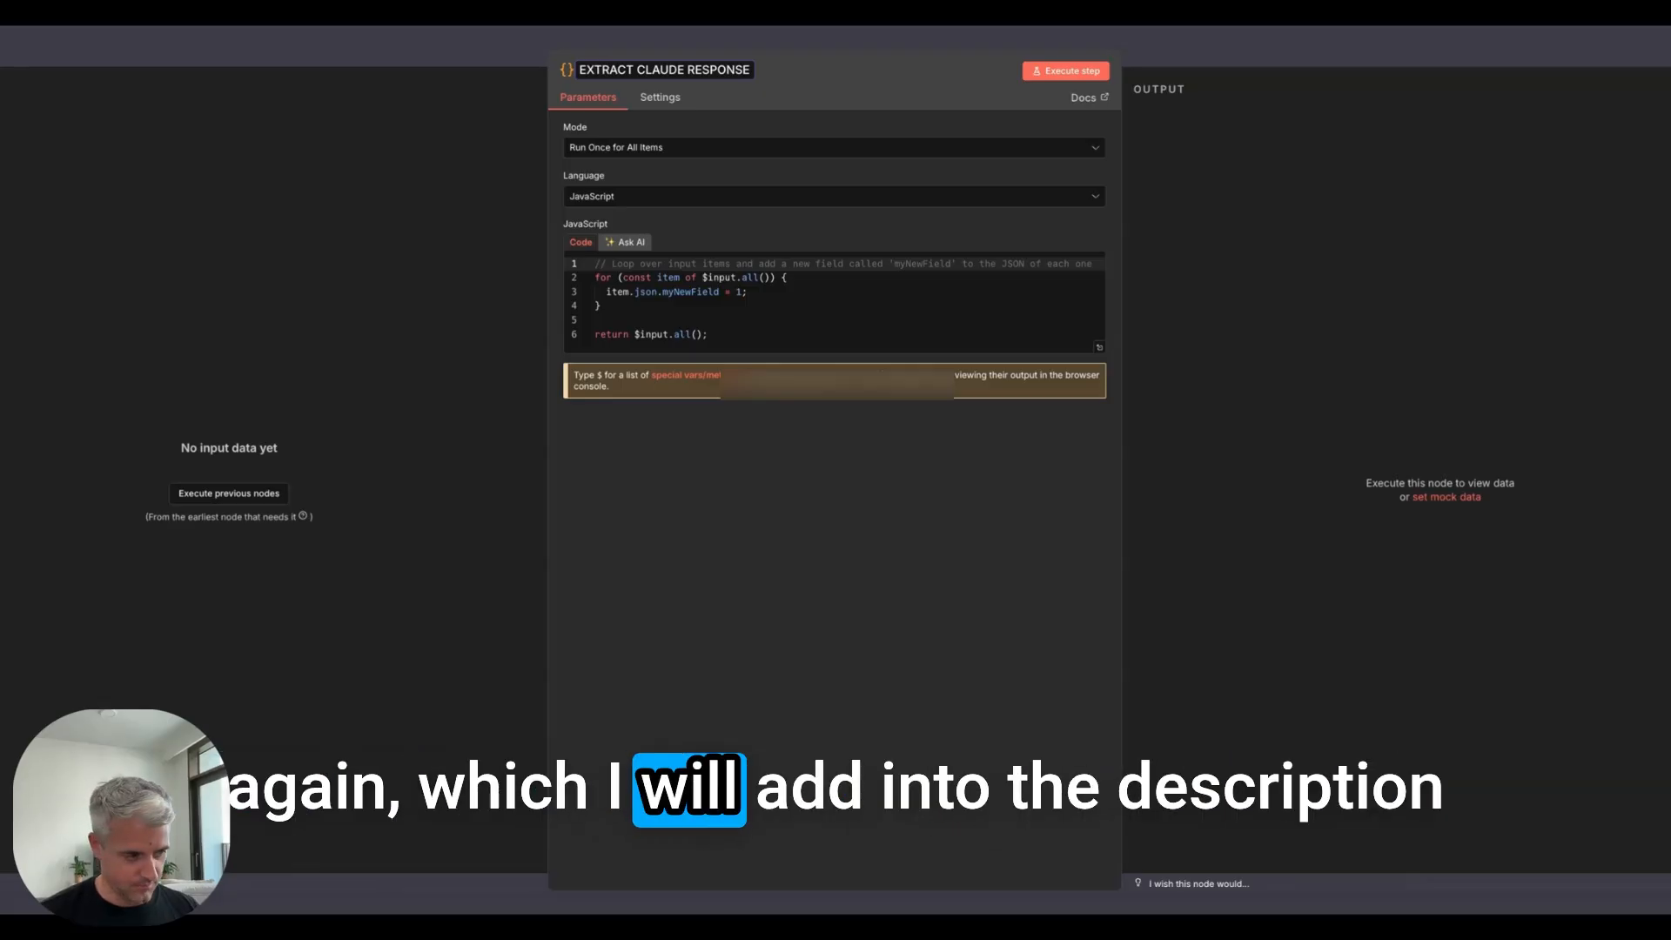
Replace the EXTRACT CLAUDE RESPONSE node's default code with the prepared response-extraction script and highlight its if/else block from line 6.
left_click(781, 286)
key("super+a")
left_click(688, 310)
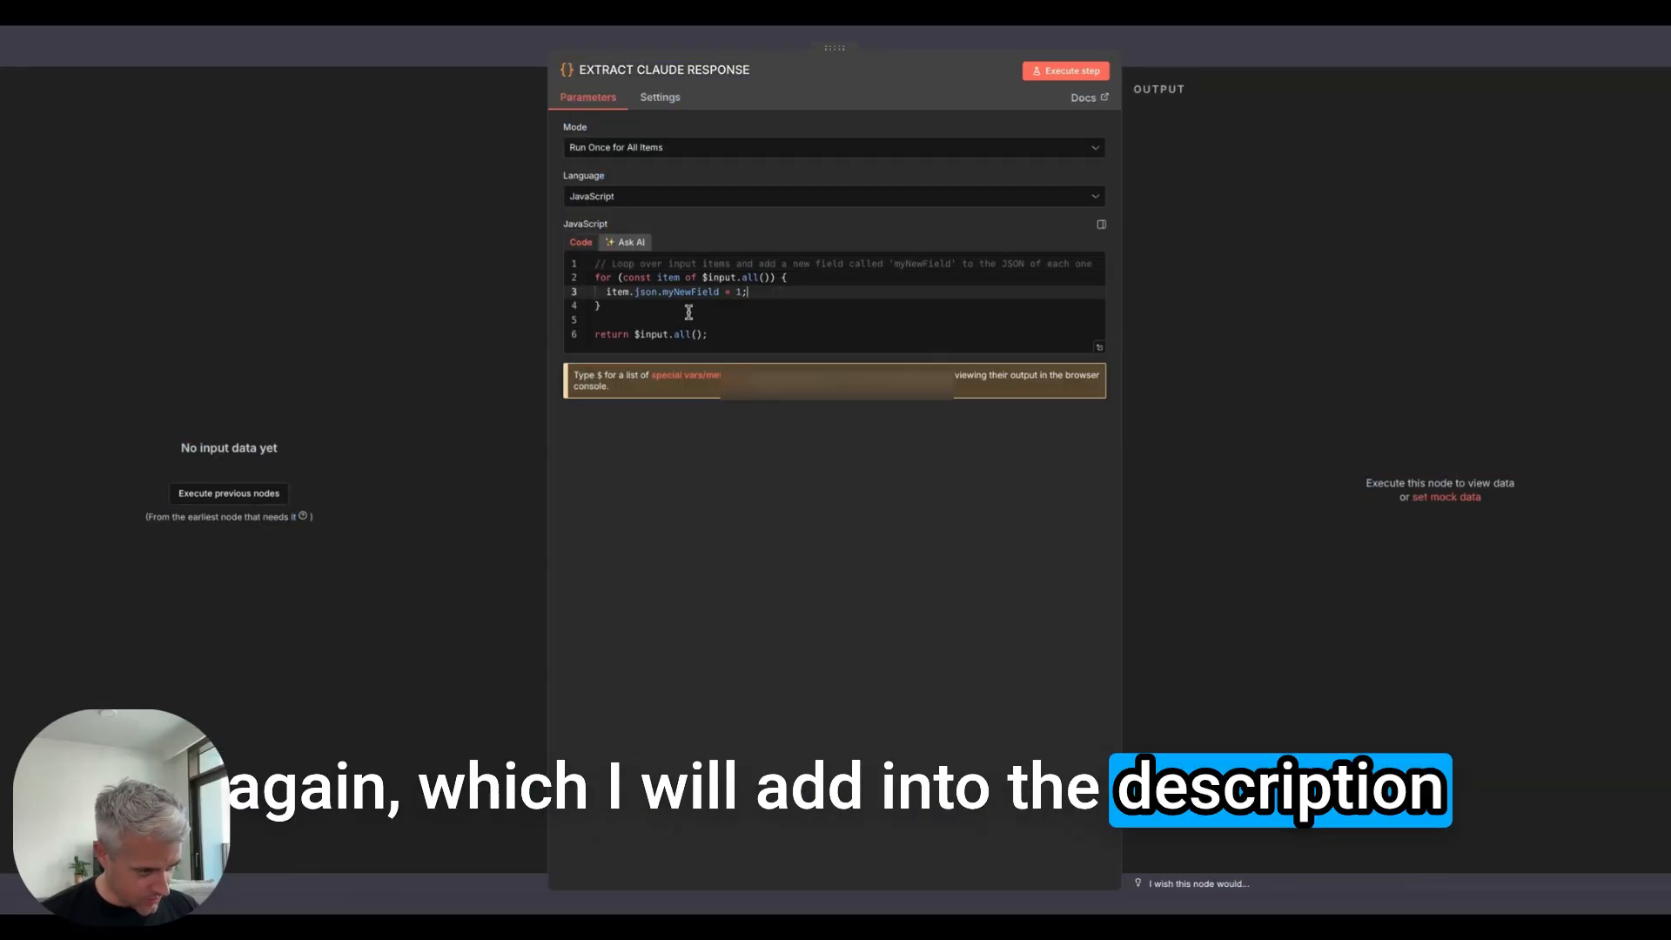
key("super+a")
key("super+v")
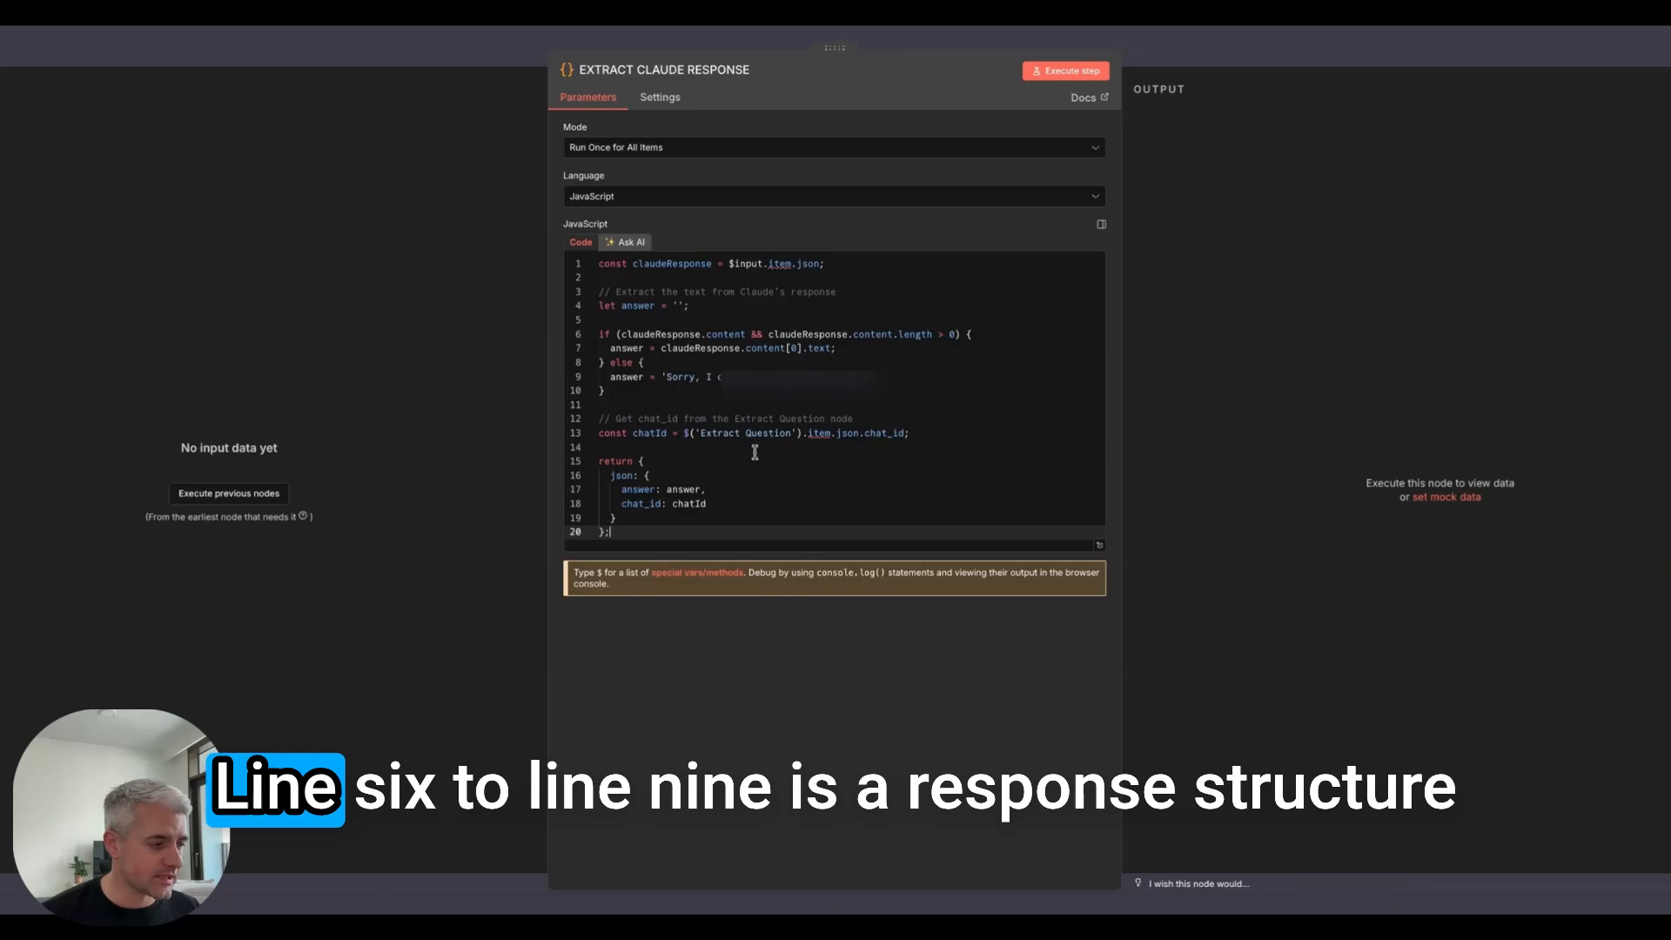
left_click_drag(601, 336, 744, 399)
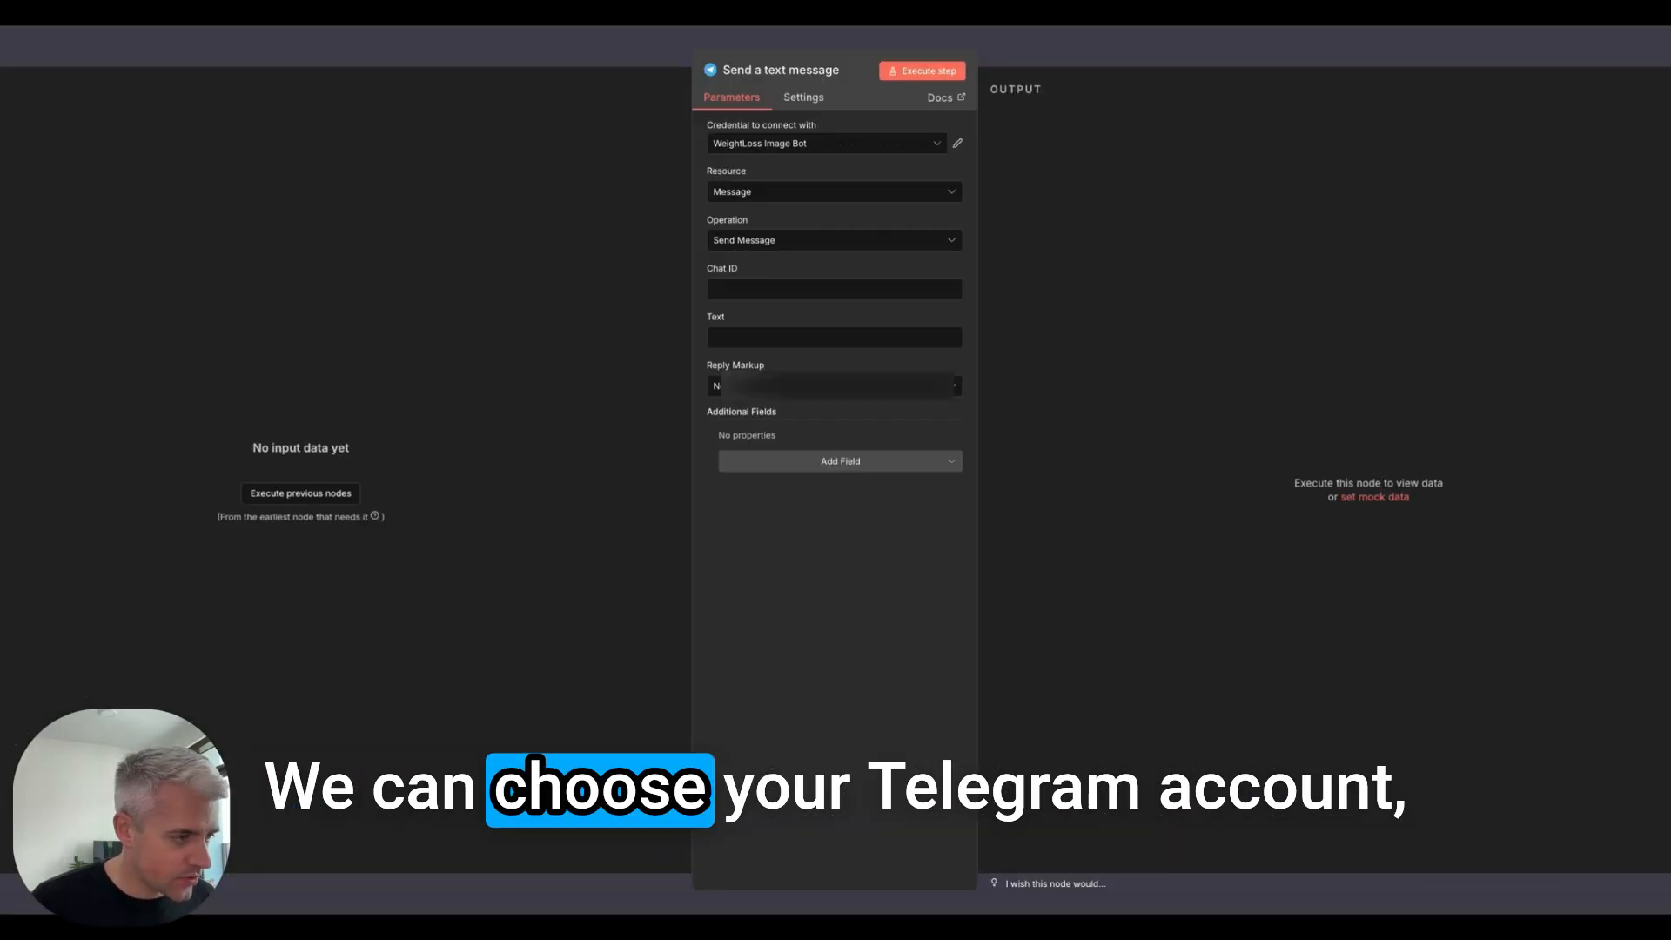
Choose Telegram account as the credential for the Send a text message node.
left_click(936, 145)
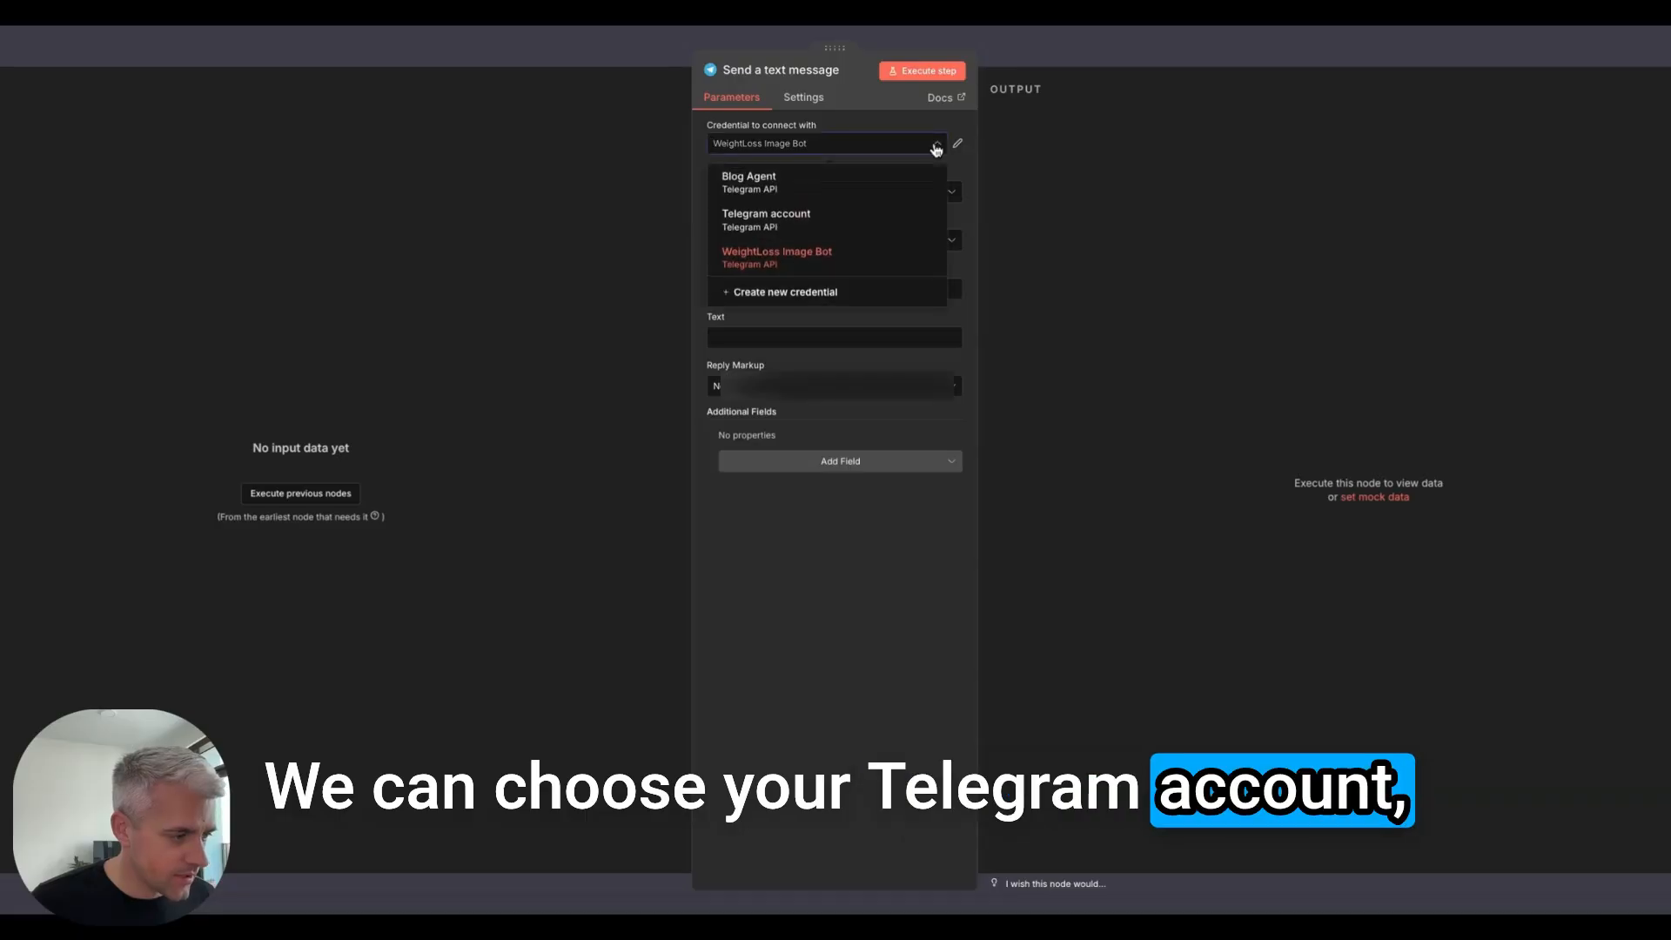
left_click(880, 227)
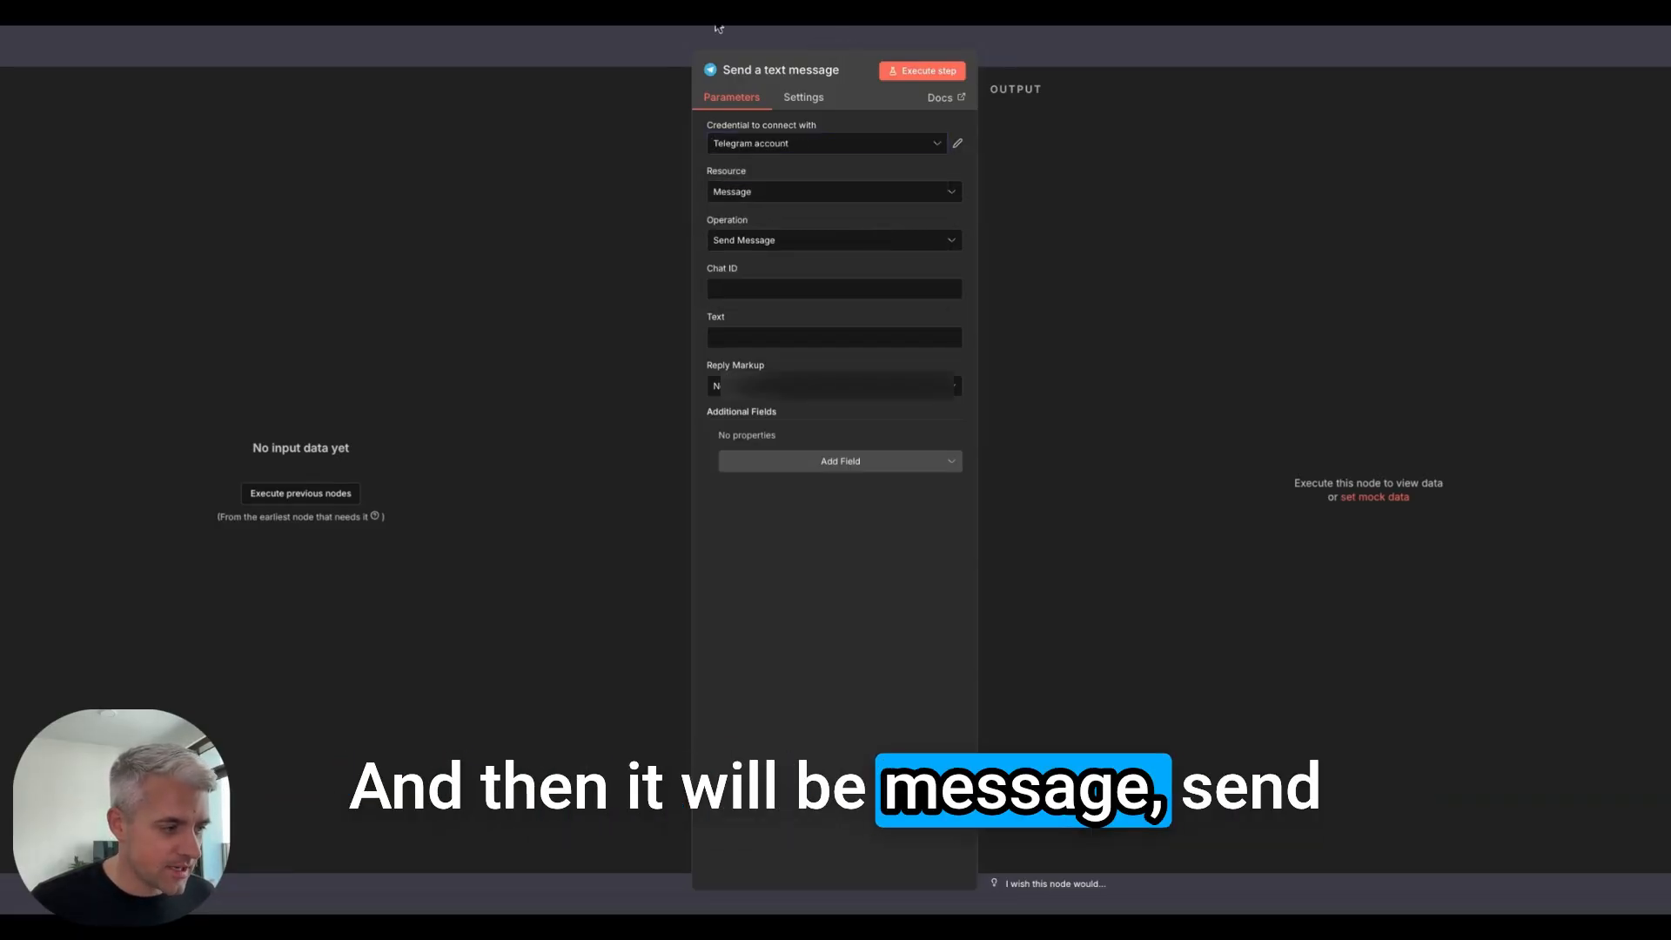
left_click(826, 144)
left_click(801, 224)
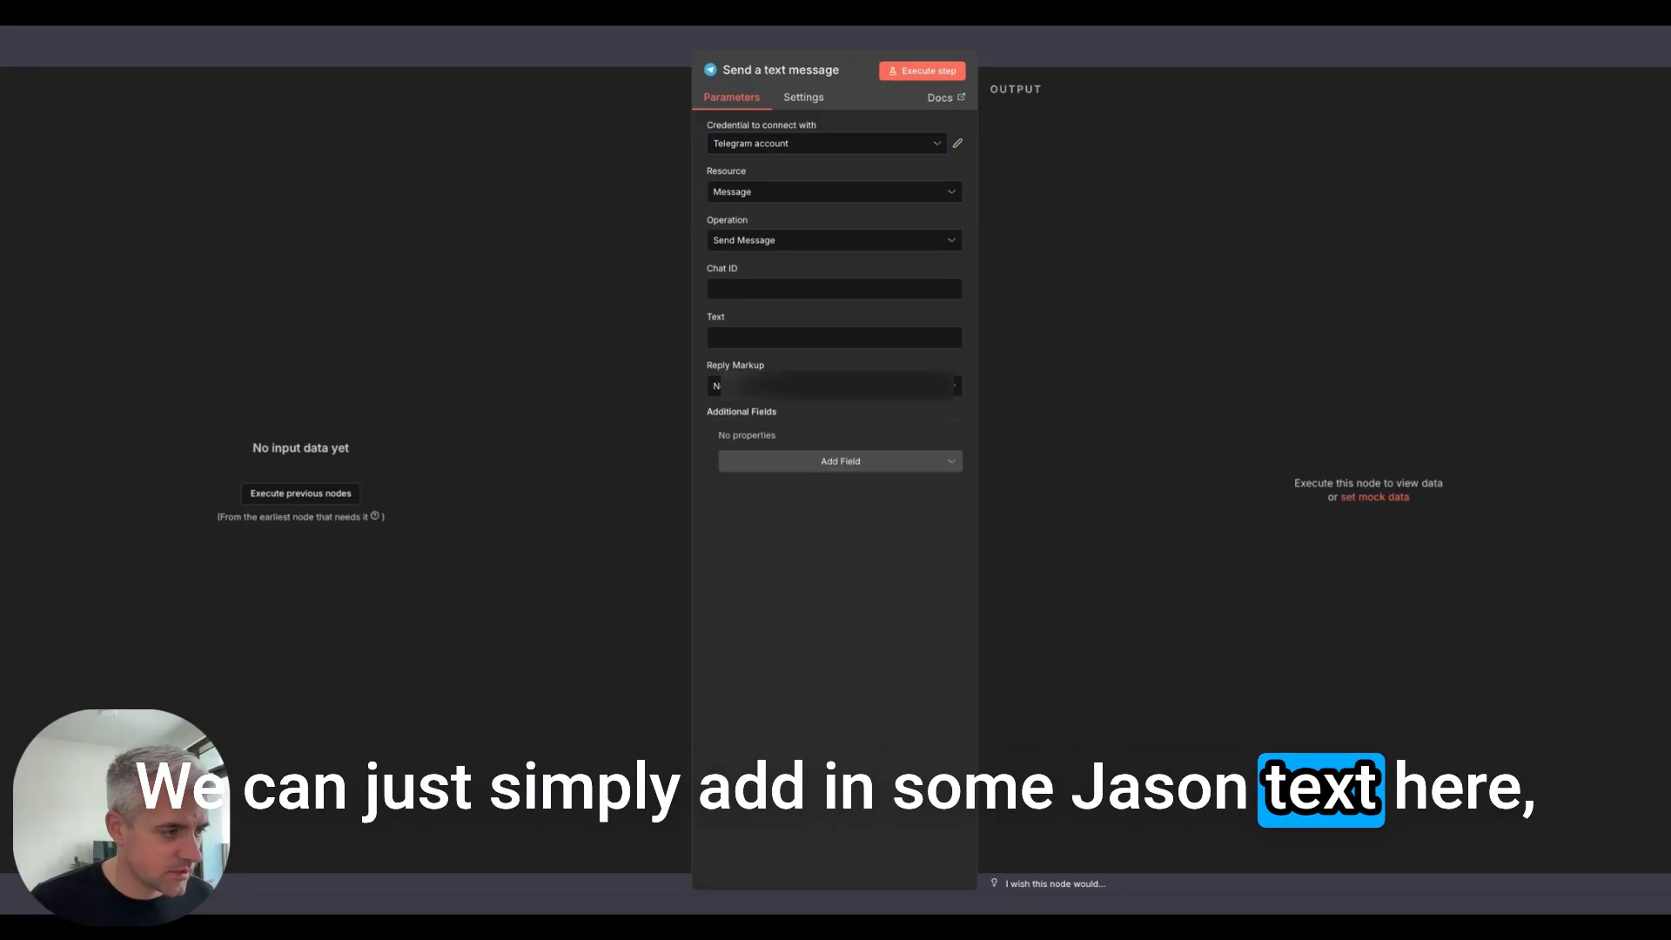
left_click(822, 142)
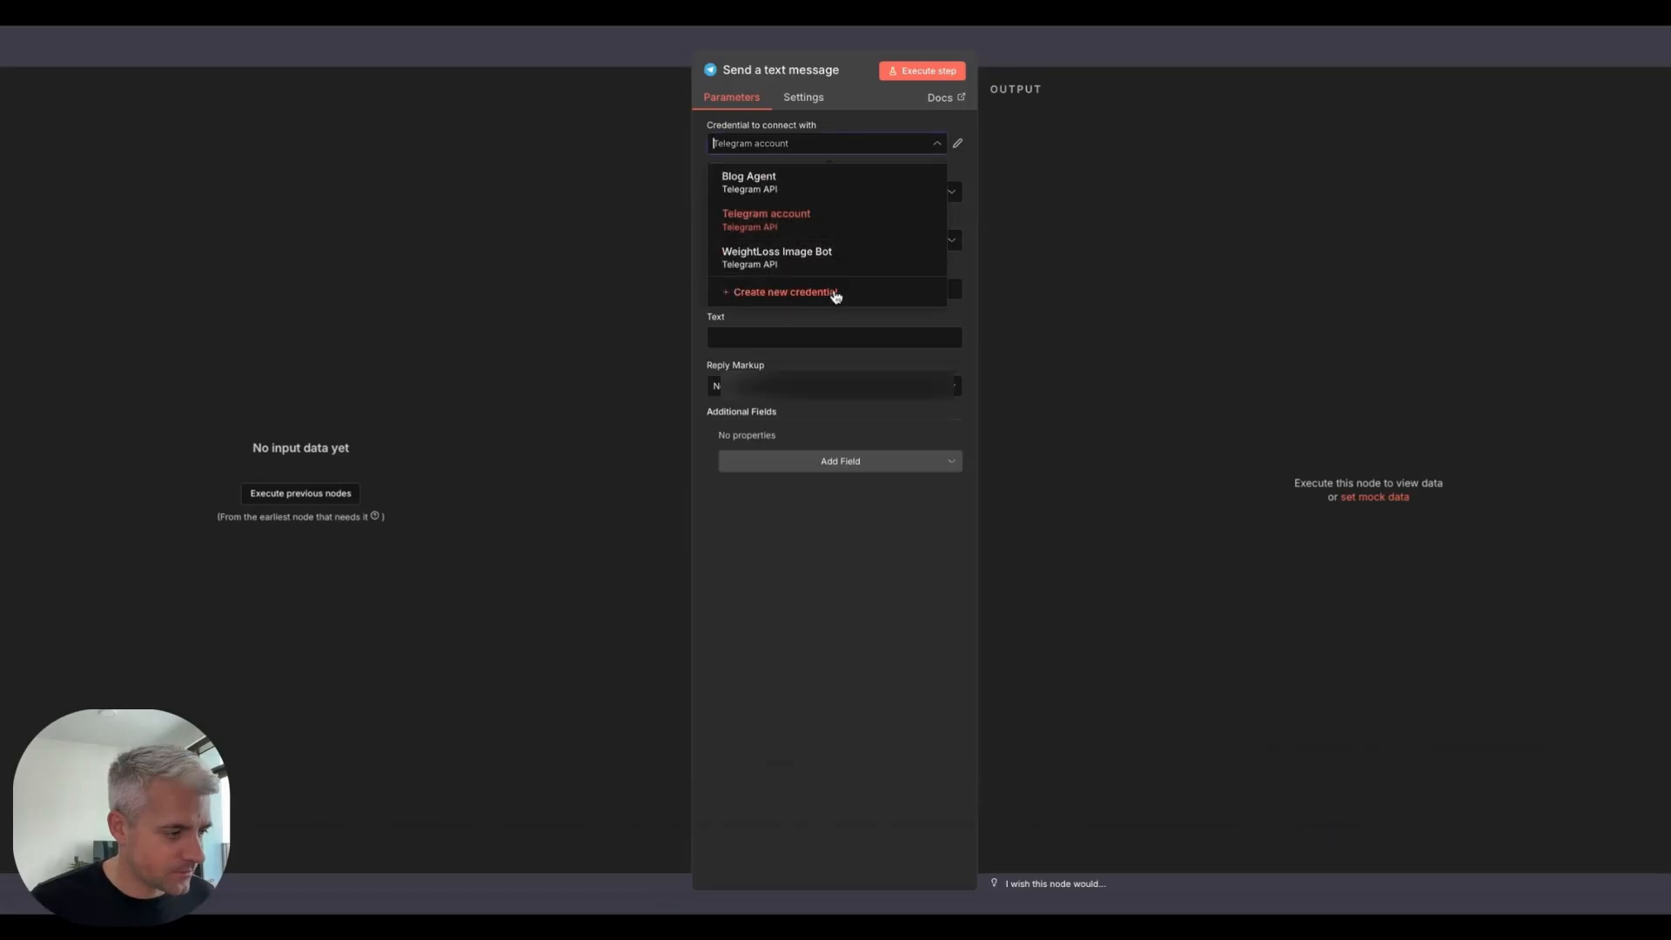
left_click(855, 239)
Set the Telegram message's Chat ID to {{ $json.chat_id }} and its Text to {{ $json.answer }}.
type("{{ $json.chat_id }}")
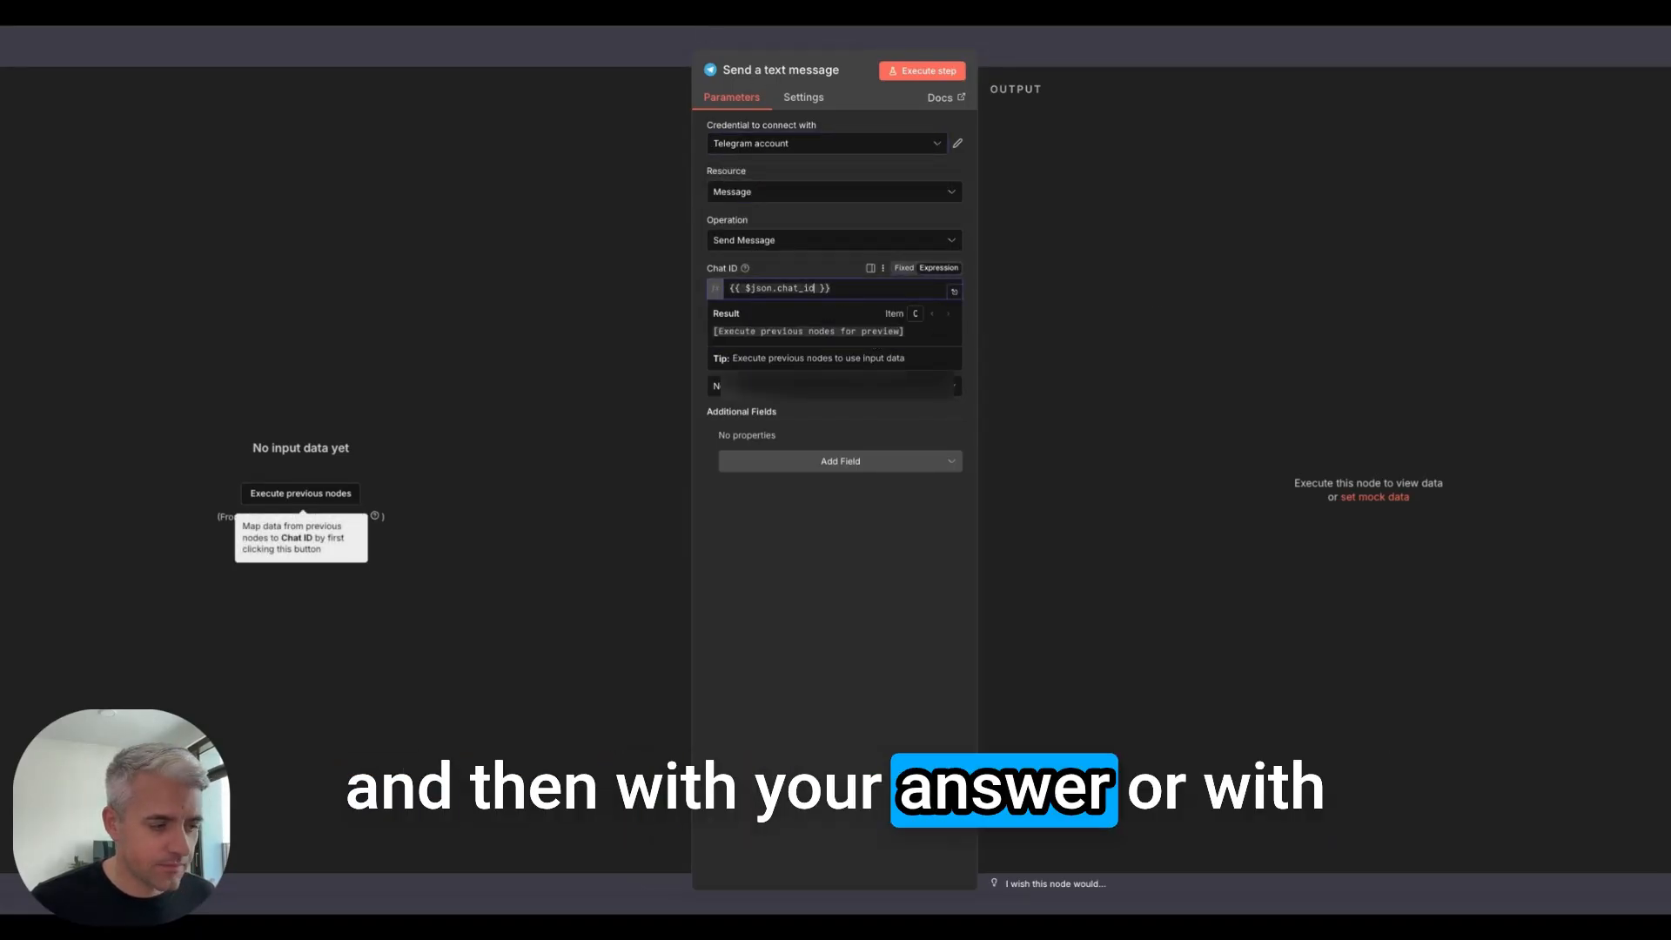
left_click(1534, 326)
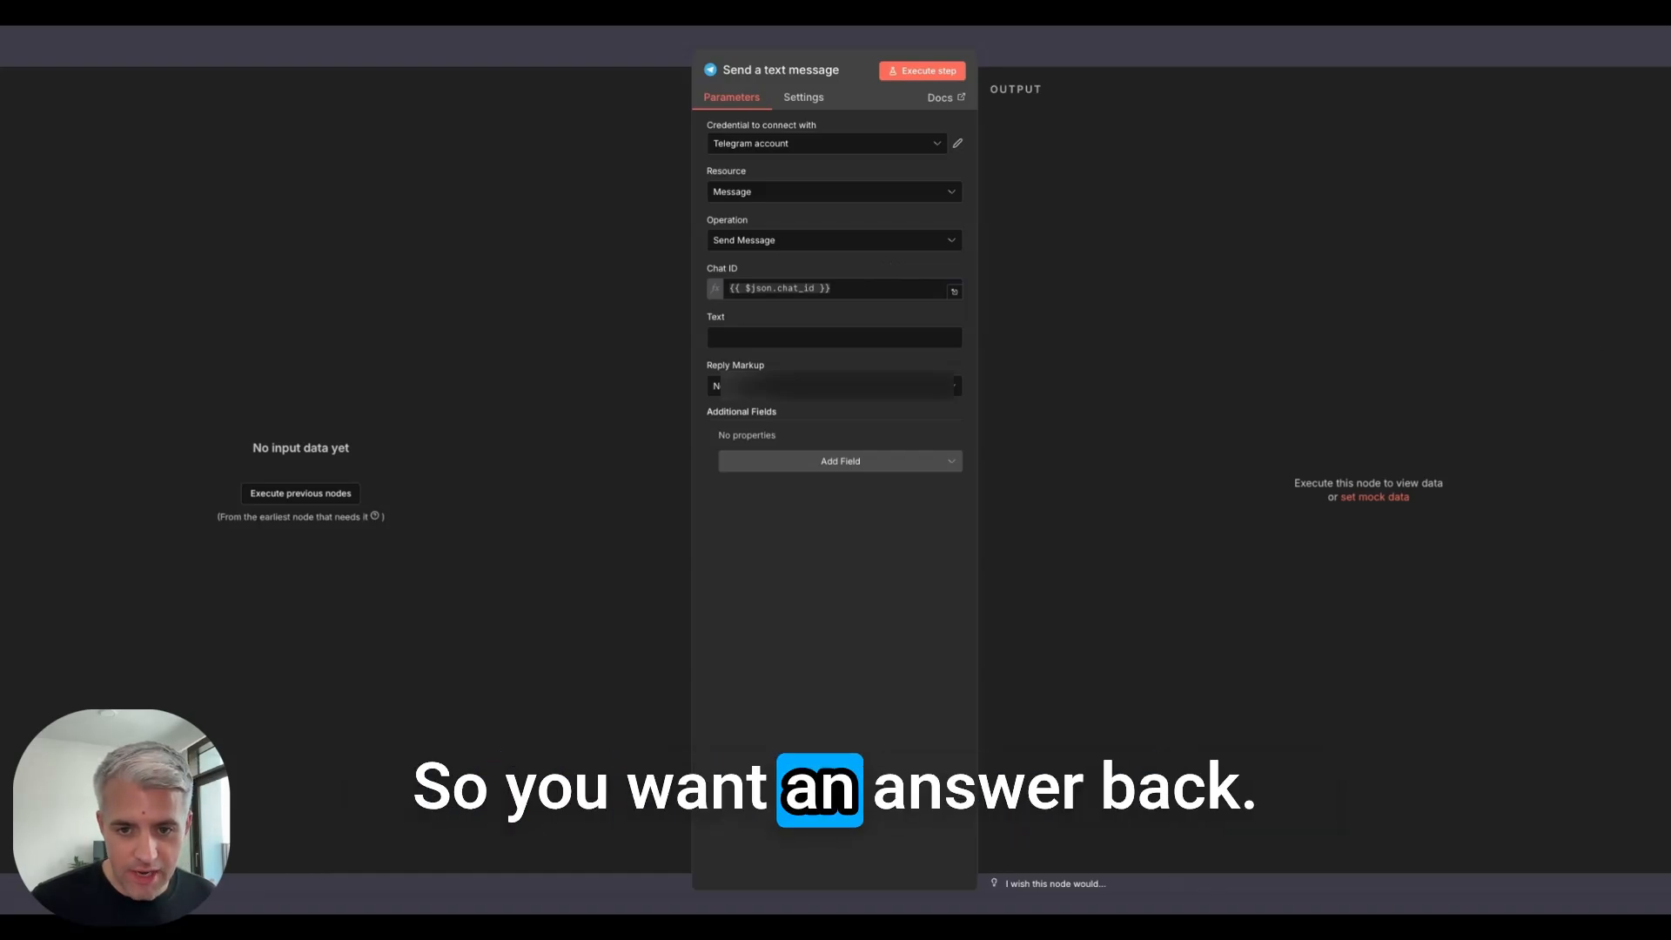
left_click(834, 338)
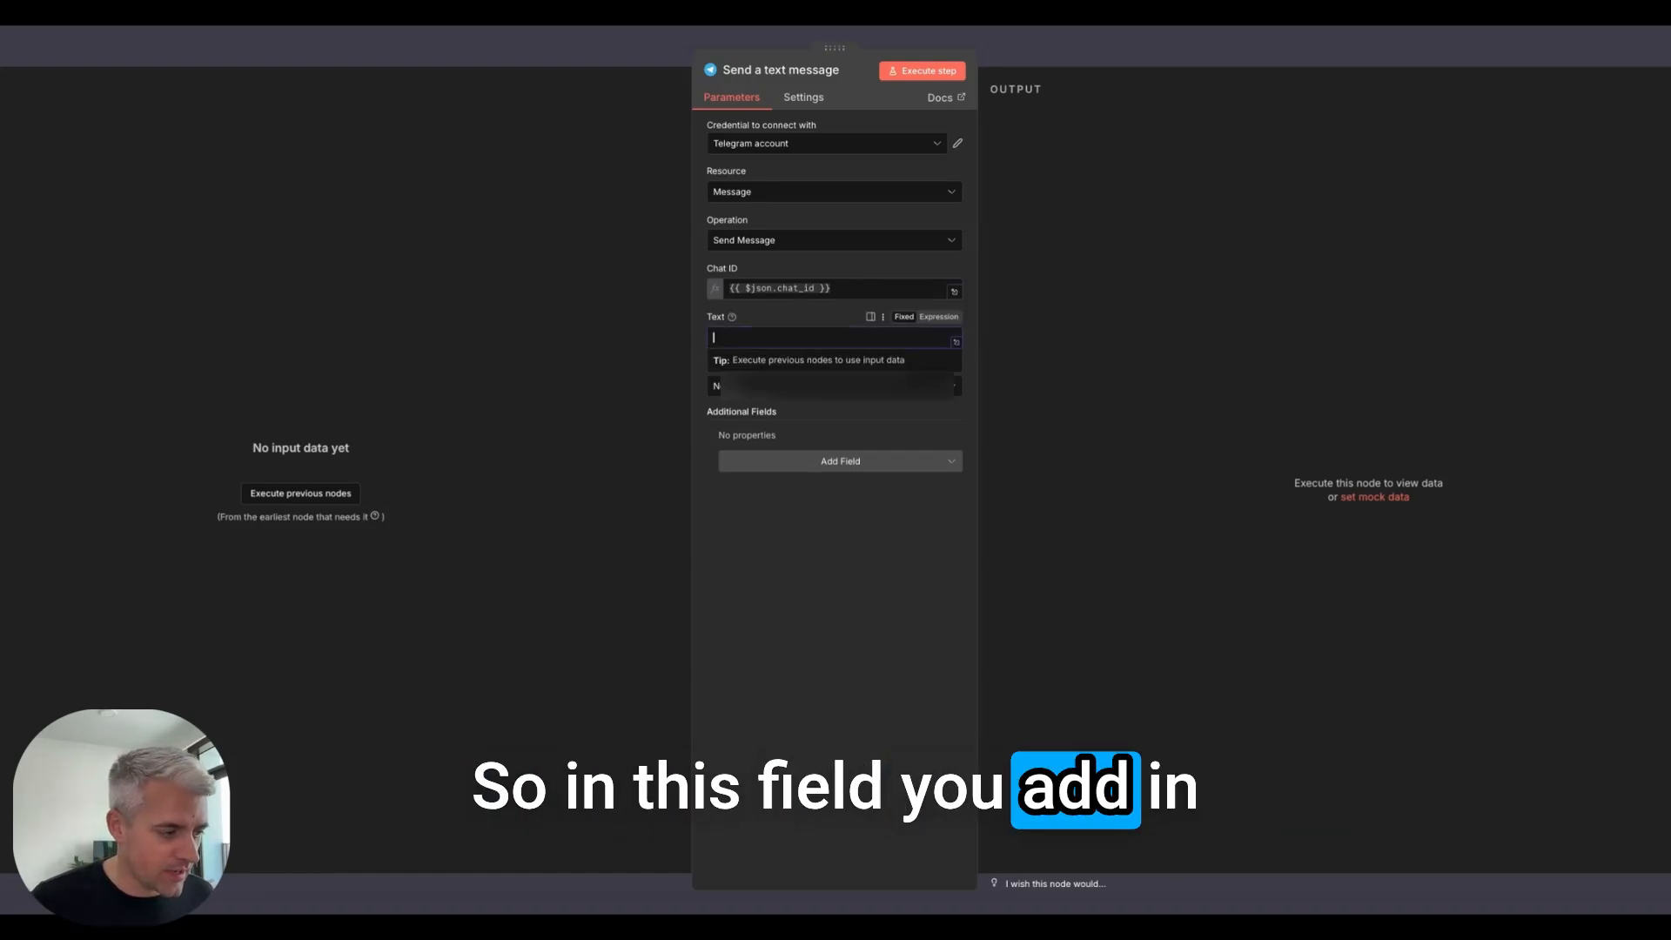
type("{{ $json.answer }}")
left_click(1196, 343)
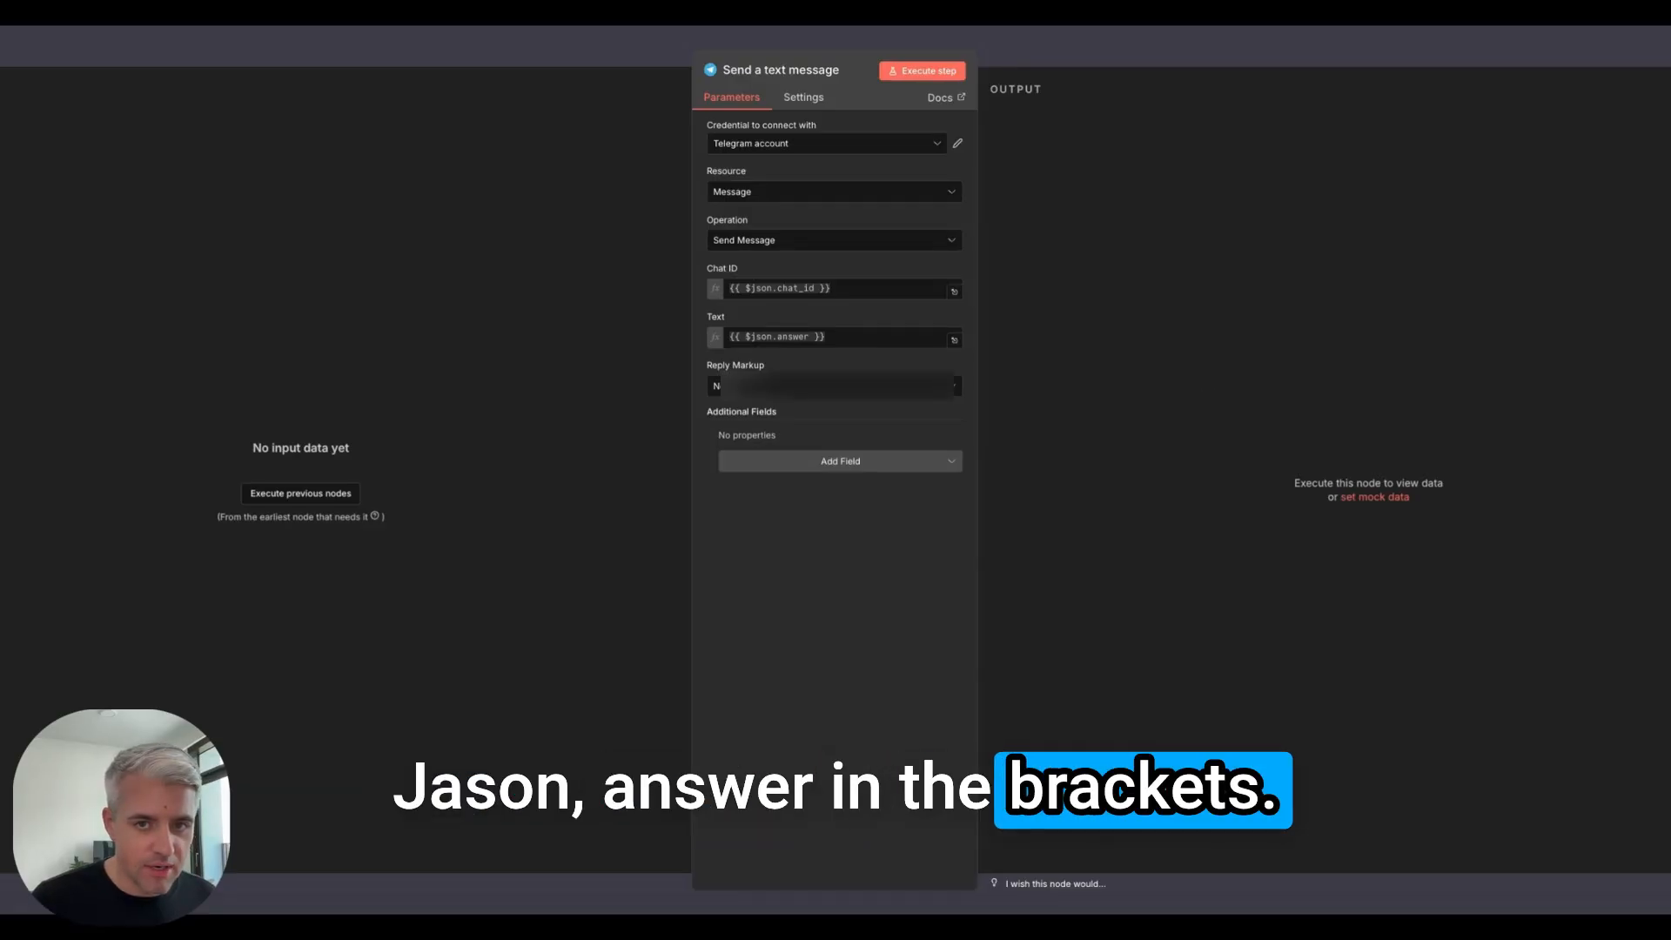
left_click(830, 339)
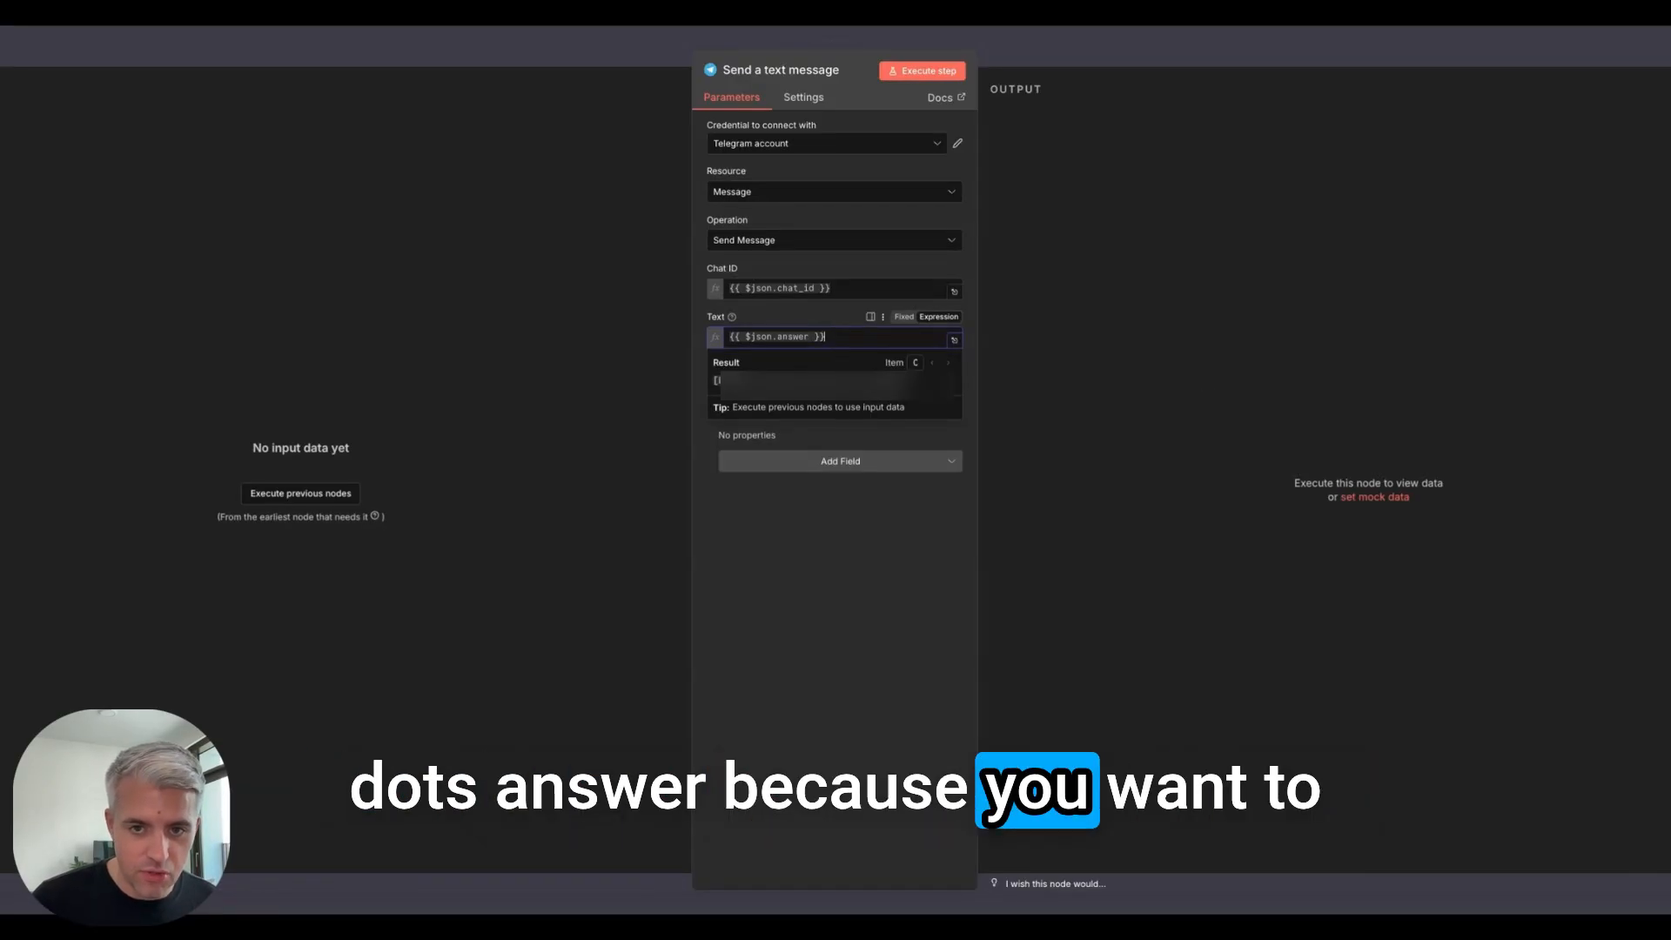
left_click(1306, 346)
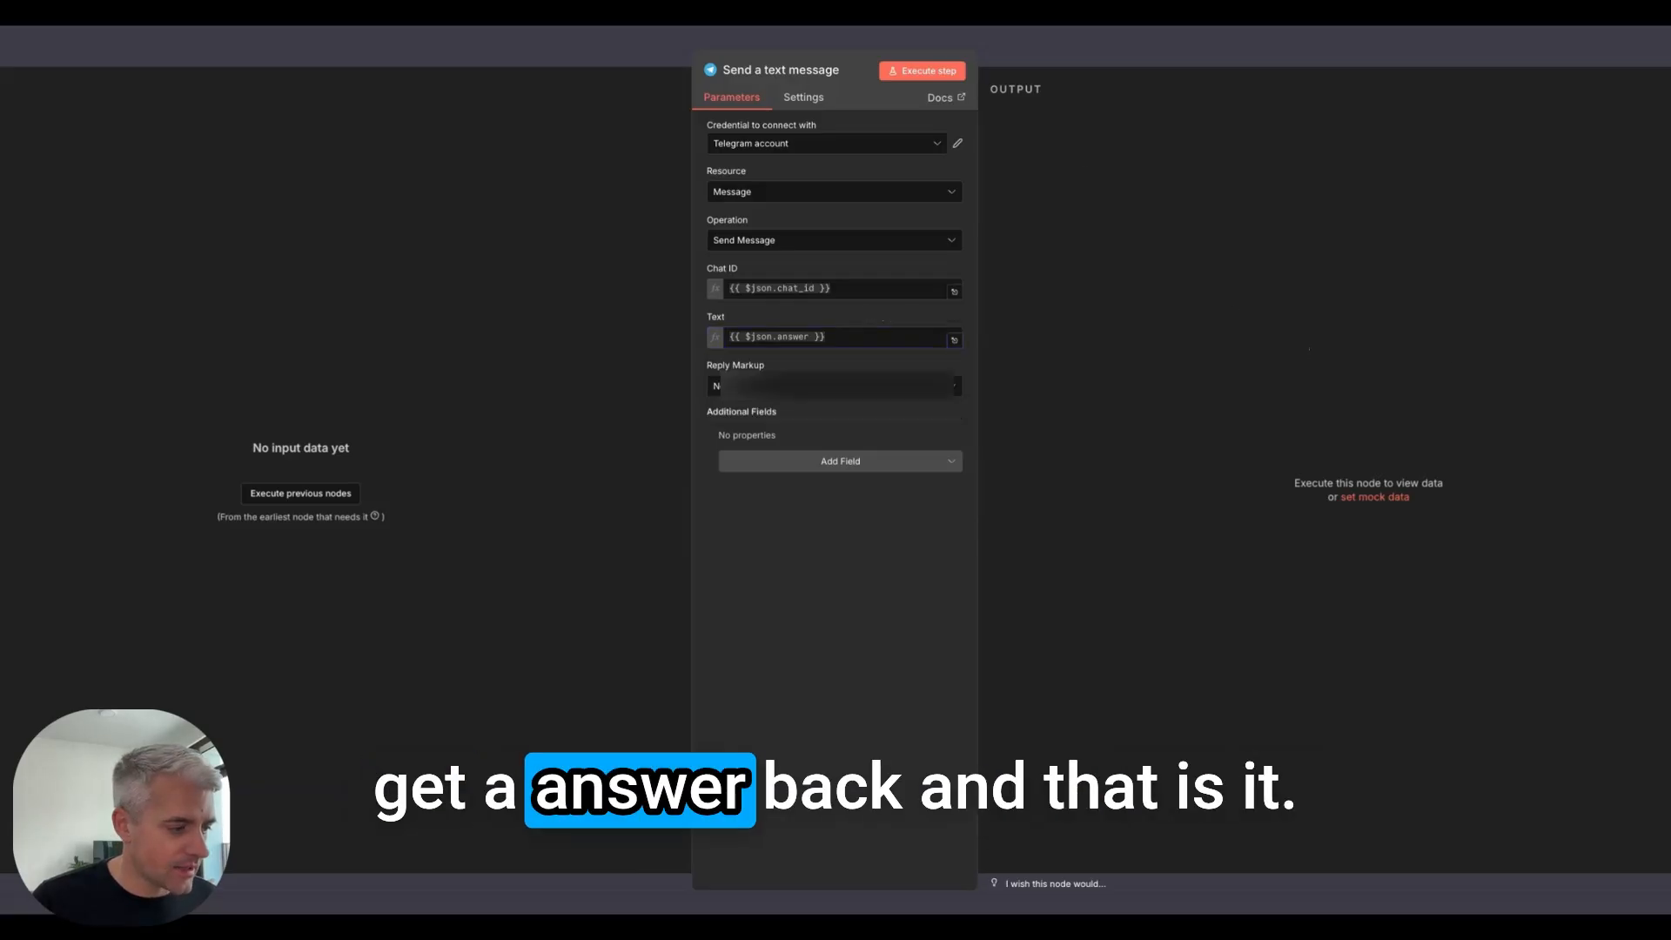